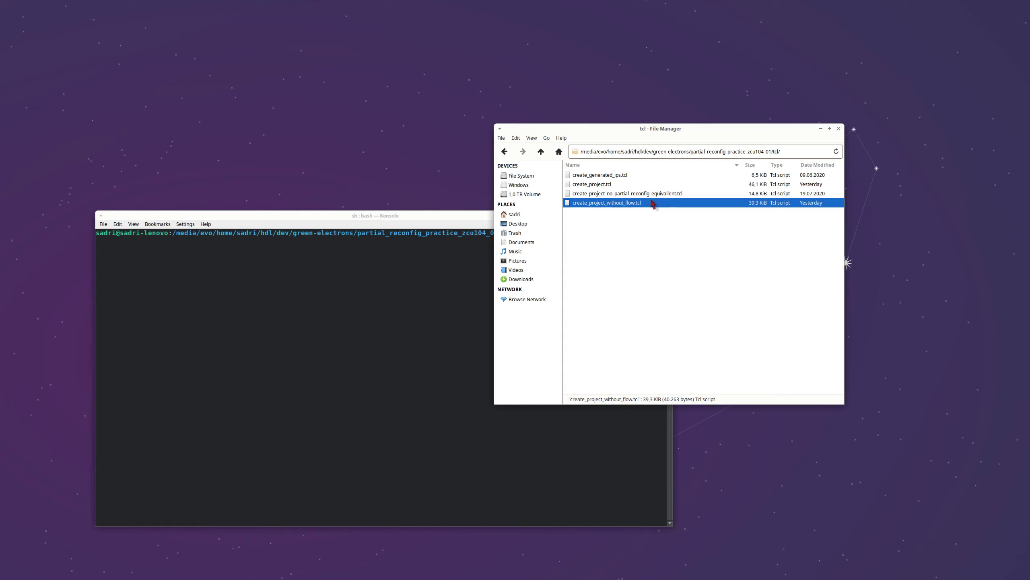
- Open the project's sh folder, and source ~/2020.1.sh in the Konsole terminal
{"action": "left_click", "coordinate": [545, 156]}
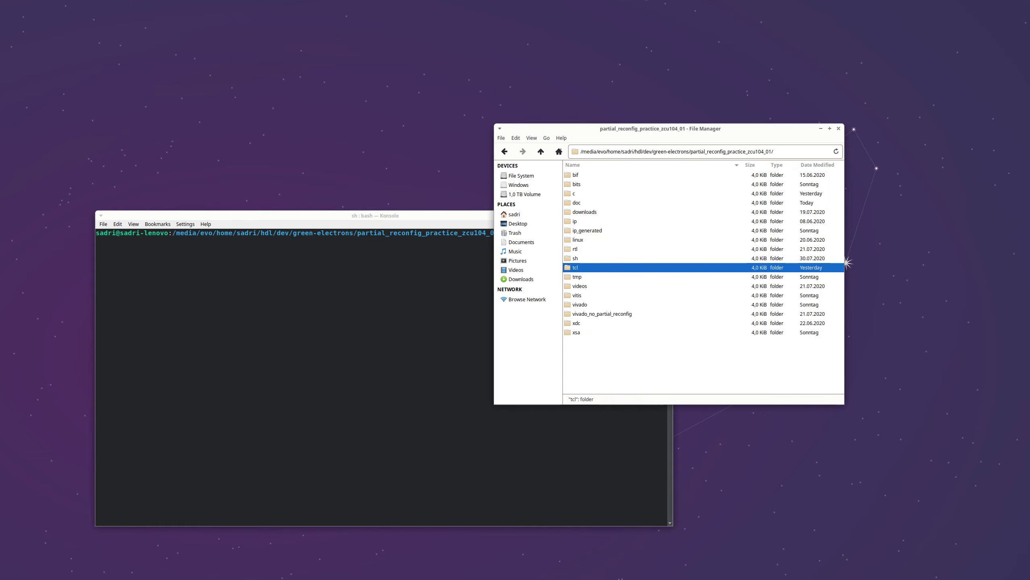
{"action": "double_click", "coordinate": [594, 259]}
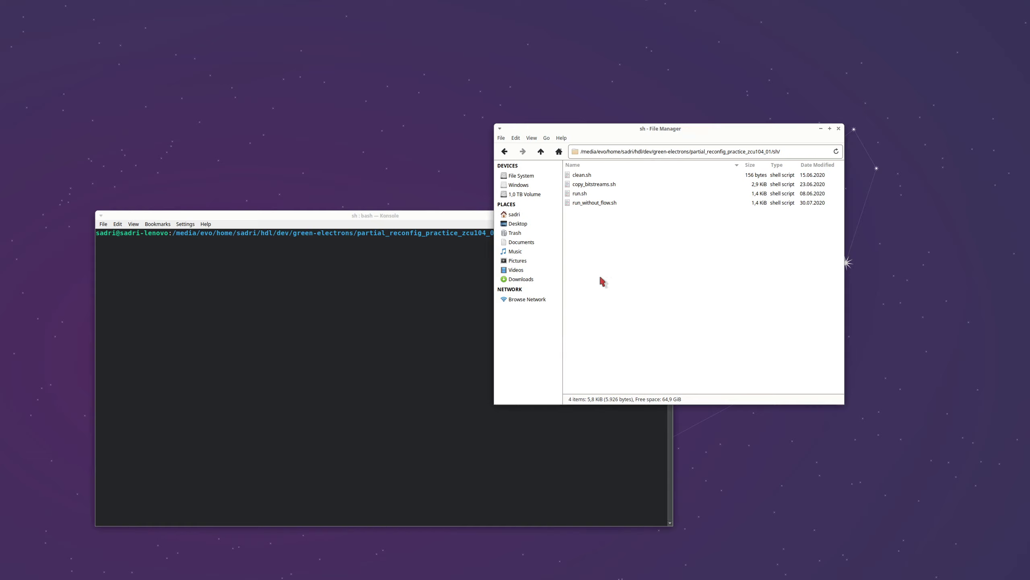
{"action": "left_click", "coordinate": [431, 295]}
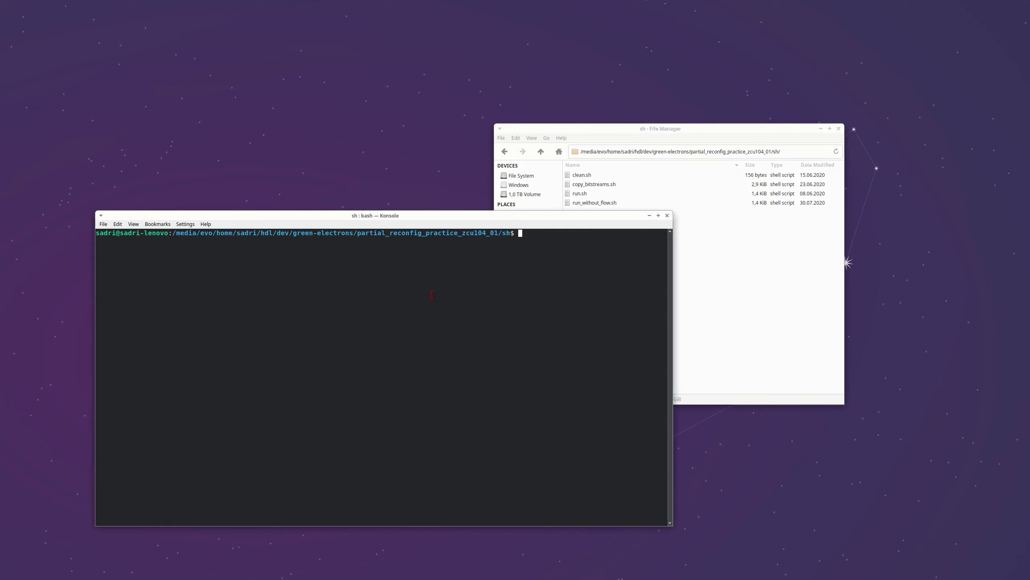
{"action": "type", "text": "source ~/2020.1"}
{"action": "key", "text": "BackSpace"}
{"action": "key", "text": "BackSpace"}
{"action": "key", "text": "BackSpace"}
{"action": "type", "text": ".1.sh"}
{"action": "key", "text": "Return"}
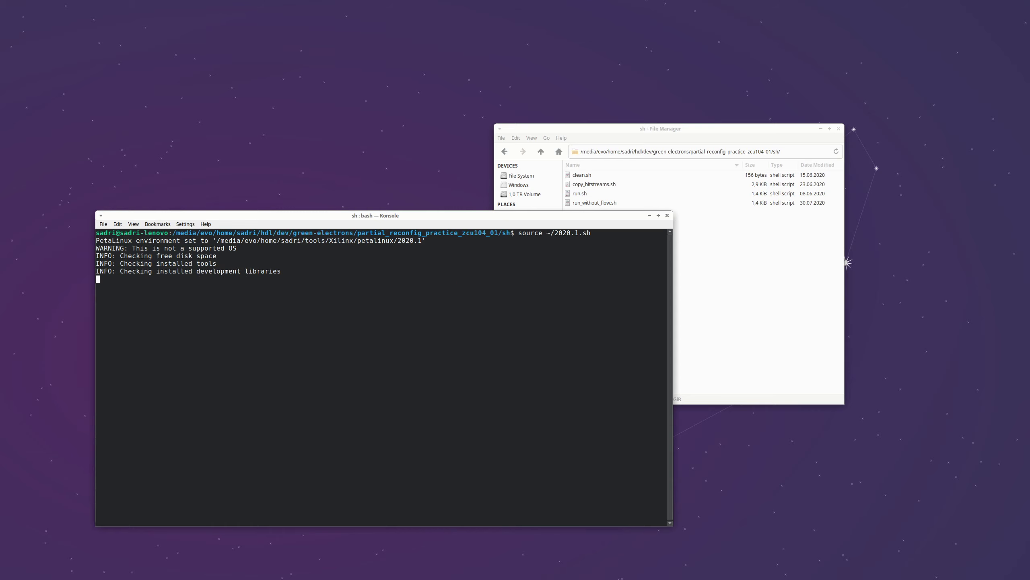
- Run the run_without_flow.sh script from the sh directory to build the Vivado project
{"action": "type", "text": "./"}
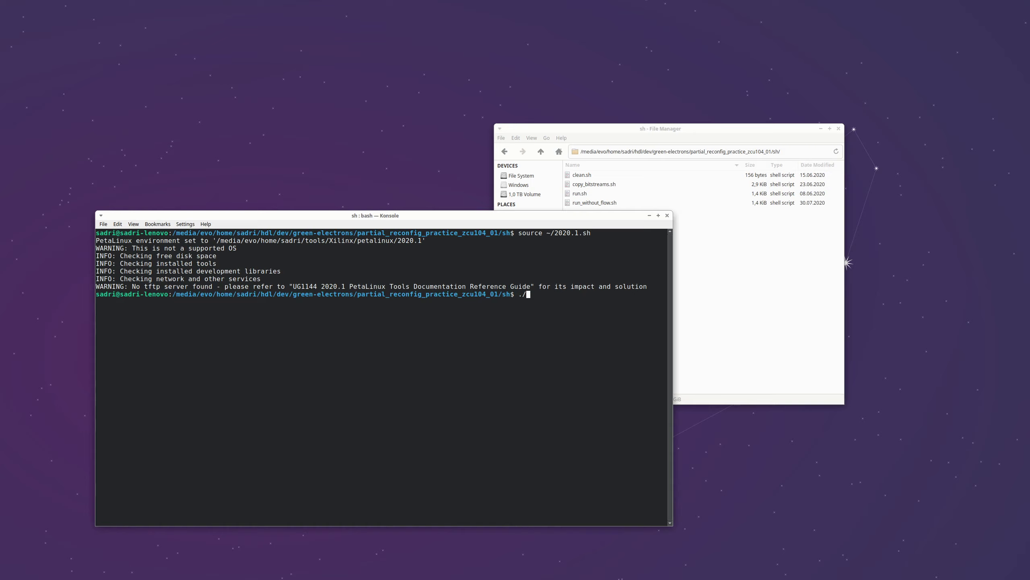
{"action": "type", "text": "run_"}
{"action": "key", "text": "Tab"}
{"action": "key", "text": "Return"}
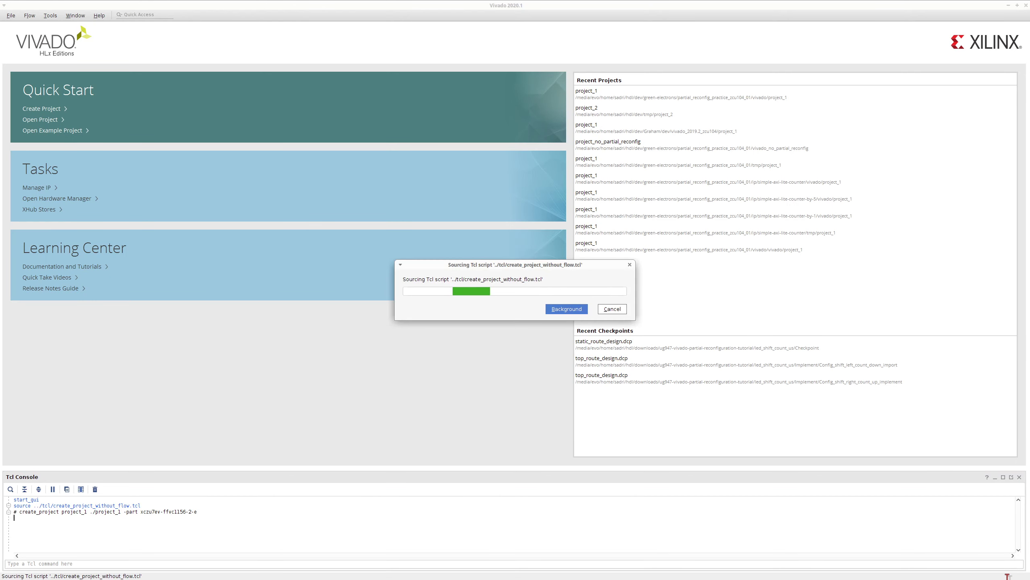
- Switch to the file manager and look in the project's ip folder for the simple-axi-lite-counter and simple-stream-ip directories
{"action": "key", "text": "alt+Tab"}
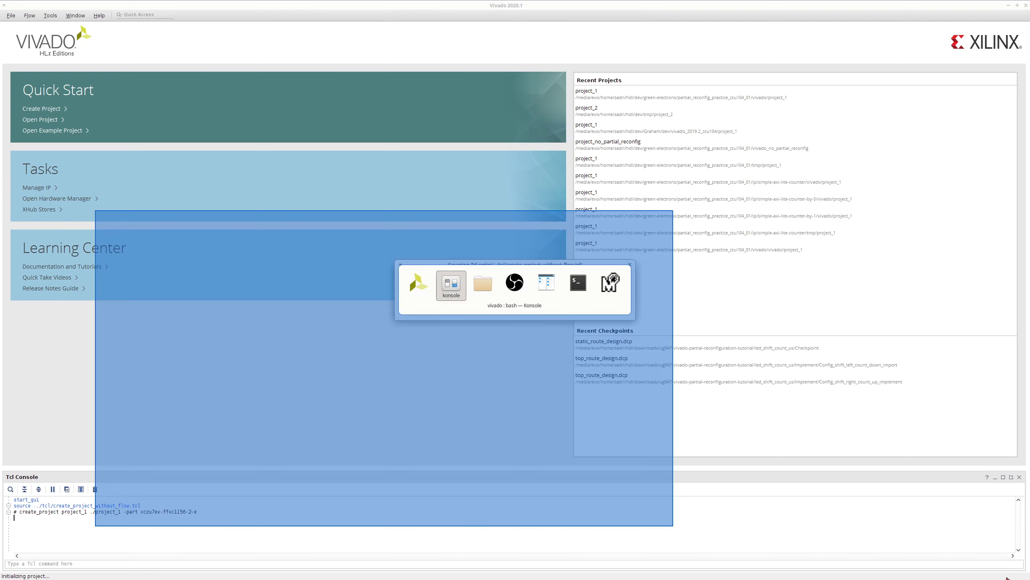
{"action": "key", "text": "alt+Tab"}
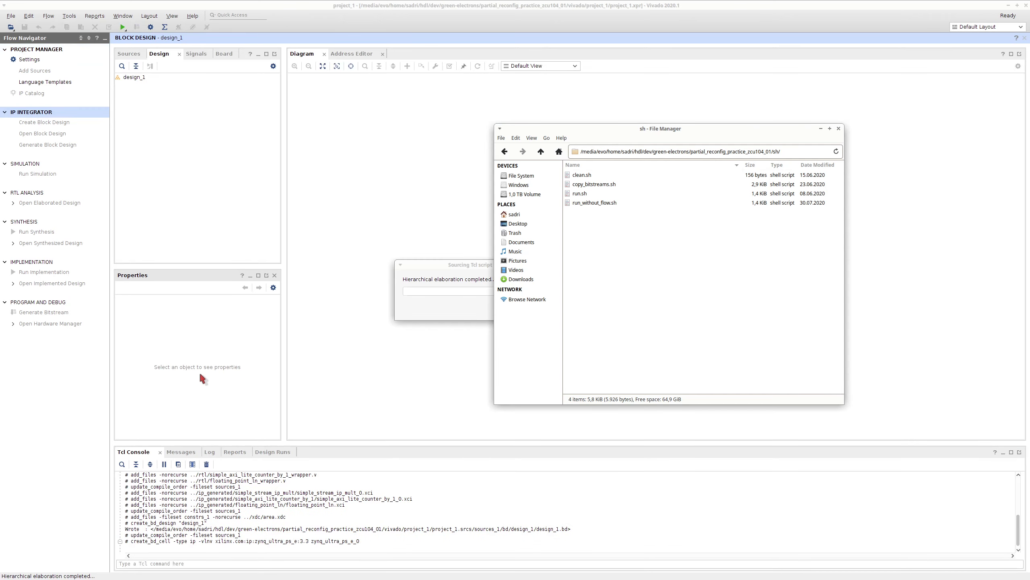
{"action": "left_click", "coordinate": [540, 153]}
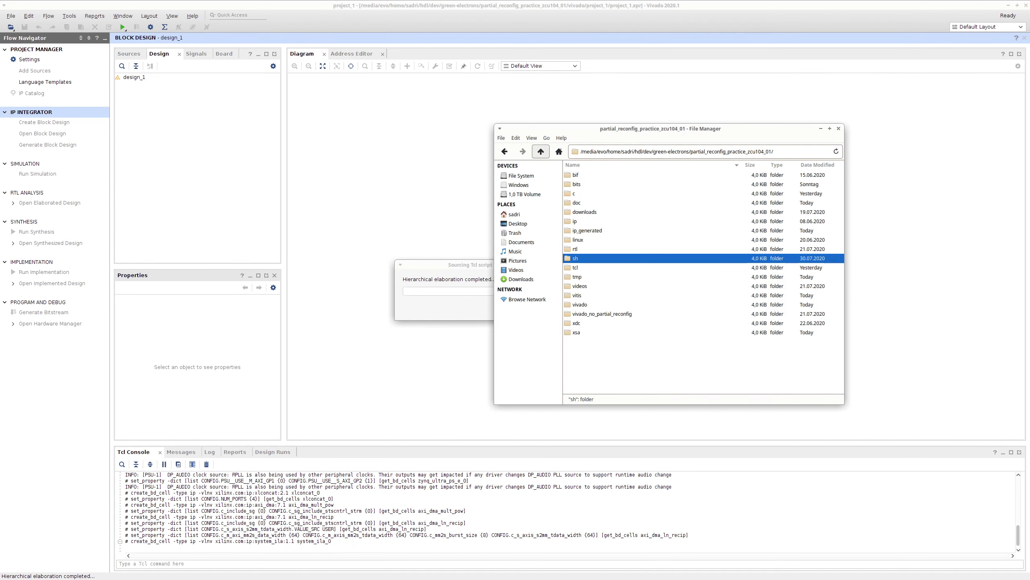
{"action": "double_click", "coordinate": [629, 223]}
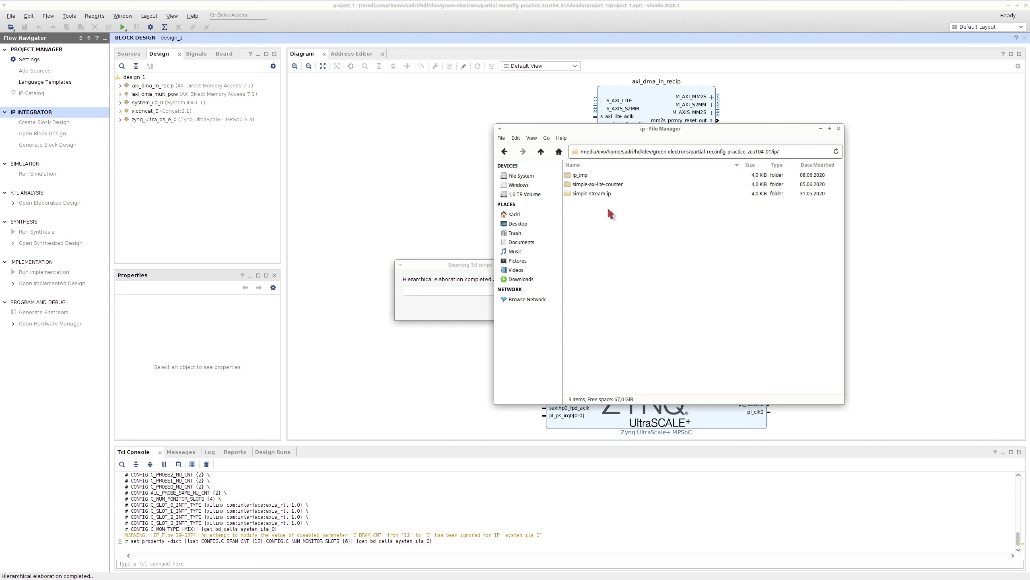
{"action": "left_click", "coordinate": [601, 186]}
{"action": "left_click", "coordinate": [599, 195]}
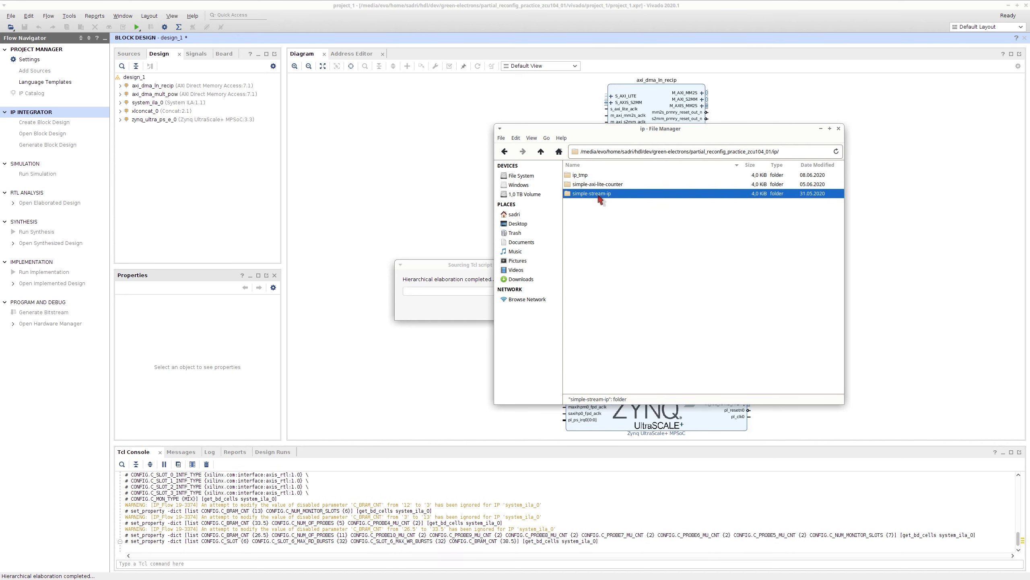
{"action": "left_click", "coordinate": [599, 214]}
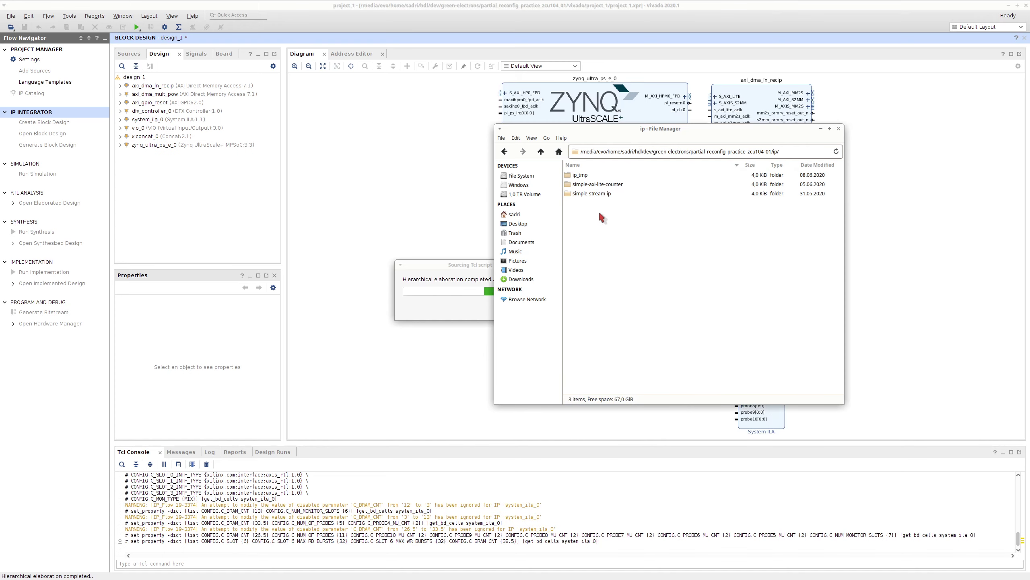
{"action": "left_click", "coordinate": [608, 186]}
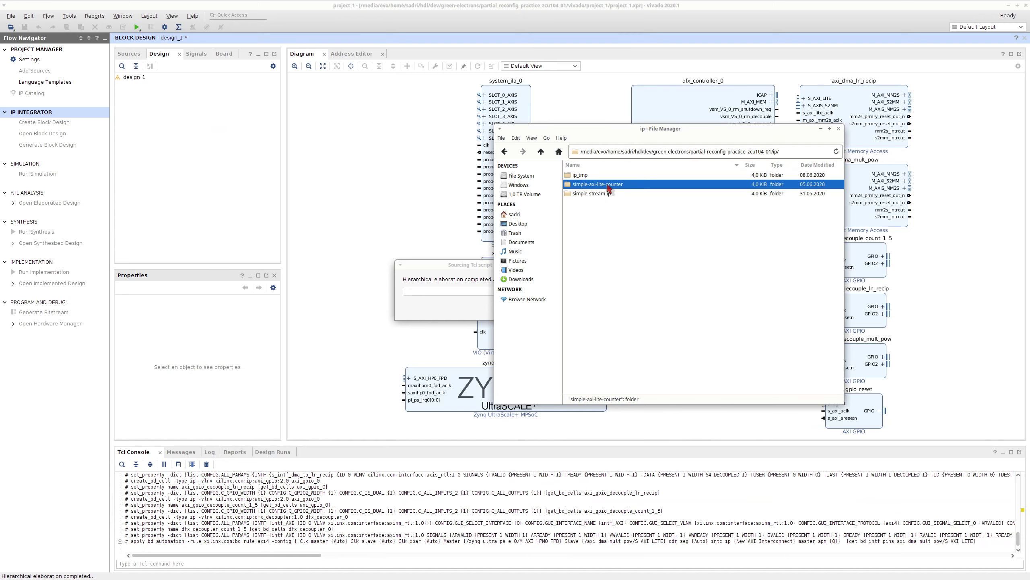
{"action": "left_click", "coordinate": [609, 195]}
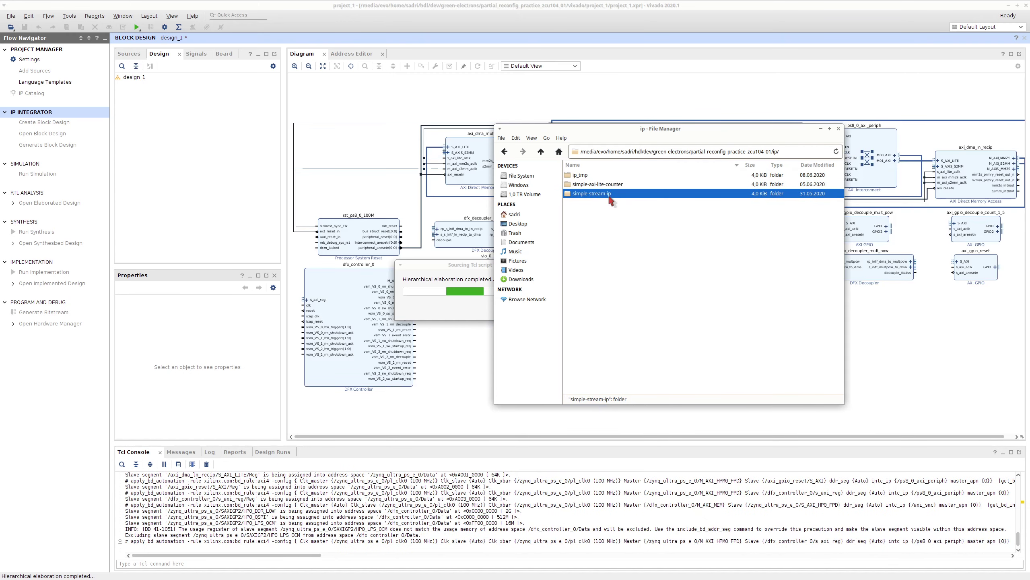
- Open the packaged_ip folder inside simple-axi-lite-counter to view the packaged IP files
{"action": "double_click", "coordinate": [606, 185]}
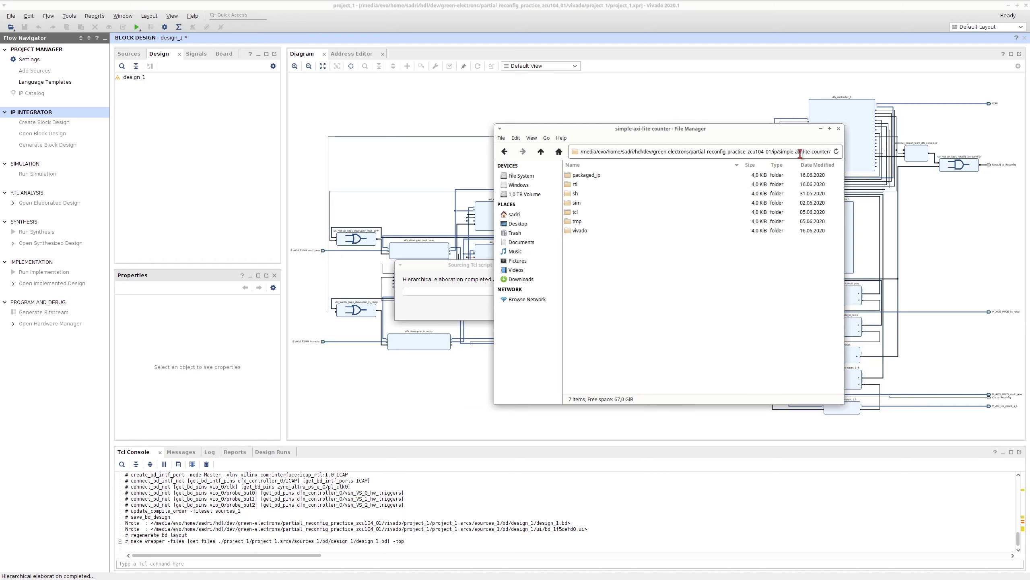
{"action": "left_click", "coordinate": [592, 178]}
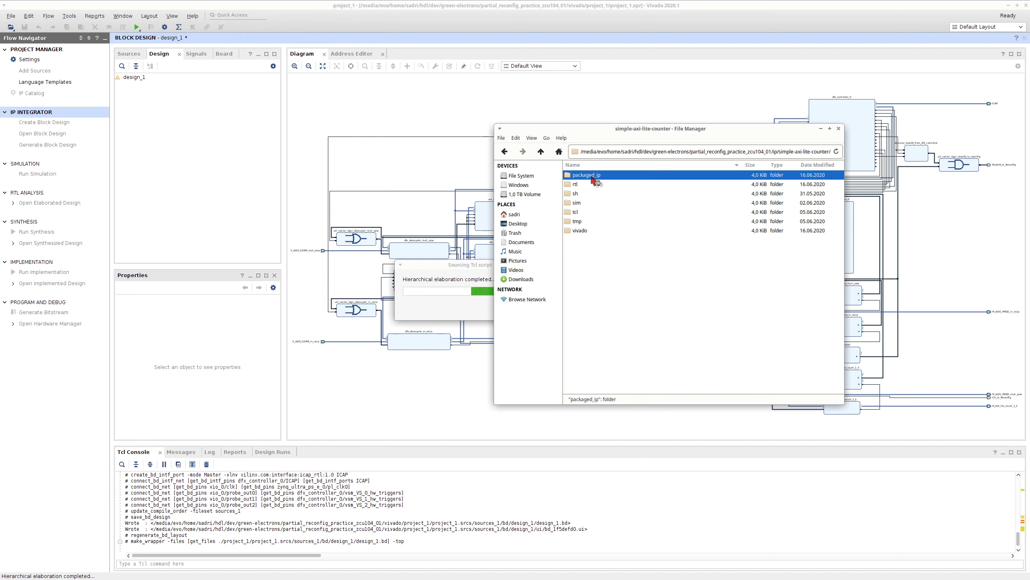
{"action": "double_click", "coordinate": [593, 179]}
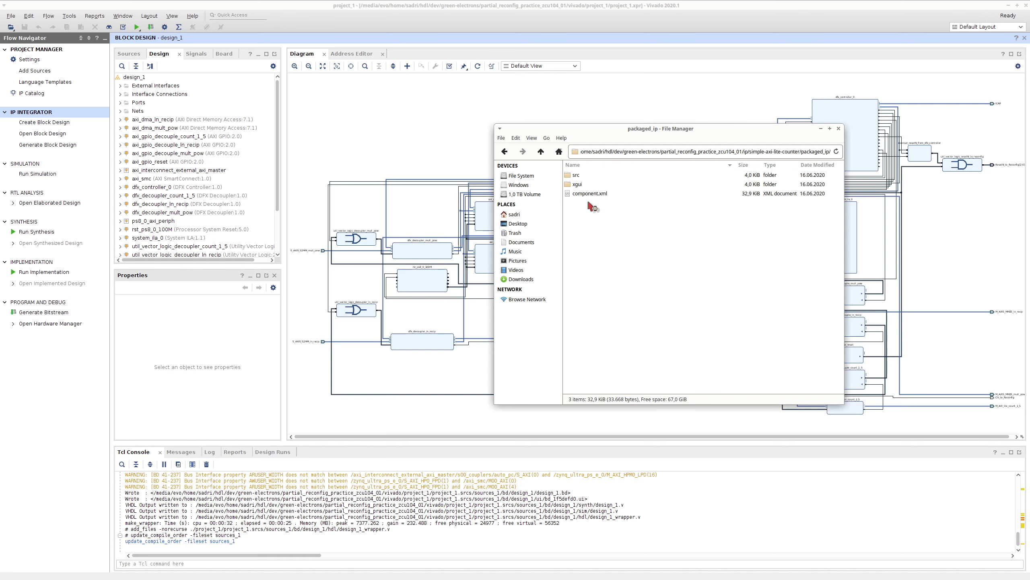
- Switch back to Vivado and open the top-level design source top.v from the project sources
{"action": "left_click", "coordinate": [537, 104]}
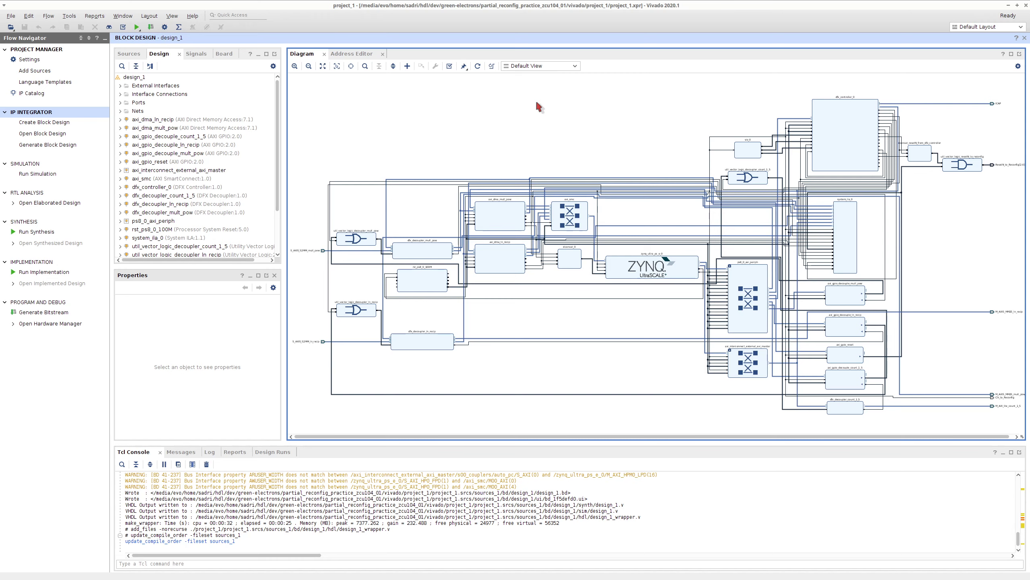
{"action": "key", "text": "alt+Tab"}
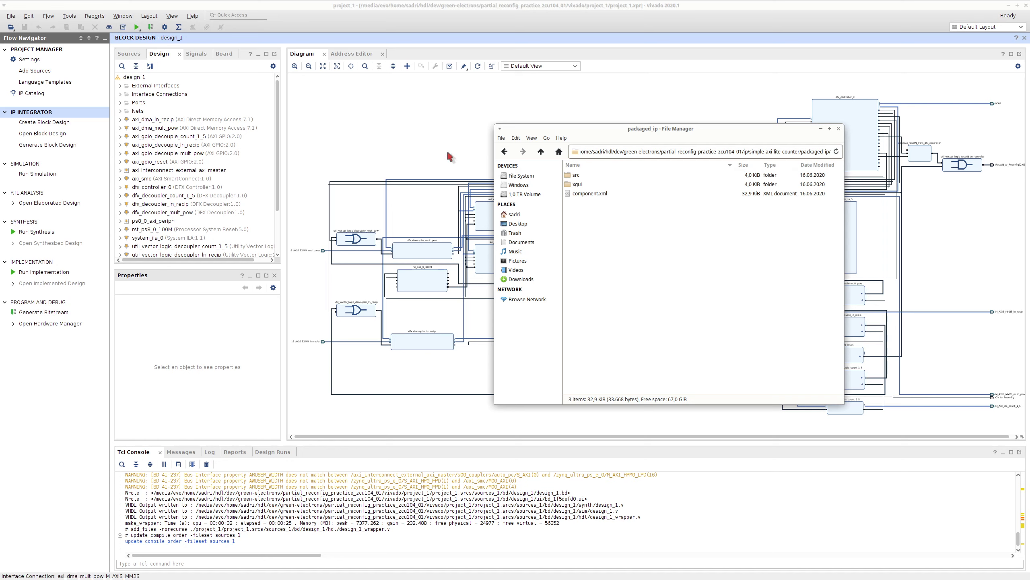
{"action": "left_click", "coordinate": [447, 123]}
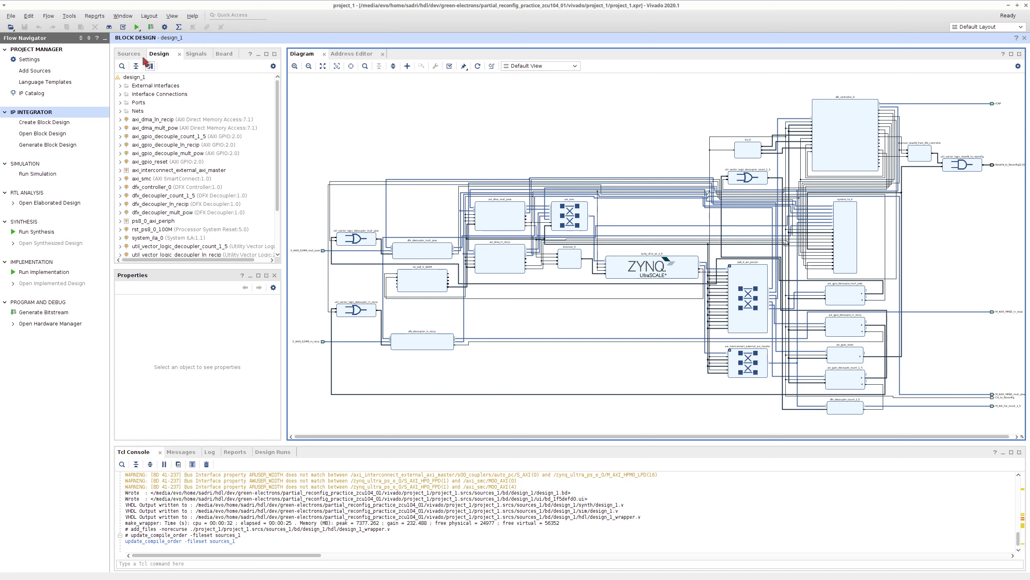
{"action": "left_click", "coordinate": [128, 53]}
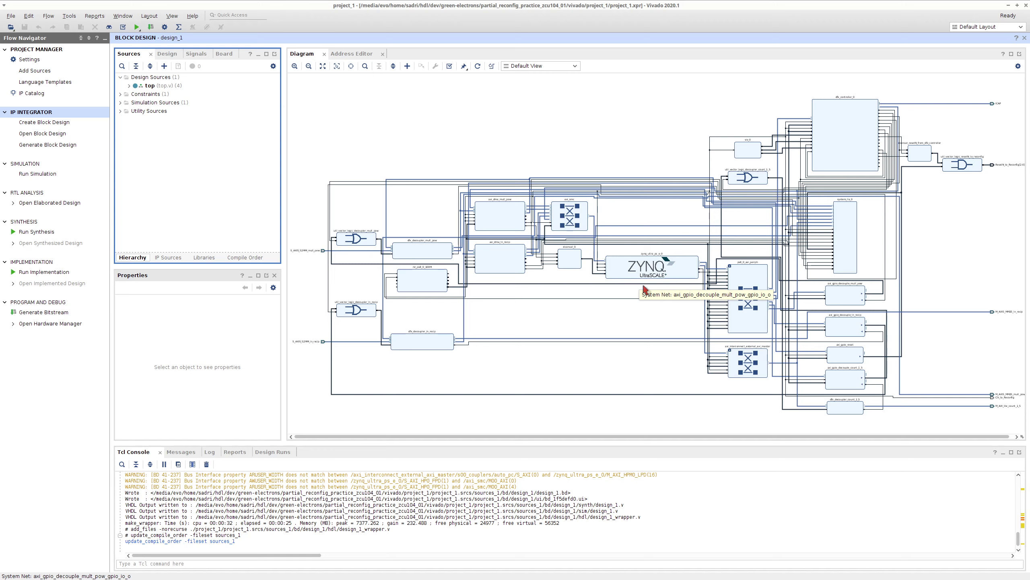
{"action": "left_click", "coordinate": [159, 87]}
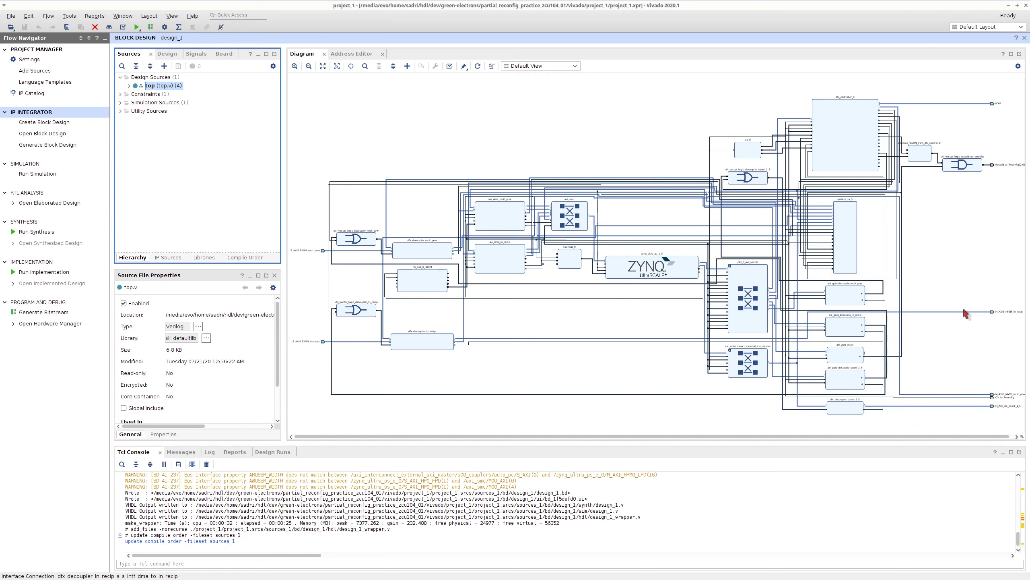
{"action": "left_click", "coordinate": [1017, 437]}
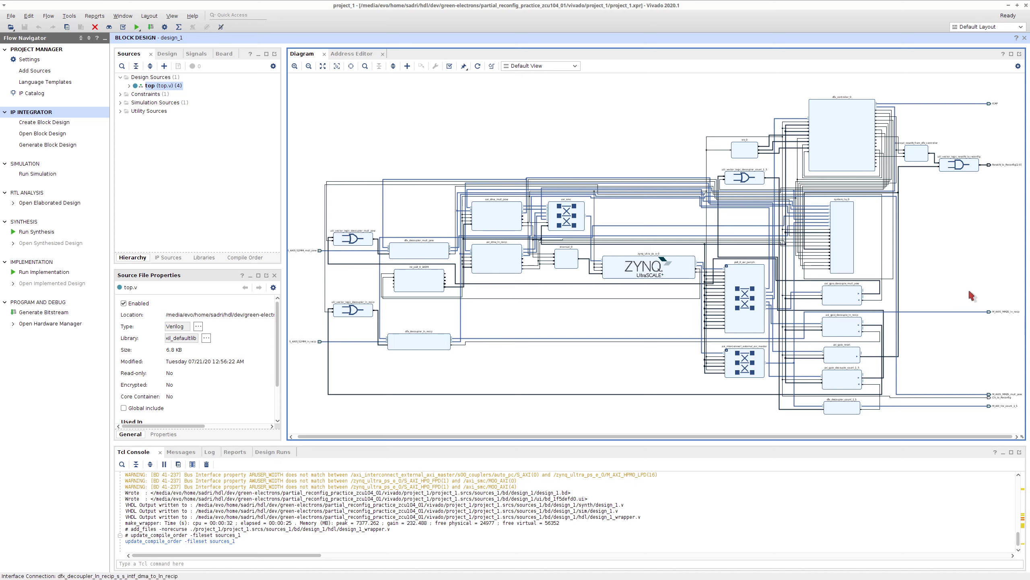
{"action": "double_click", "coordinate": [165, 85]}
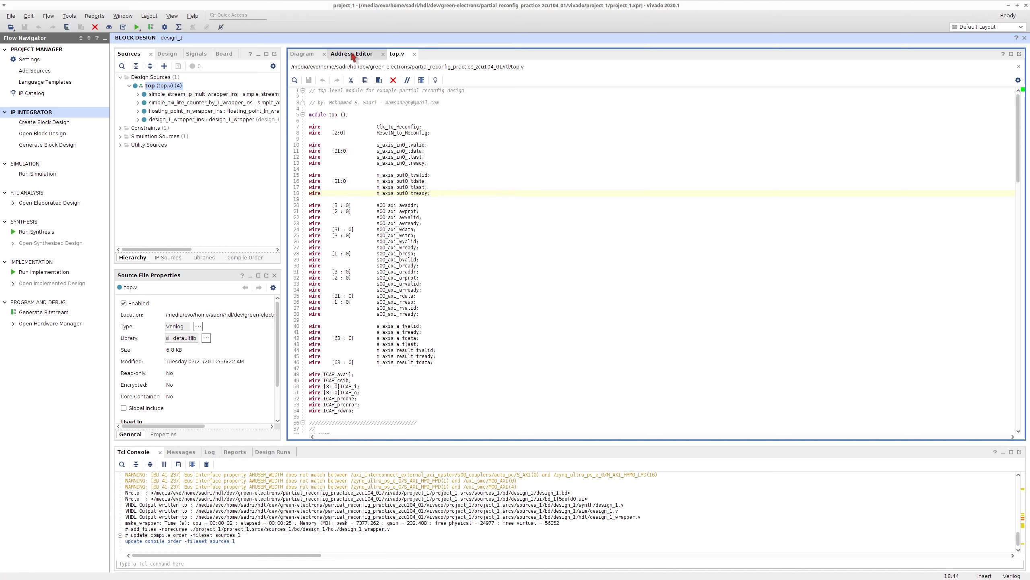
- Return to the block diagram and inspect the properties of the M_AXI_lite_count_1_5, Clk_to_Reconfig and M_AXIS_MM2S_mult_pow external ports
{"action": "left_click", "coordinate": [308, 50]}
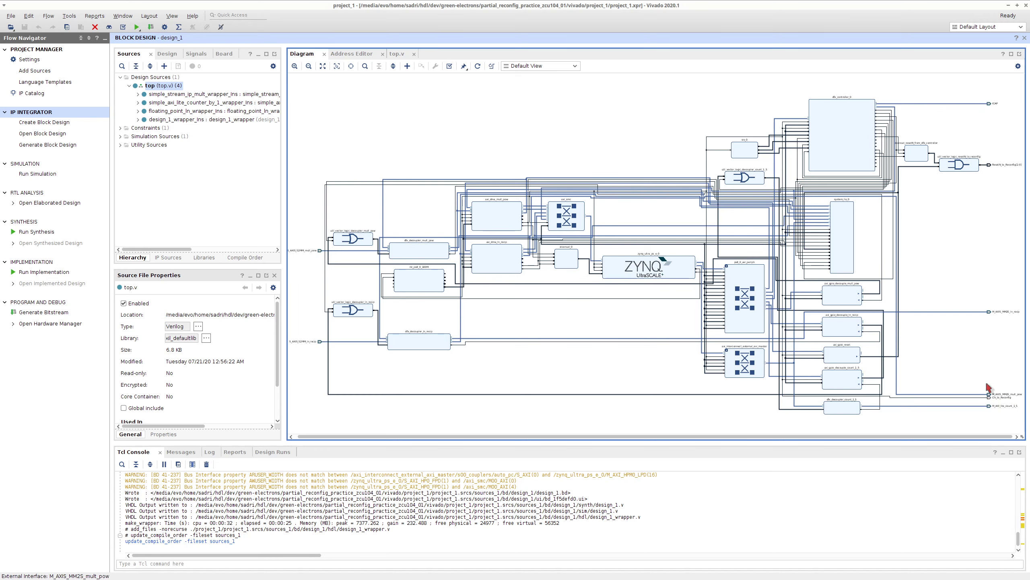
{"action": "left_click_drag", "start_coordinate": [973, 376], "coordinate": [1014, 418]}
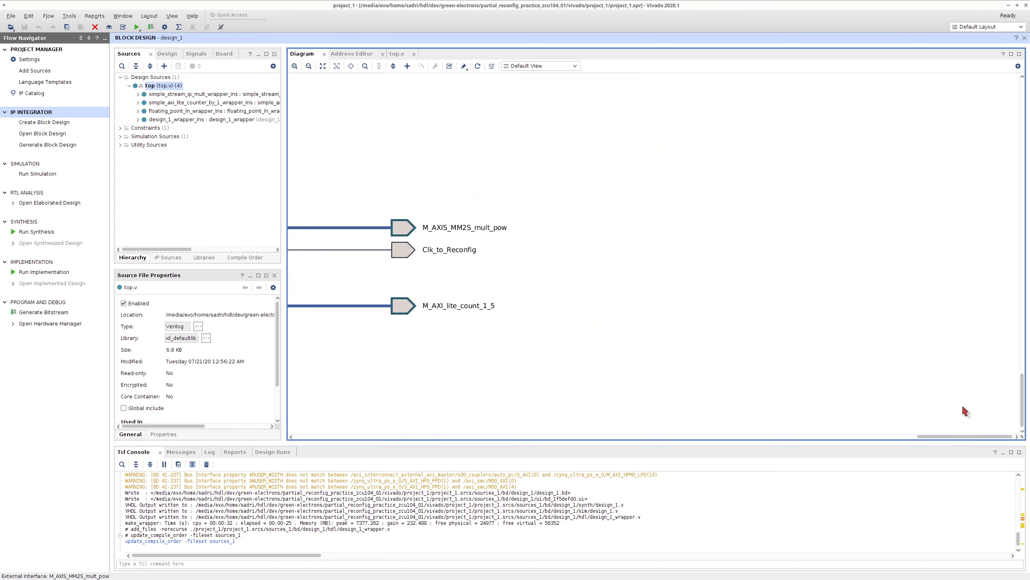
{"action": "left_click", "coordinate": [472, 306]}
{"action": "left_click", "coordinate": [453, 335]}
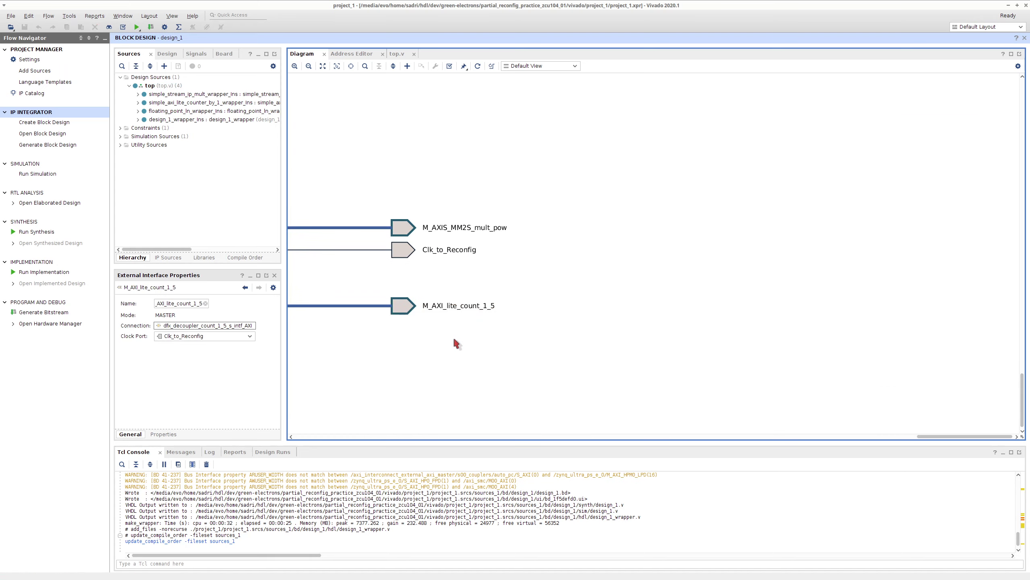
{"action": "left_click", "coordinate": [400, 313]}
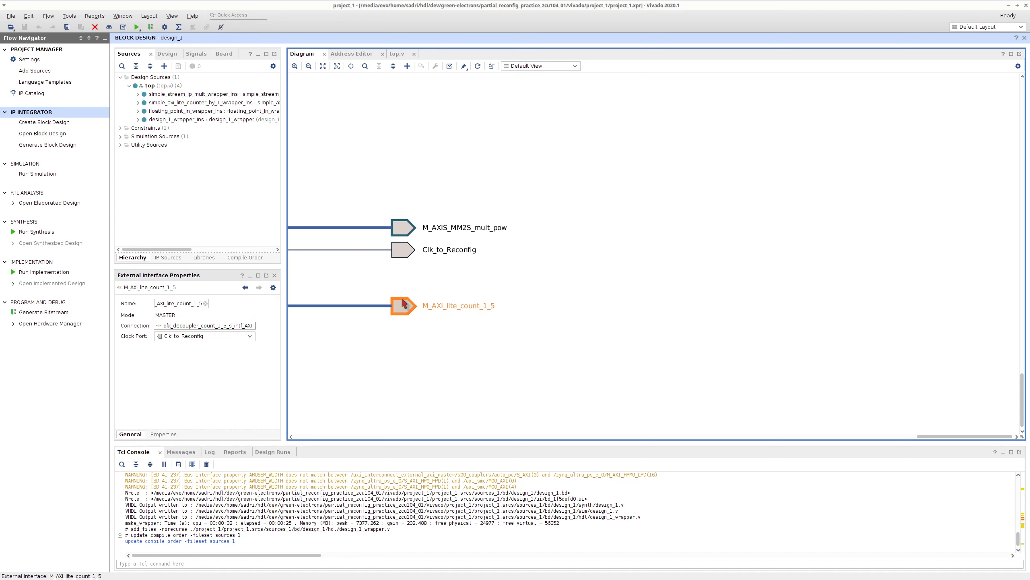
{"action": "left_click", "coordinate": [408, 251]}
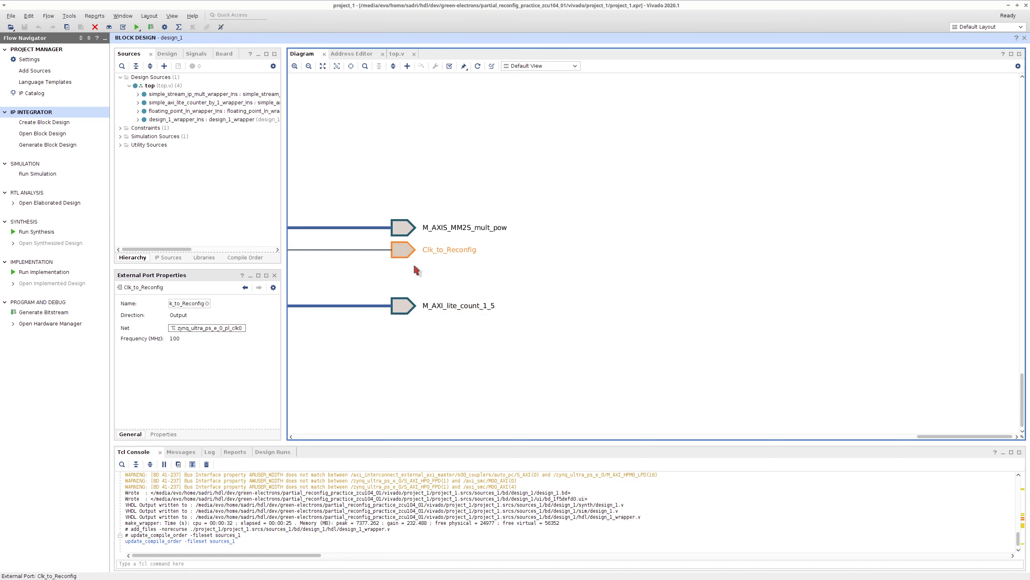
{"action": "left_click_drag", "start_coordinate": [956, 439], "coordinate": [934, 440]}
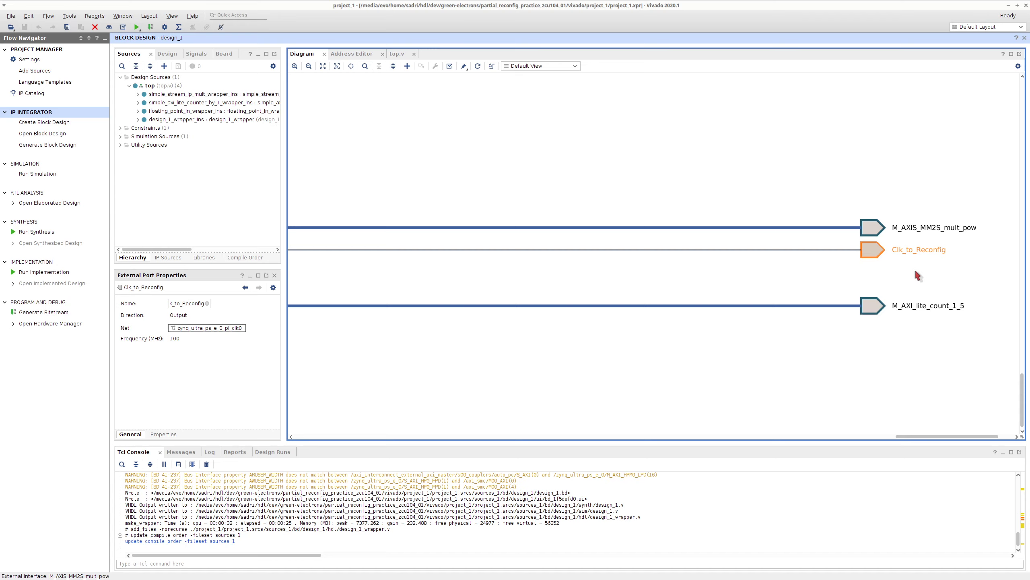
{"action": "left_click", "coordinate": [935, 228]}
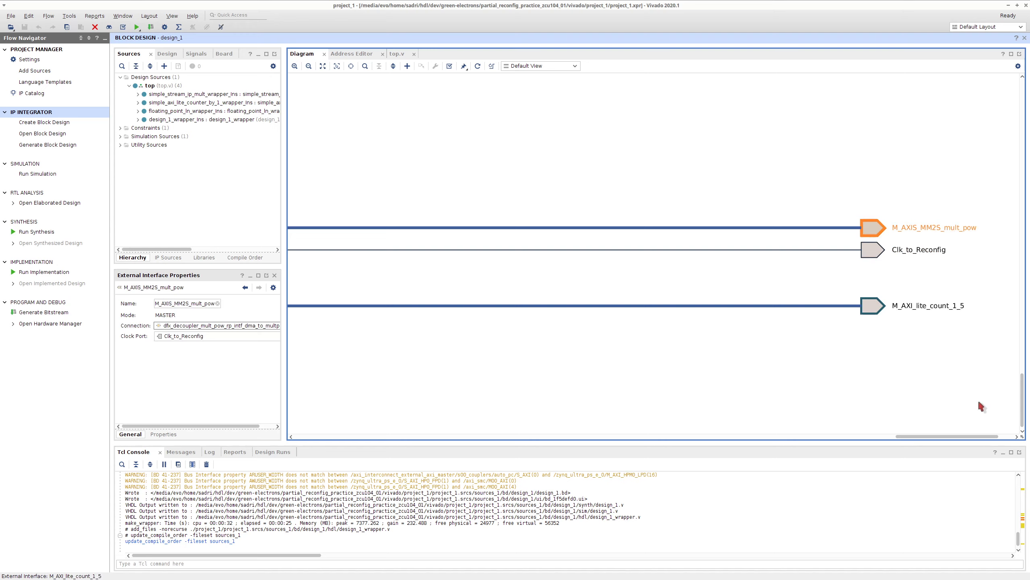
{"action": "left_click_drag", "start_coordinate": [996, 437], "coordinate": [1006, 437]}
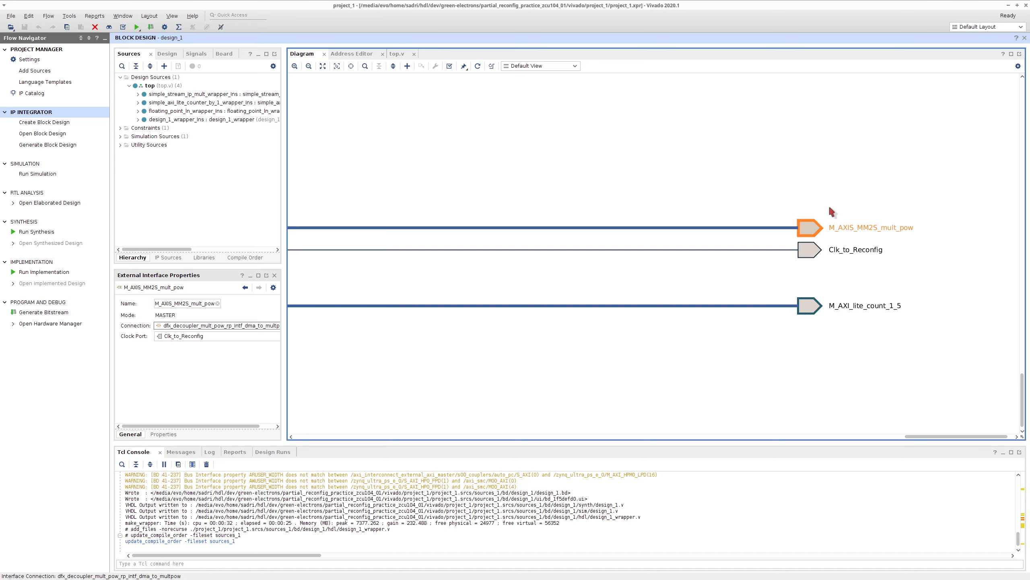
- Inspect the properties of the S_AXIS_S2MM_mult_pow external interface at the input side of the block diagram
{"action": "left_click_drag", "start_coordinate": [952, 440], "coordinate": [354, 407]}
{"action": "scroll", "coordinate": [515, 251], "scroll_direction": "up", "scroll_amount": 6}
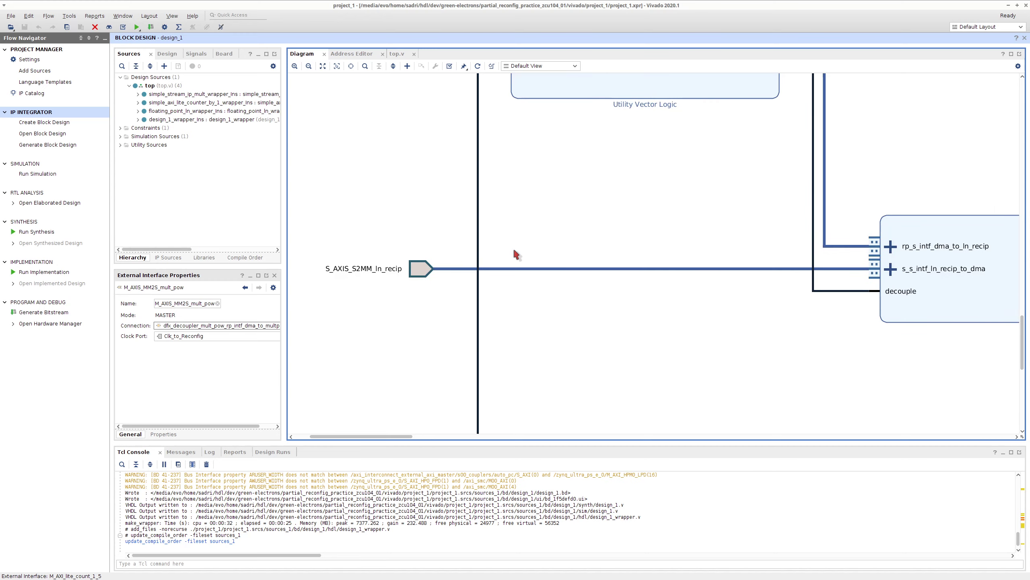
{"action": "scroll", "coordinate": [515, 251], "scroll_direction": "up", "scroll_amount": 8}
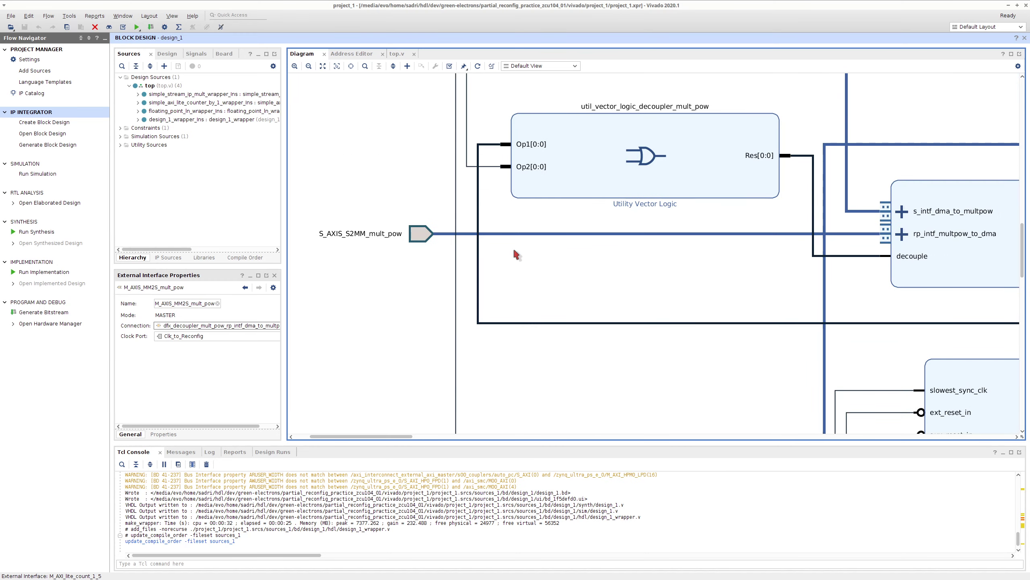
{"action": "left_click", "coordinate": [418, 235]}
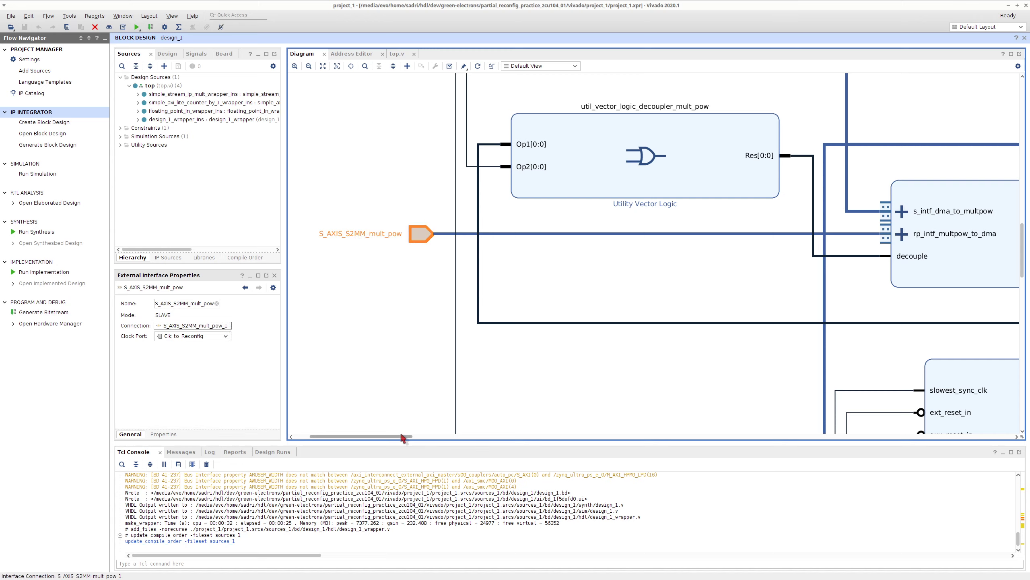
- Inspect the properties of the ResetN_to_Reconfig output port and the ICAP external interface at the output side of the block diagram
{"action": "left_click_drag", "start_coordinate": [406, 437], "coordinate": [591, 438]}
{"action": "left_click_drag", "start_coordinate": [623, 475], "coordinate": [987, 475]}
{"action": "scroll", "coordinate": [873, 311], "scroll_direction": "up", "scroll_amount": 8}
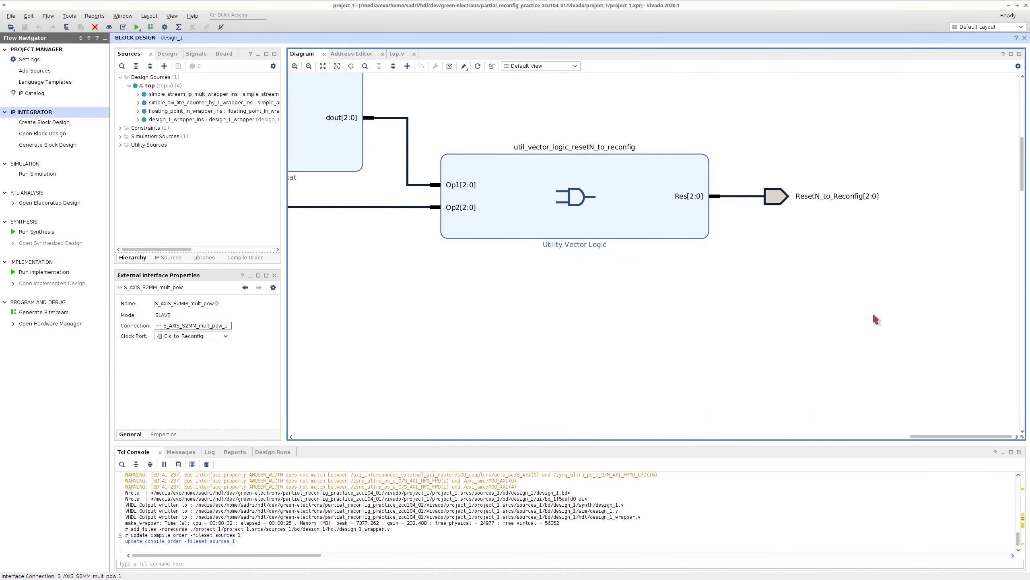
{"action": "left_click", "coordinate": [849, 341]}
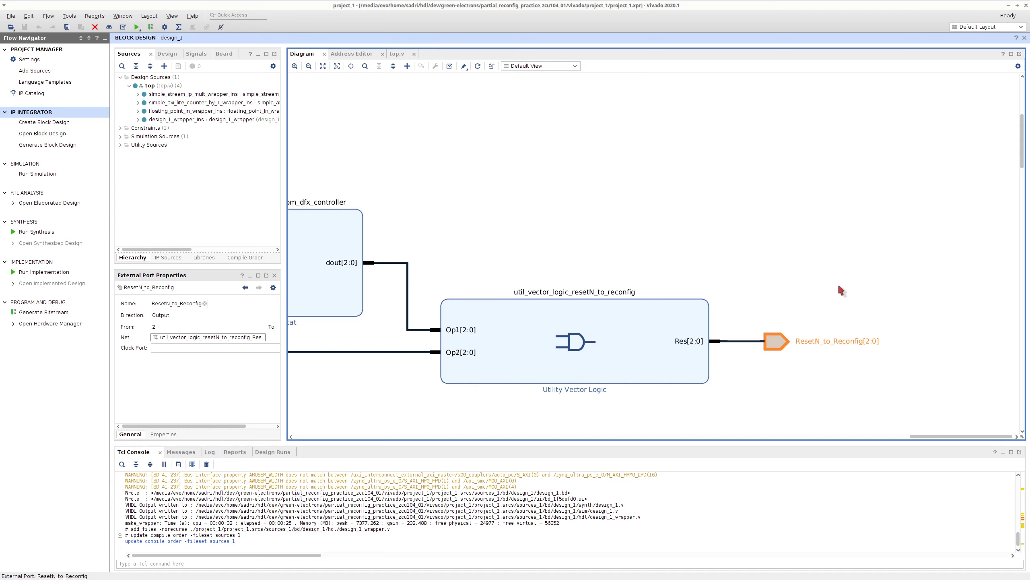
{"action": "scroll", "coordinate": [839, 288], "scroll_direction": "up", "scroll_amount": 6}
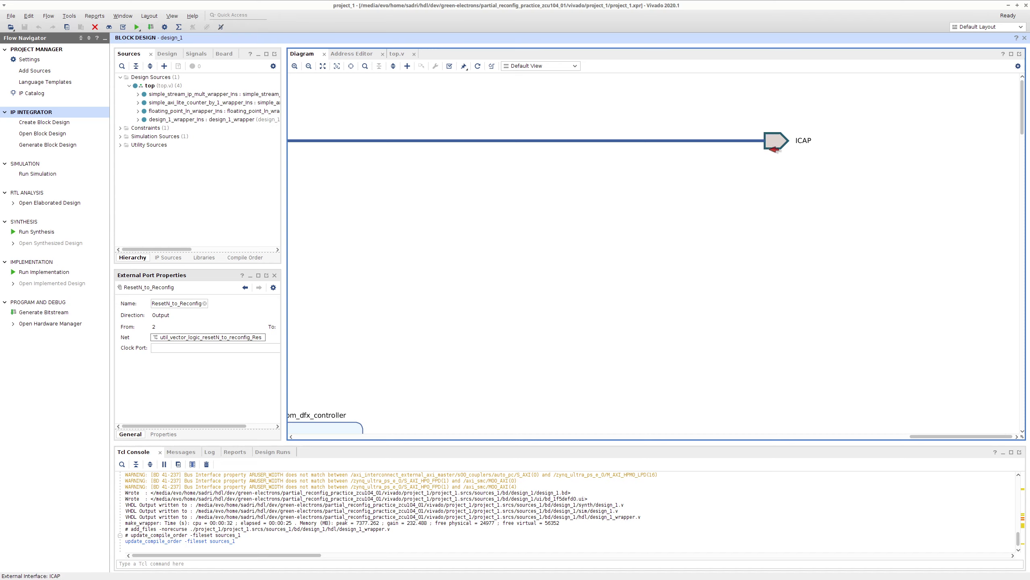
{"action": "left_click", "coordinate": [776, 141]}
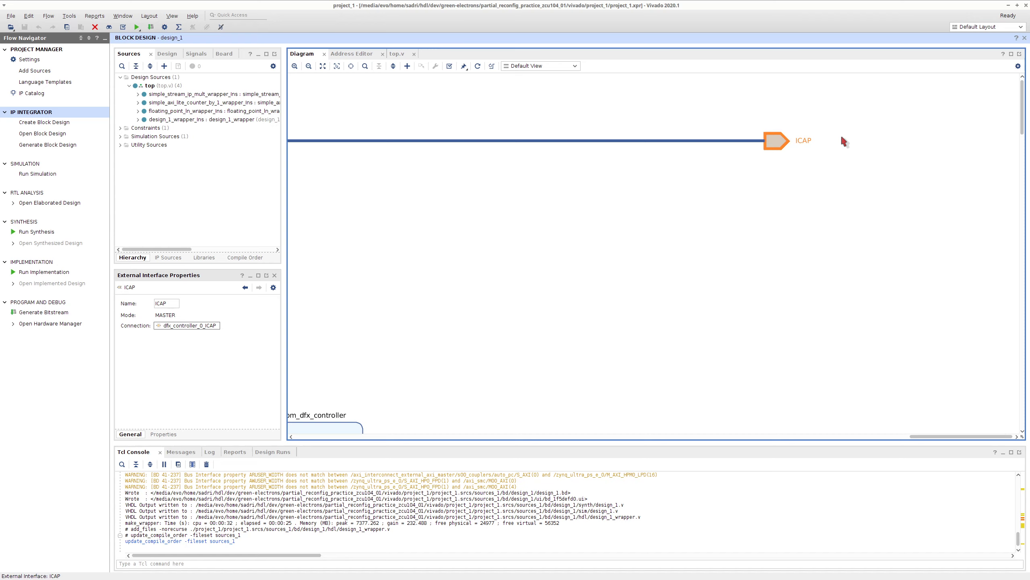
- Inspect the properties of the M_AXIS_MM2S_ln_recip external interface below the ICAP and ResetN_to_Reconfig ports
{"action": "scroll", "coordinate": [820, 190], "scroll_direction": "down", "scroll_amount": 7}
{"action": "scroll", "coordinate": [819, 190], "scroll_direction": "up", "scroll_amount": 7}
{"action": "scroll", "coordinate": [820, 189], "scroll_direction": "down", "scroll_amount": 10}
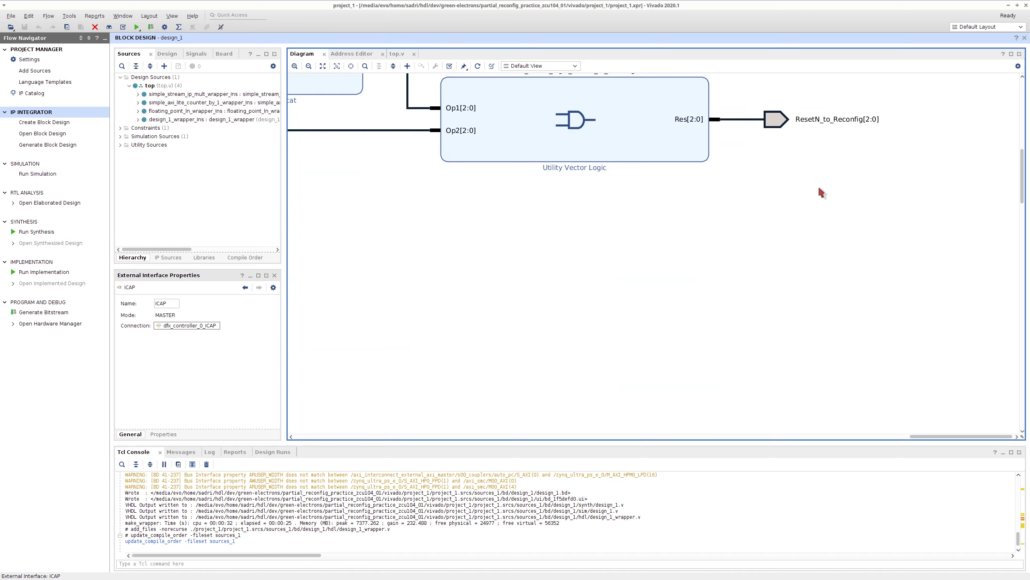
{"action": "scroll", "coordinate": [820, 189], "scroll_direction": "down", "scroll_amount": 8}
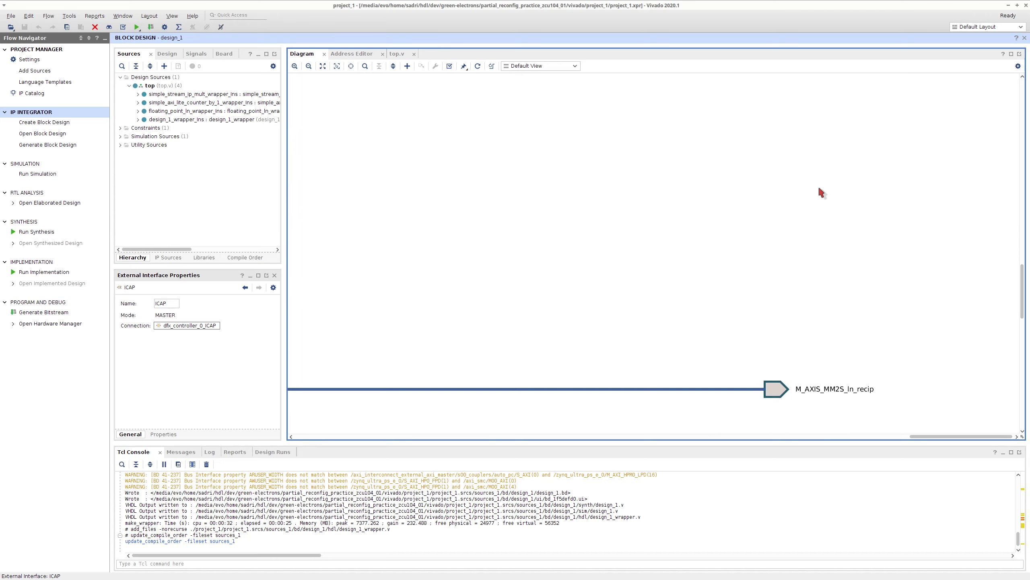
{"action": "left_click", "coordinate": [779, 244]}
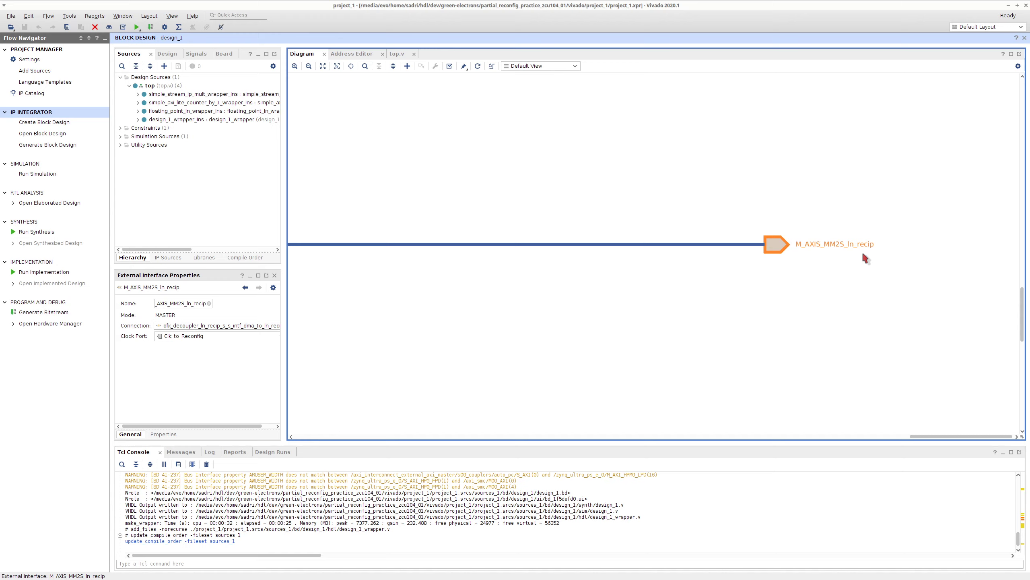
{"action": "left_click", "coordinate": [855, 290]}
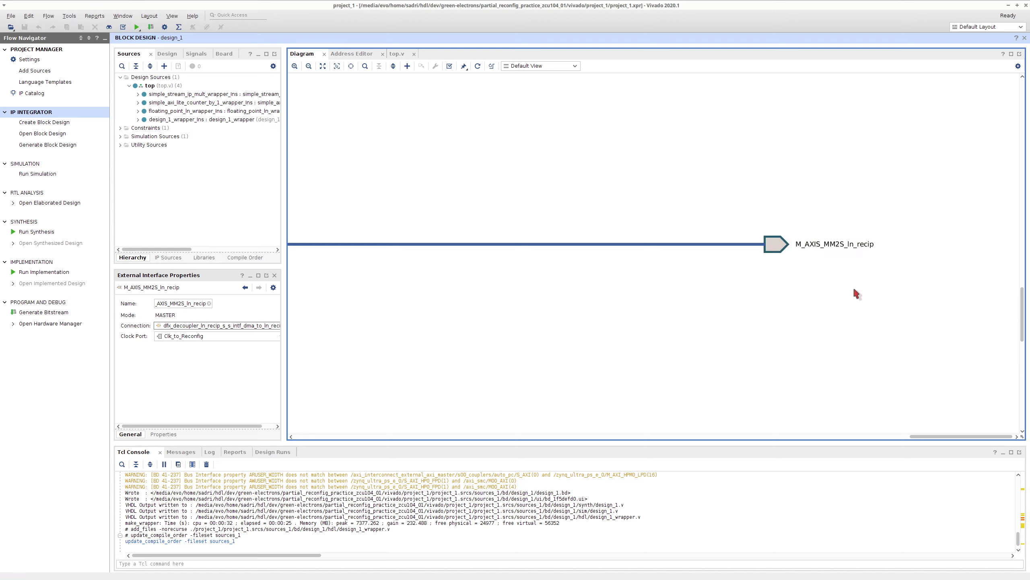
{"action": "left_click", "coordinate": [781, 245]}
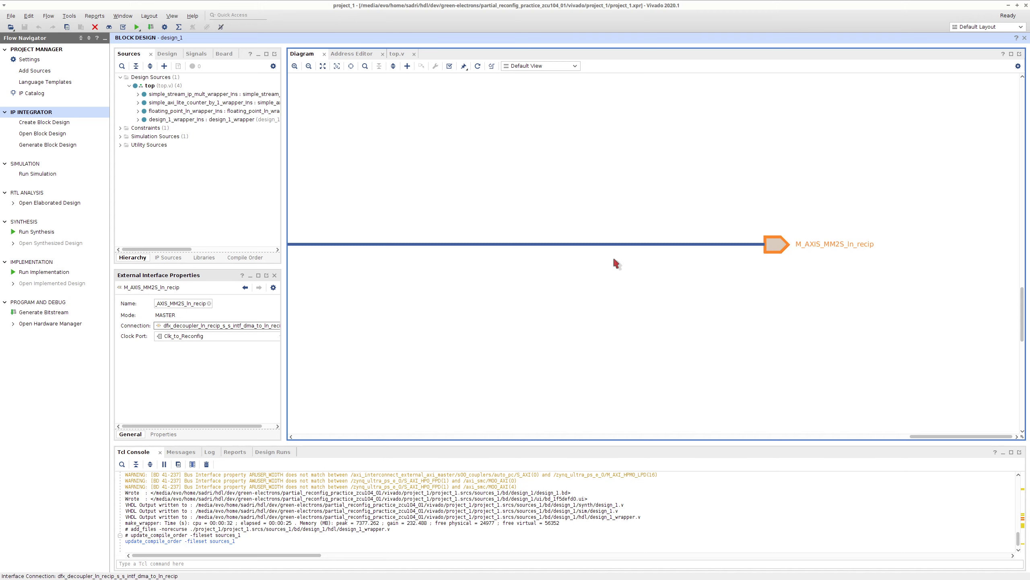
- Locate the S_AXIS_S2MM_ln_recip external interface at the input side of the block diagram and view it close up
{"action": "scroll", "coordinate": [614, 260], "scroll_direction": "down", "scroll_amount": 5}
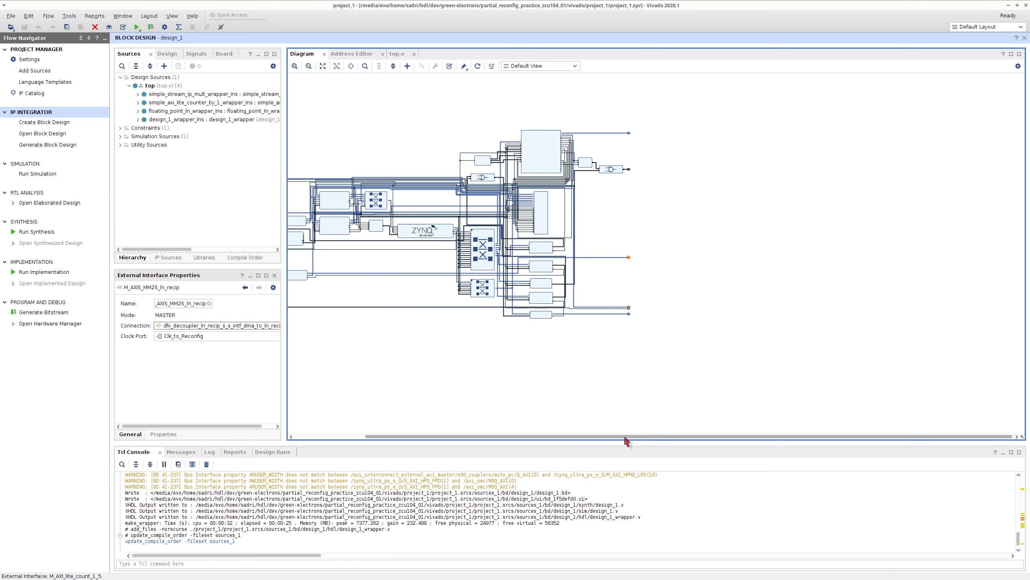
{"action": "left_click_drag", "start_coordinate": [626, 438], "coordinate": [530, 420]}
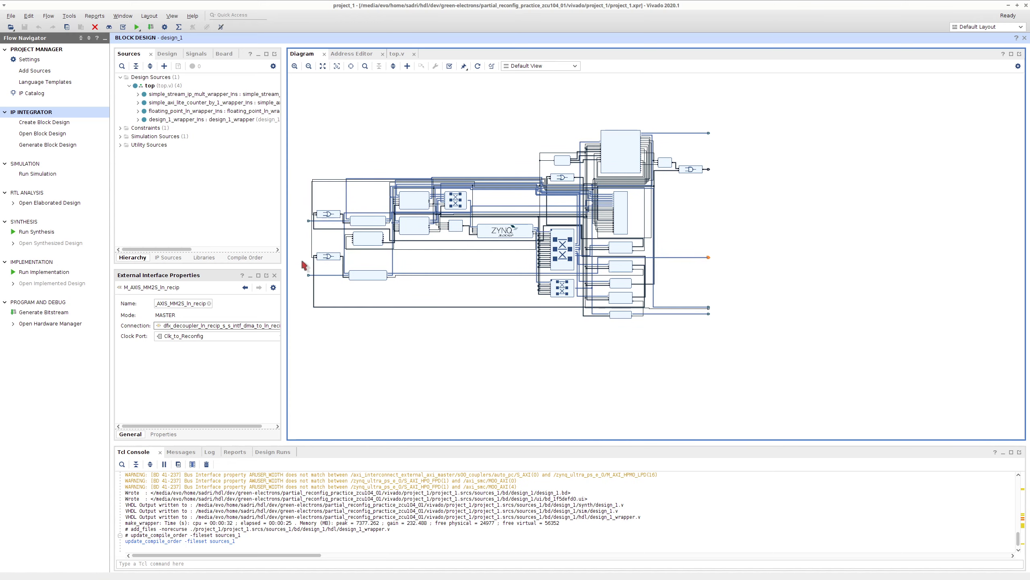
{"action": "left_click_drag", "start_coordinate": [302, 267], "coordinate": [320, 289]}
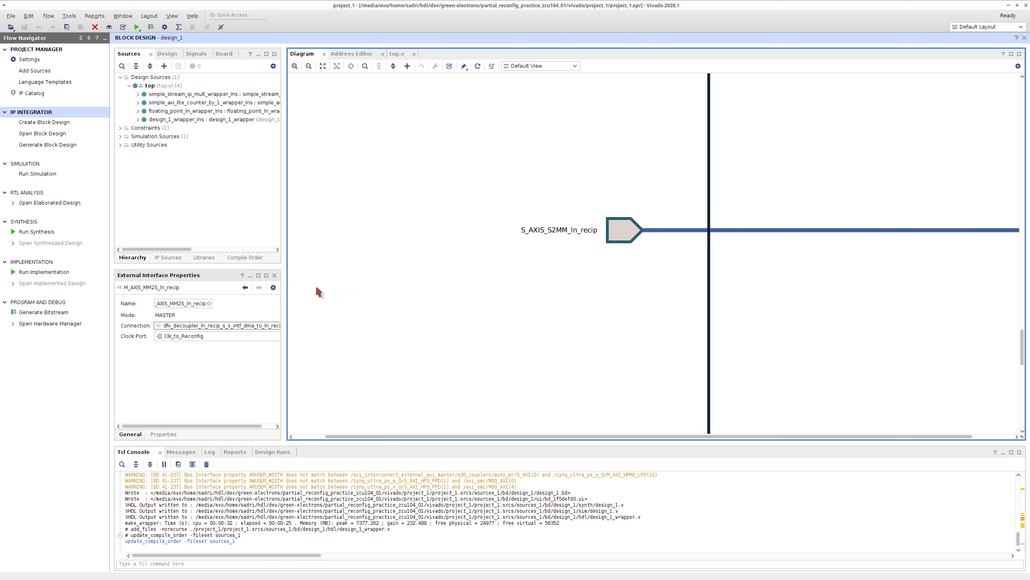
- Inspect the M_AXI_lite_count_1_5 external interface and the connection linking it to its DFX decoupler
{"action": "scroll", "coordinate": [485, 268], "scroll_direction": "down", "scroll_amount": 5}
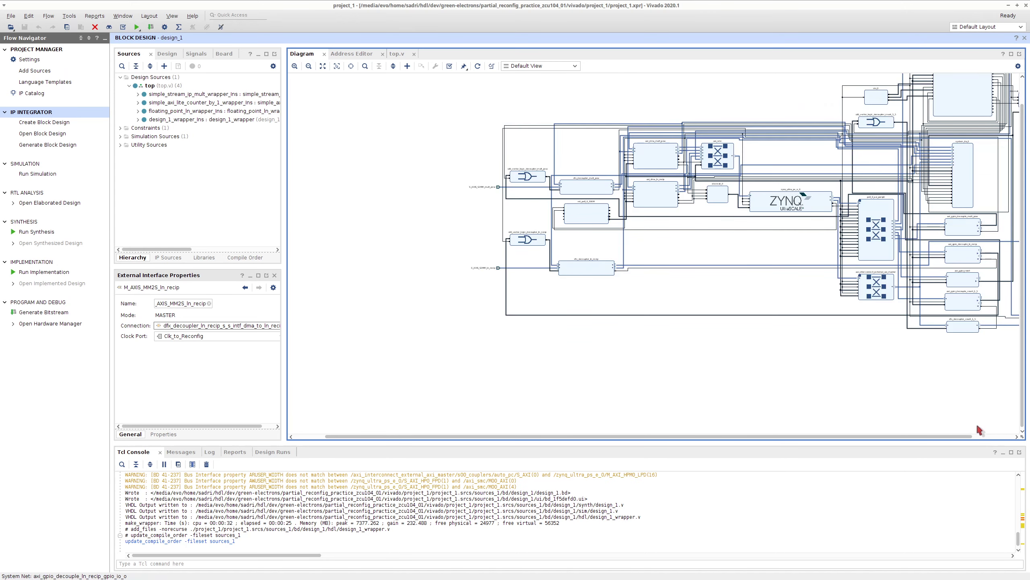
{"action": "left_click_drag", "start_coordinate": [966, 437], "coordinate": [987, 441]}
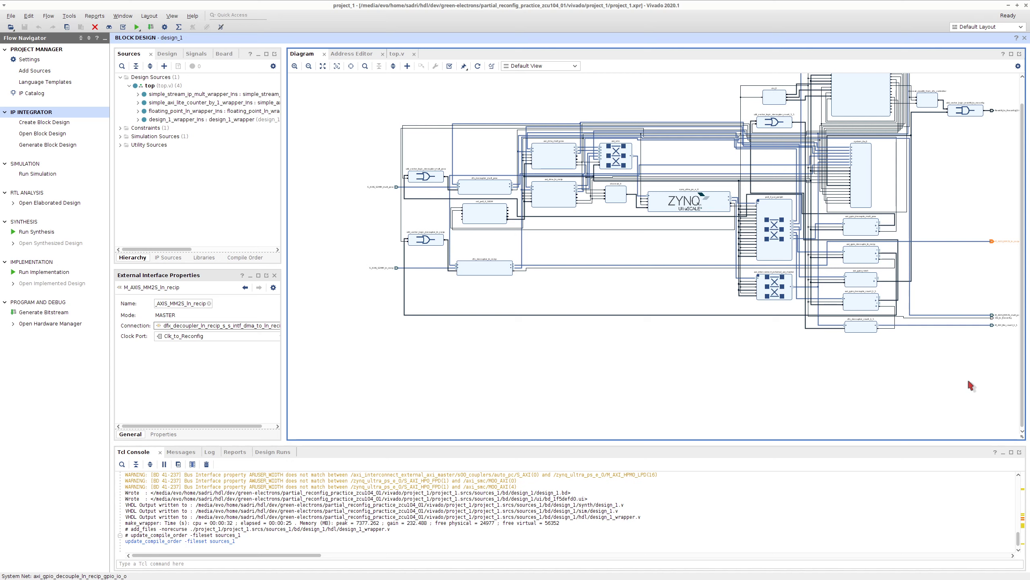
{"action": "scroll", "coordinate": [969, 381], "scroll_direction": "up", "scroll_amount": 2}
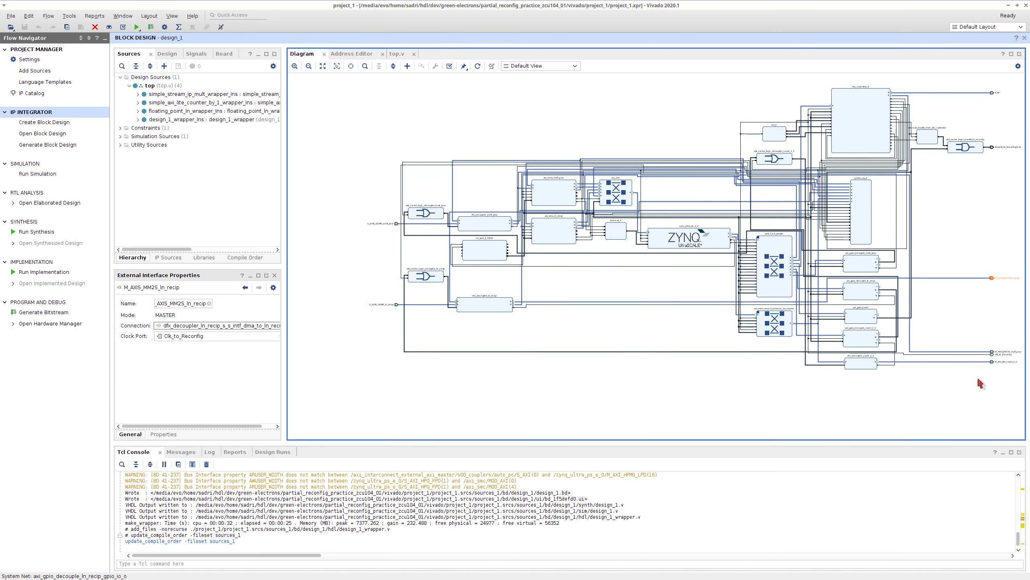
{"action": "left_click", "coordinate": [991, 361]}
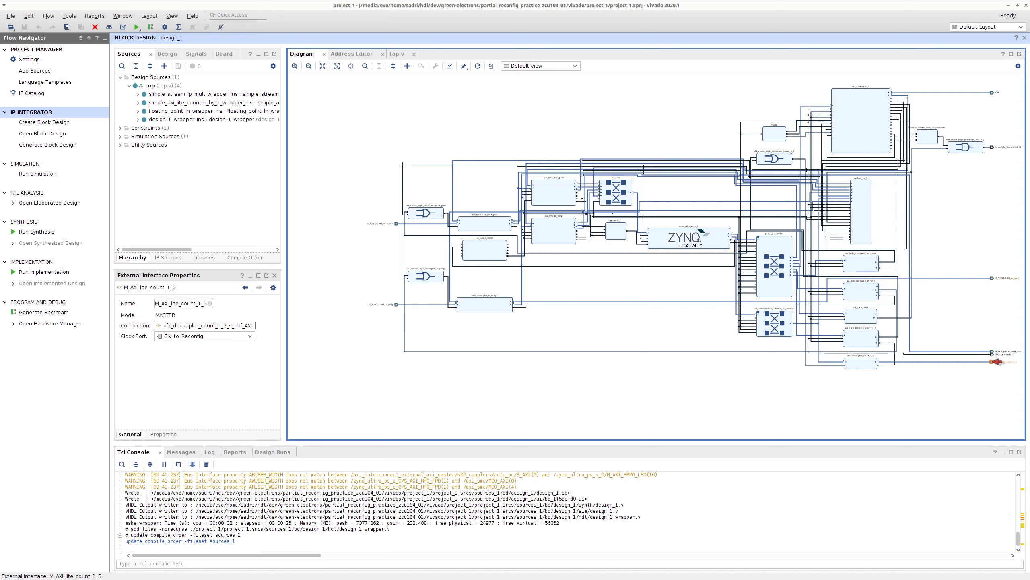
{"action": "left_click", "coordinate": [963, 361]}
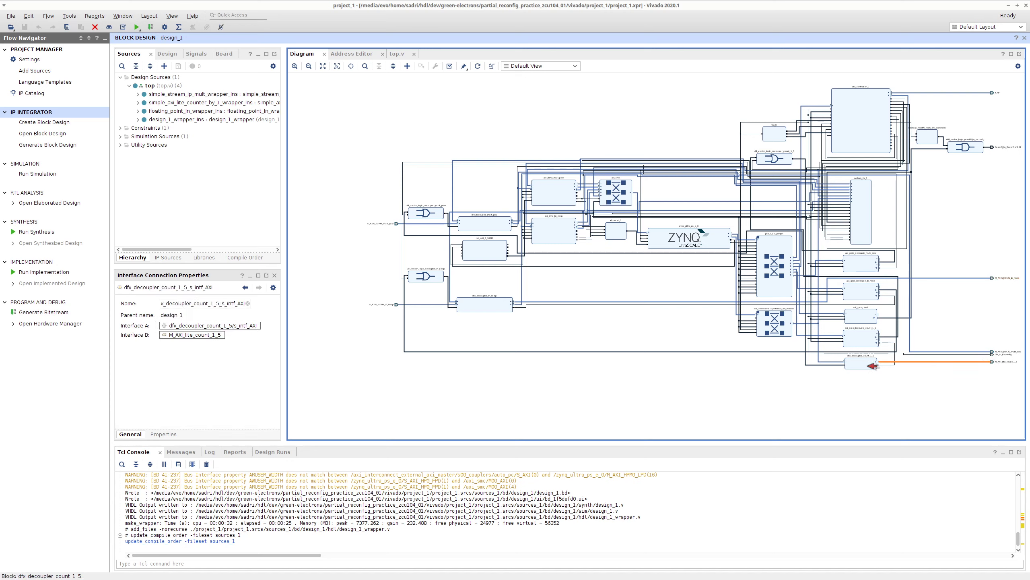
- Examine the dfx_decoupler_count_1_5 block and trace its rp_intf_AXI connection to the external-master AXI interconnect
{"action": "left_click_drag", "start_coordinate": [840, 390], "coordinate": [862, 390]}
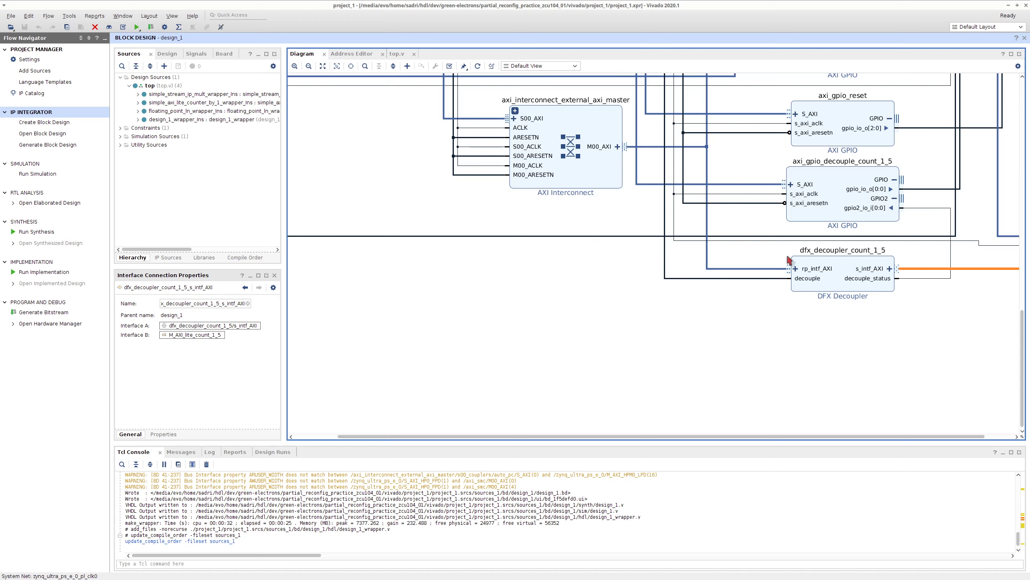
{"action": "left_click", "coordinate": [853, 263]}
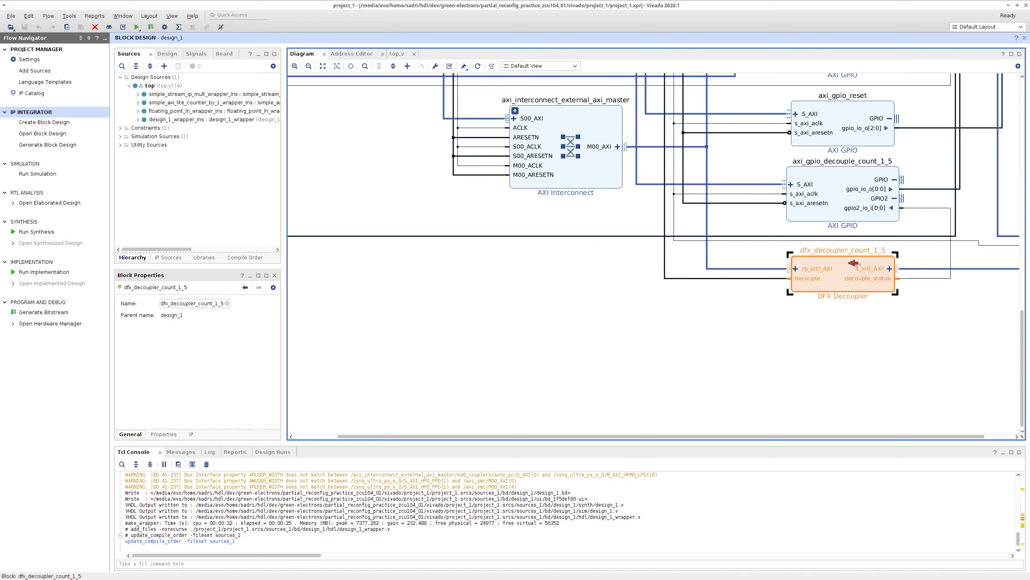
{"action": "left_click", "coordinate": [773, 269]}
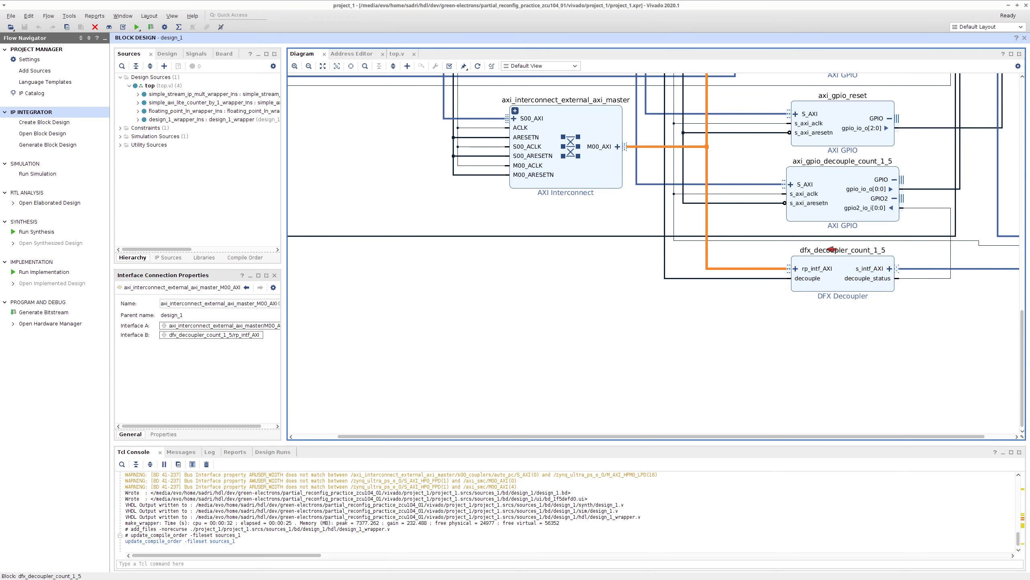
{"action": "left_click", "coordinate": [849, 263]}
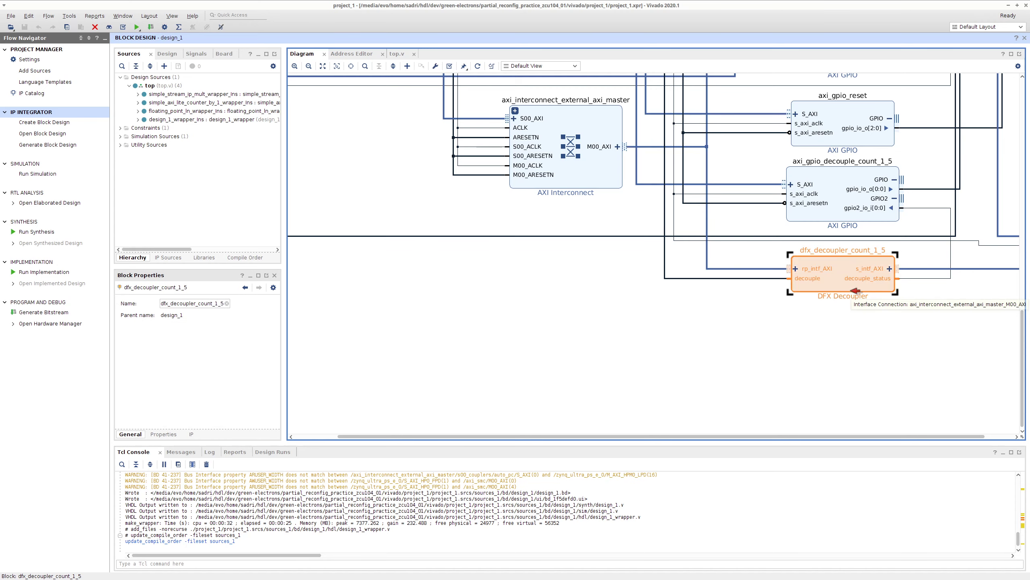
- Compare the M_AXI_lite_count_1_5 external interface with the dfx_decoupler_count_1_5 block that feeds it
{"action": "scroll", "coordinate": [853, 291], "scroll_direction": "down", "scroll_amount": 5}
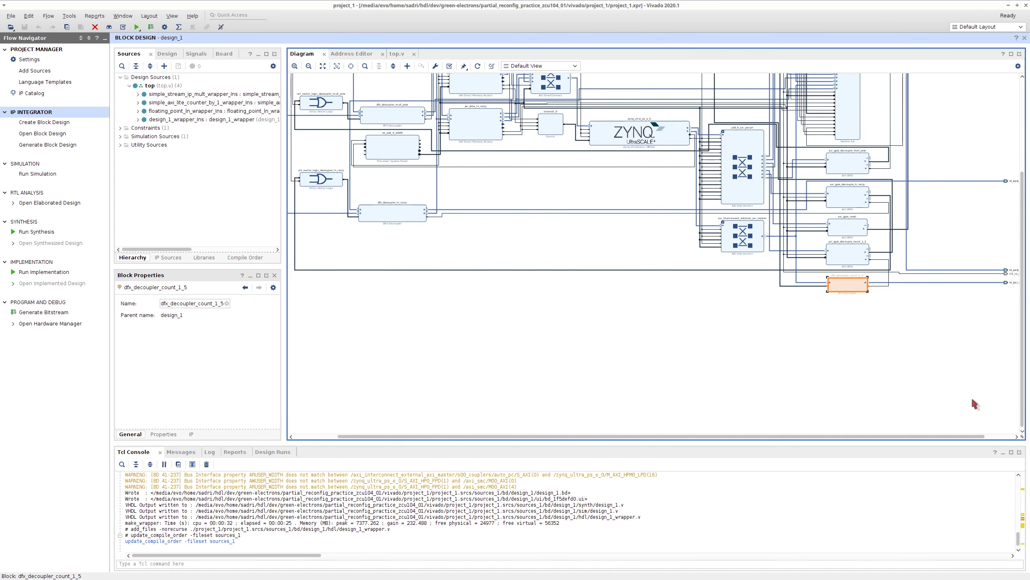
{"action": "left_click", "coordinate": [1007, 282]}
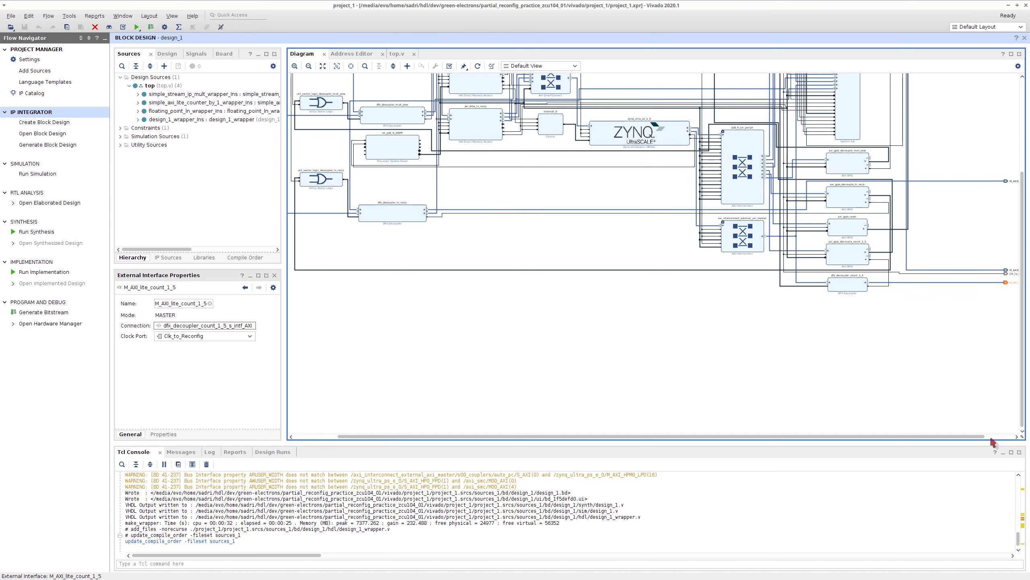
{"action": "left_click_drag", "start_coordinate": [980, 439], "coordinate": [1007, 438]}
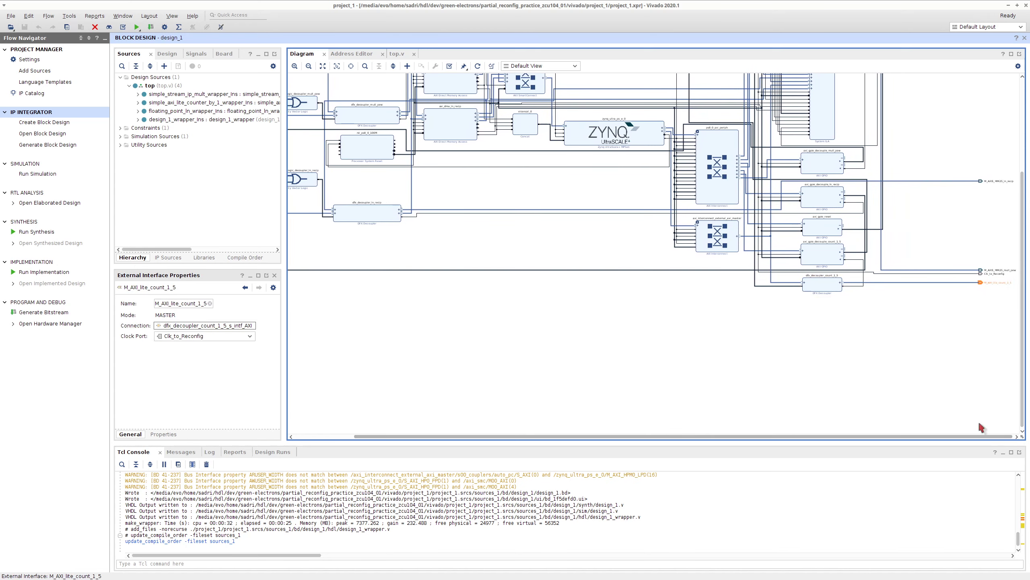
{"action": "left_click", "coordinate": [829, 287]}
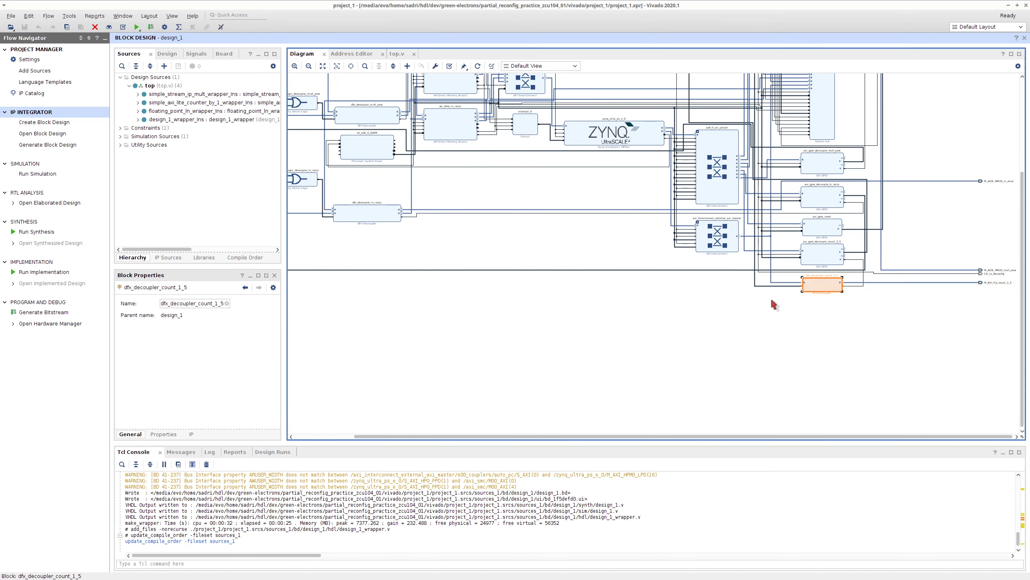
- Trace the decouple input net of dfx_decoupler_count_1_5 back to the utility vector logic block driving it
{"action": "scroll", "coordinate": [774, 303], "scroll_direction": "down", "scroll_amount": 2}
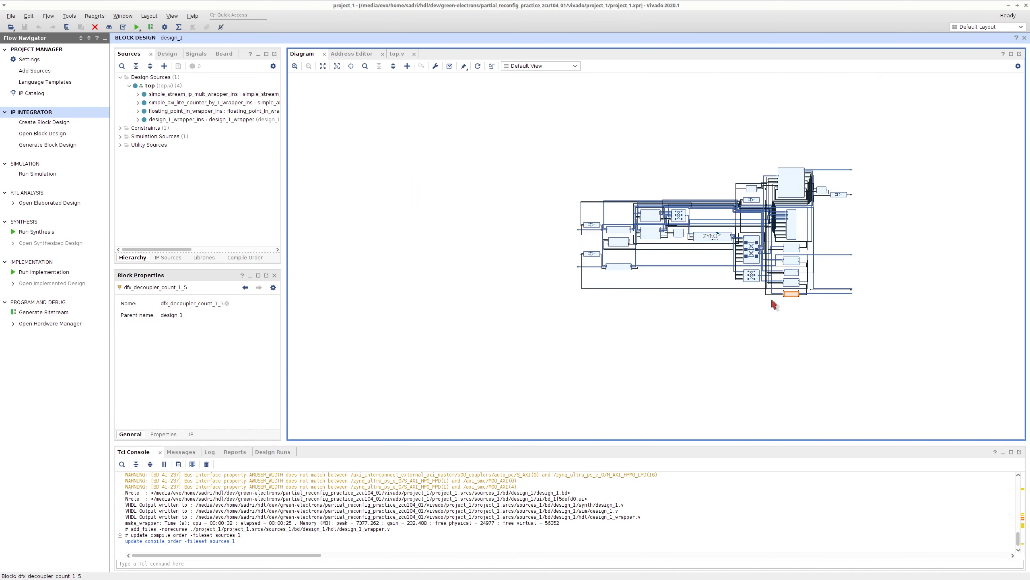
{"action": "scroll", "coordinate": [773, 303], "scroll_direction": "up", "scroll_amount": 5}
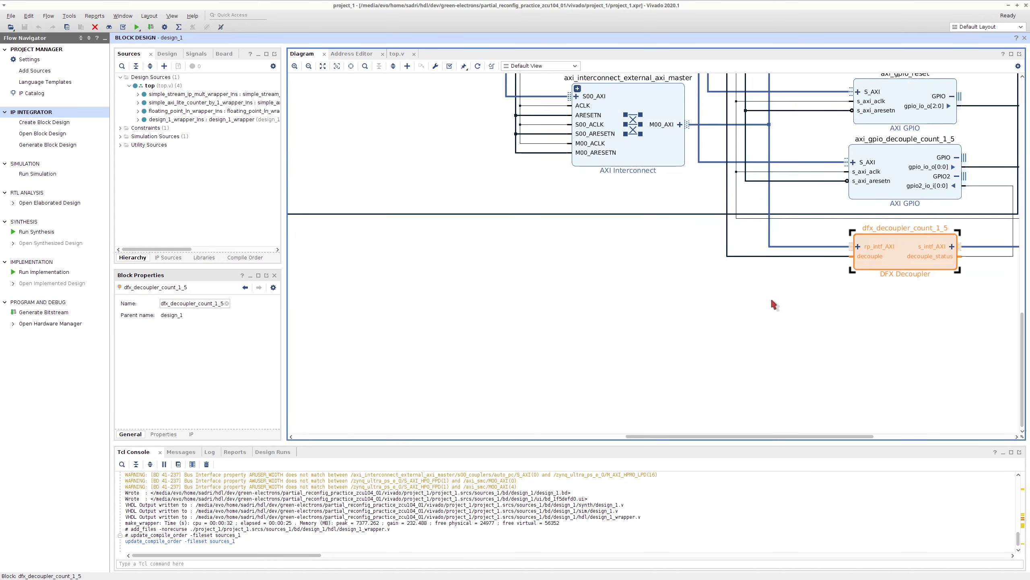
{"action": "left_click", "coordinate": [772, 256]}
{"action": "scroll", "coordinate": [772, 256], "scroll_direction": "up", "scroll_amount": 17}
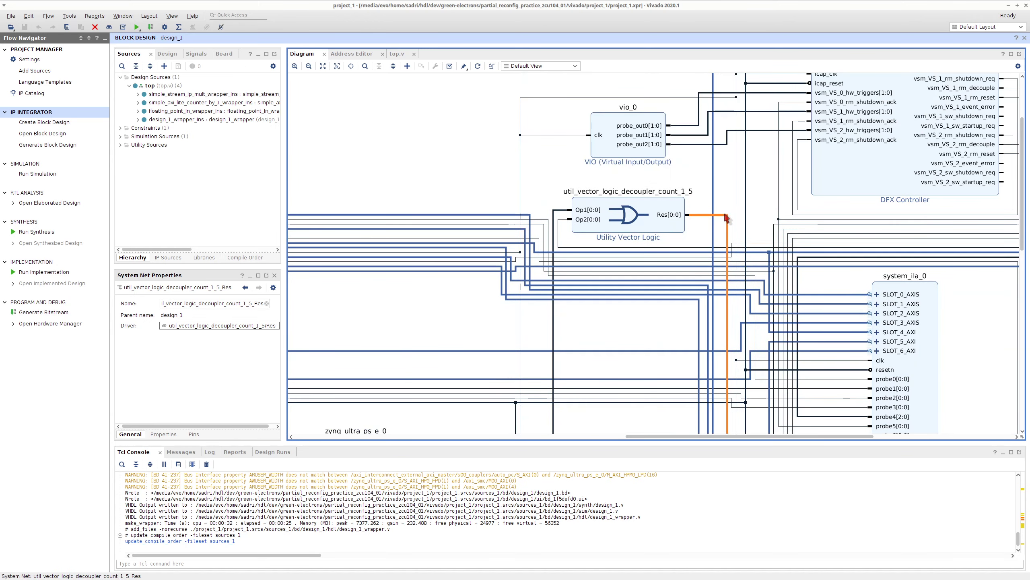
- Trace the Op2 input net of util_vector_logic_decoupler_count_1_5 back to its driver on the DFX controller
{"action": "left_click", "coordinate": [566, 220]}
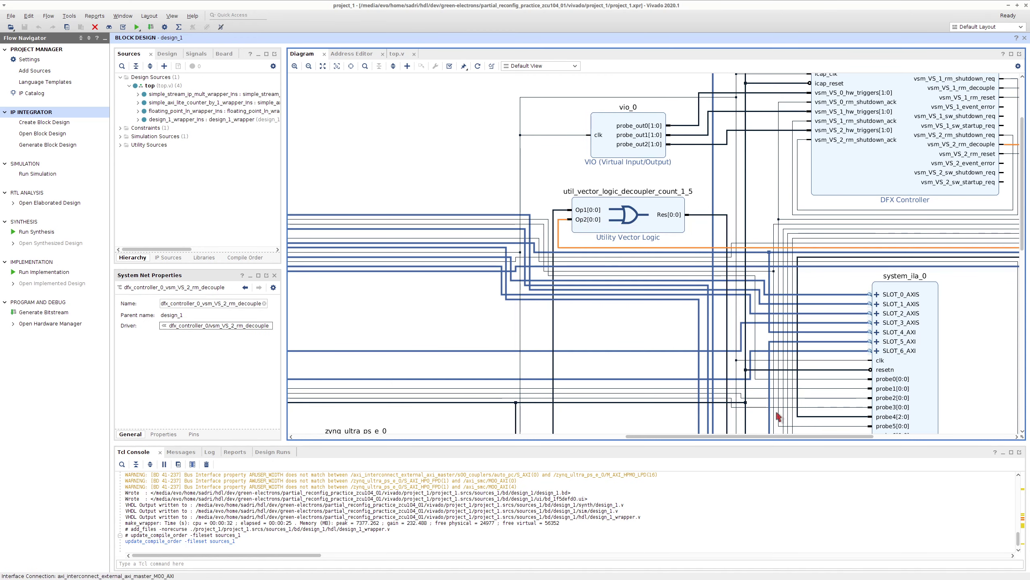
{"action": "left_click_drag", "start_coordinate": [821, 436], "coordinate": [876, 443]}
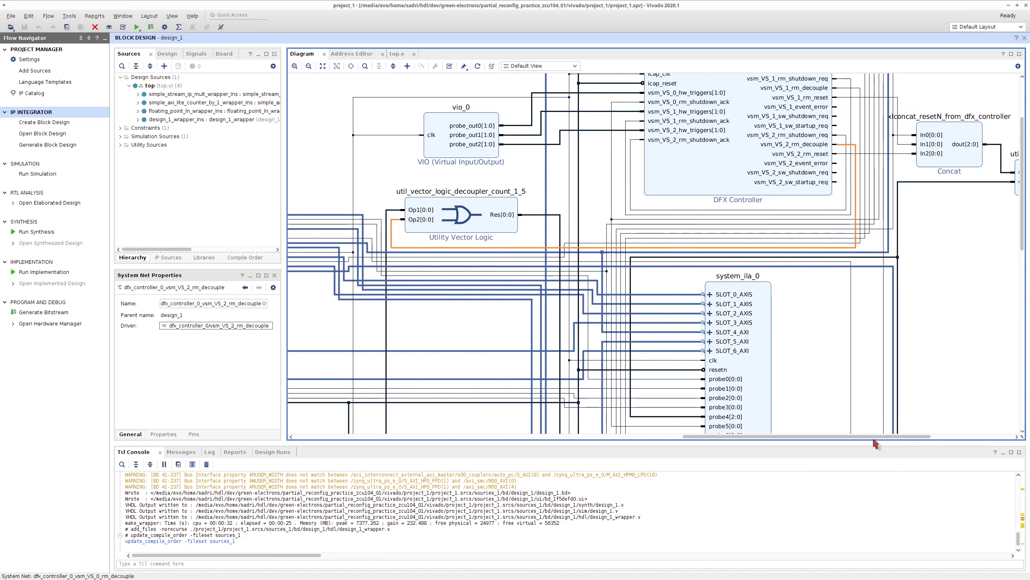
{"action": "scroll", "coordinate": [866, 279], "scroll_direction": "up", "scroll_amount": 5}
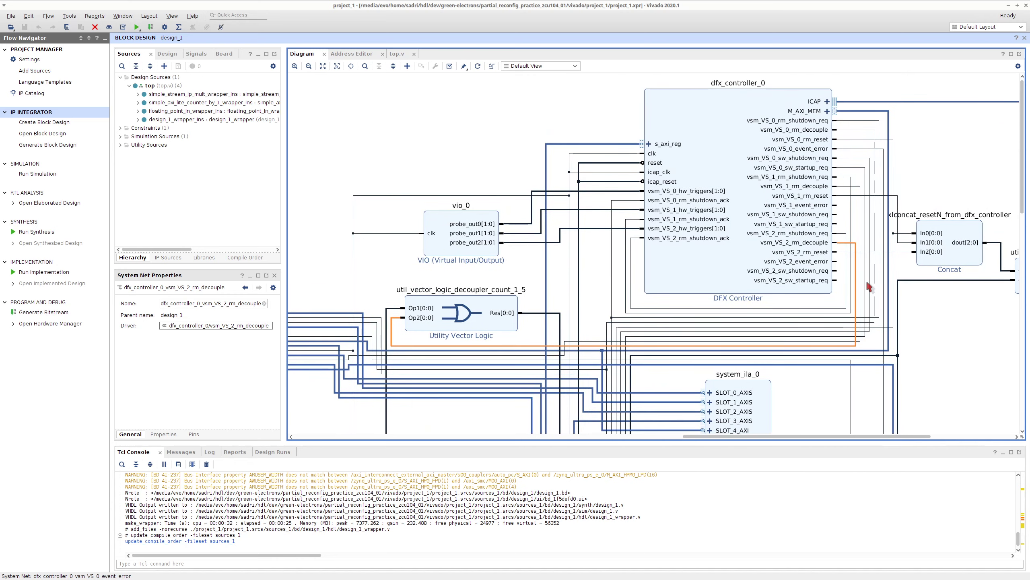
{"action": "scroll", "coordinate": [867, 284], "scroll_direction": "down", "scroll_amount": 20}
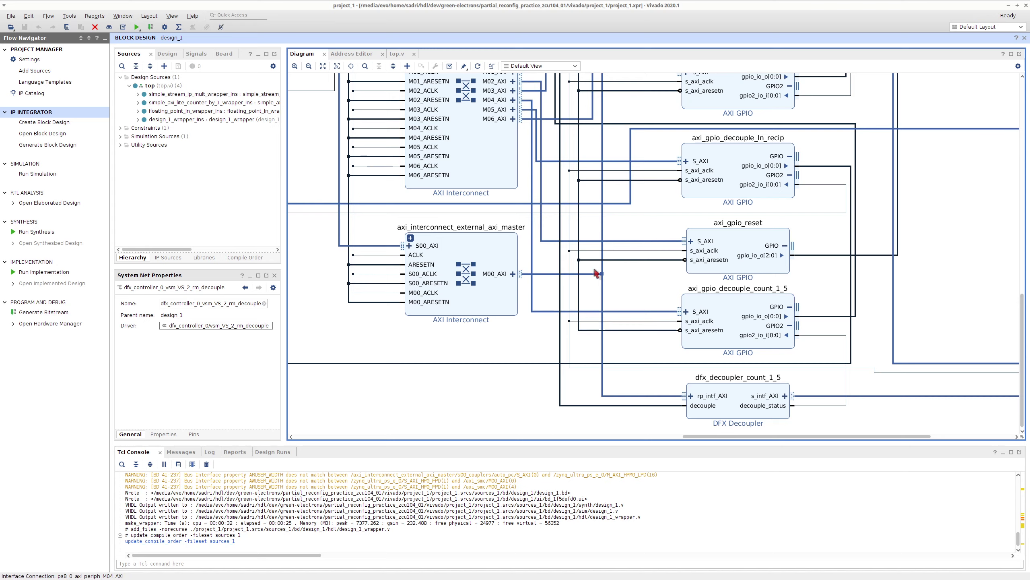
- Retrace the decouple net from dfx_decoupler_count_1_5 up to its OR gate and highlight the gate's Op2 input net
{"action": "left_click", "coordinate": [560, 338]}
{"action": "scroll", "coordinate": [578, 309], "scroll_direction": "up", "scroll_amount": 3}
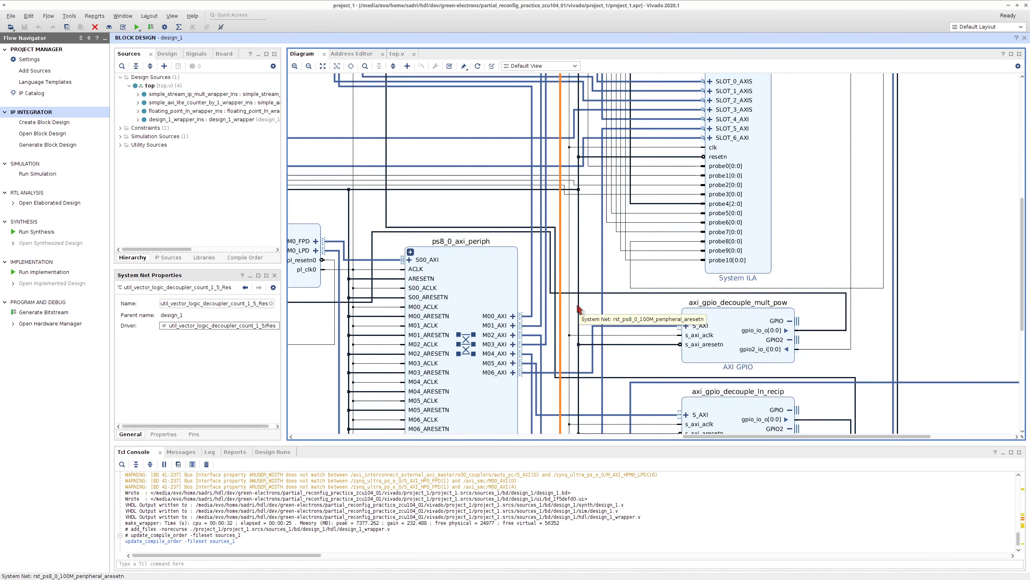
{"action": "scroll", "coordinate": [578, 309], "scroll_direction": "up", "scroll_amount": 3}
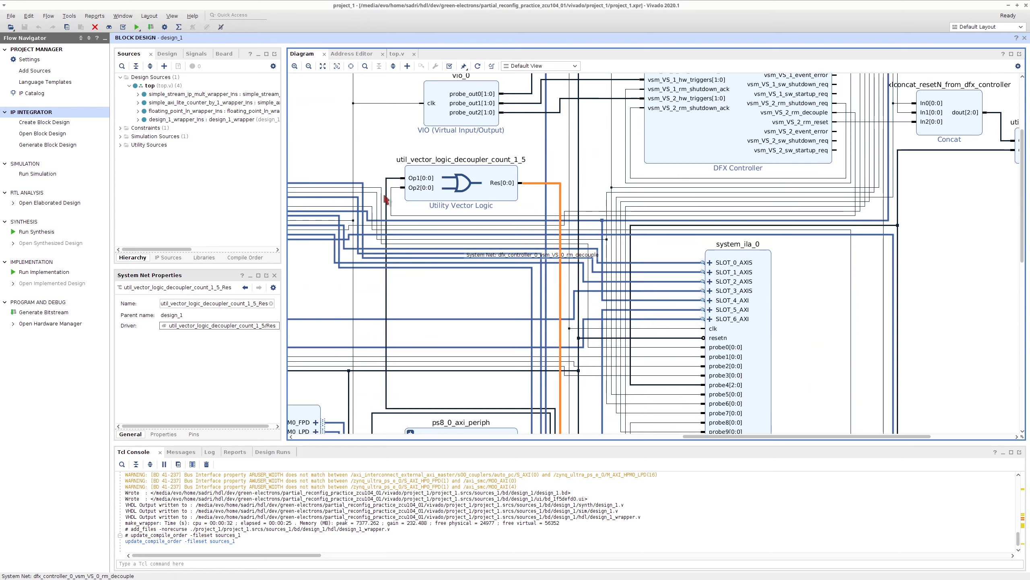
{"action": "left_click", "coordinate": [392, 205]}
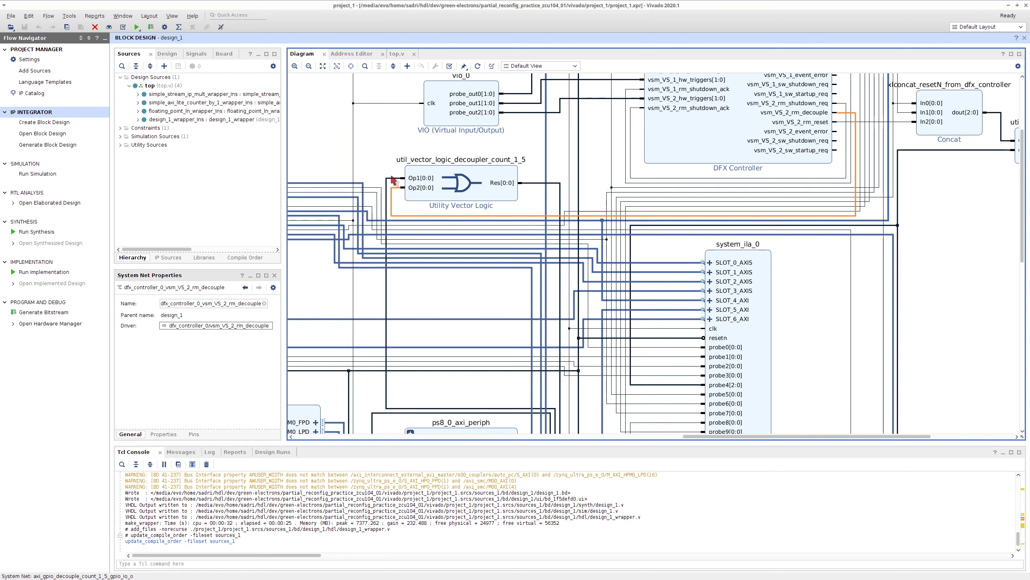
- Trace the Op1 input net of util_vector_logic_decoupler_count_1_5 back to the AXI GPIO block driving it
{"action": "left_click", "coordinate": [394, 178]}
{"action": "scroll", "coordinate": [400, 240], "scroll_direction": "down", "scroll_amount": 6}
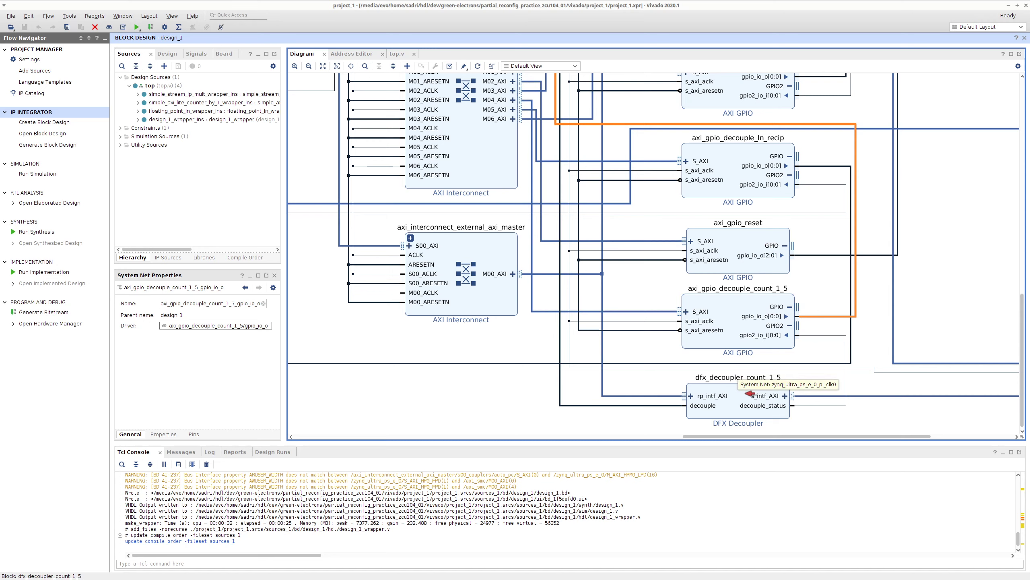
{"action": "left_click_drag", "start_coordinate": [845, 437], "coordinate": [948, 445]}
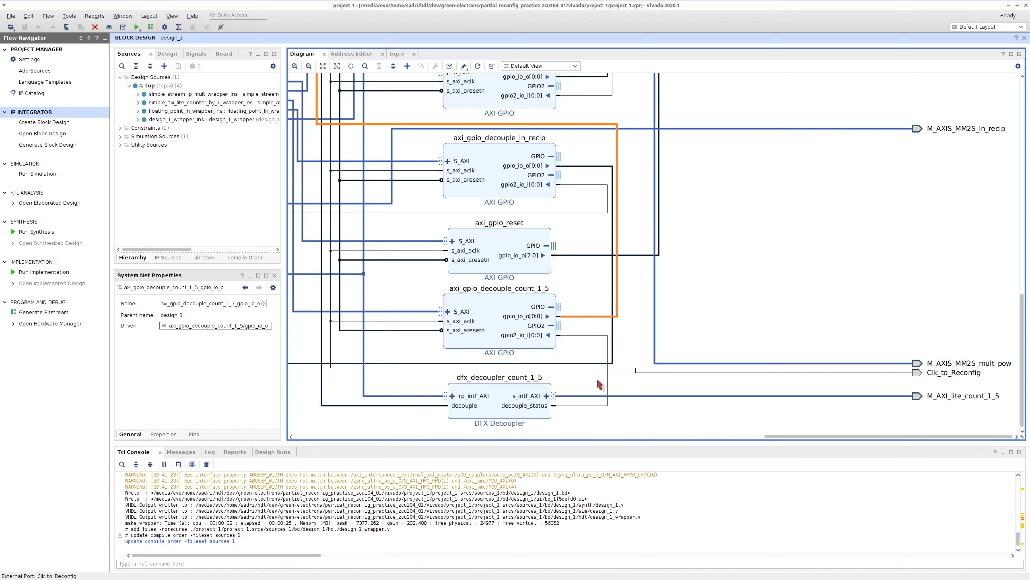
- Examine the dfx_decoupler_count_1_5 block and the axi_gpio_decouple_count_1_5 block that controls it
{"action": "left_click", "coordinate": [524, 392]}
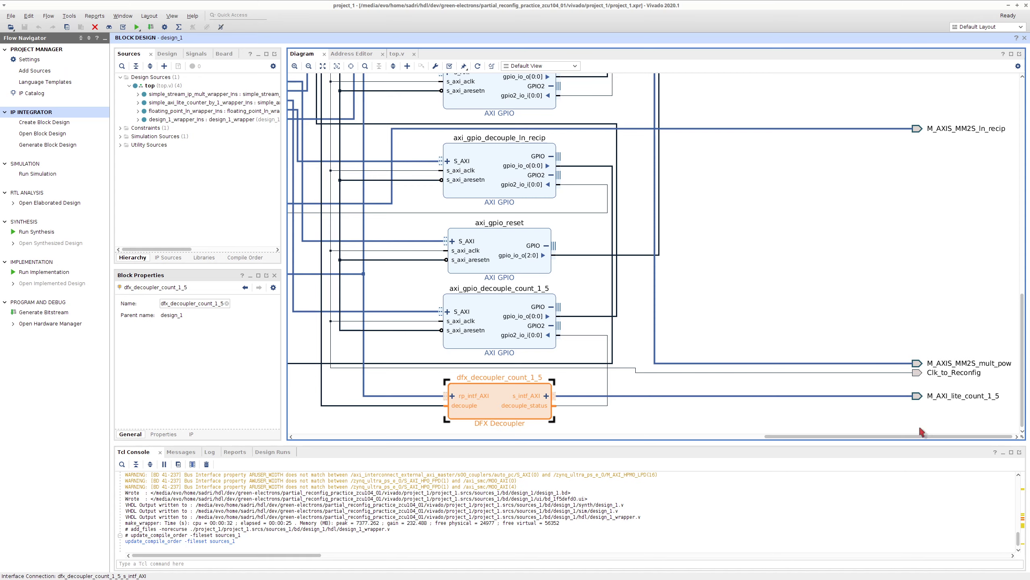
{"action": "left_click_drag", "start_coordinate": [785, 436], "coordinate": [792, 436]}
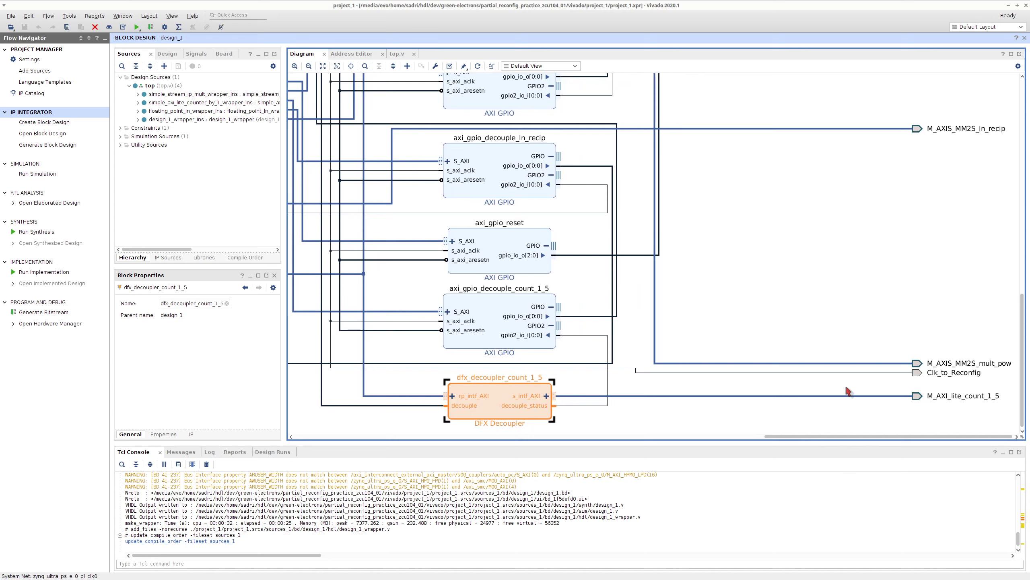
{"action": "left_click_drag", "start_coordinate": [828, 437], "coordinate": [754, 426]}
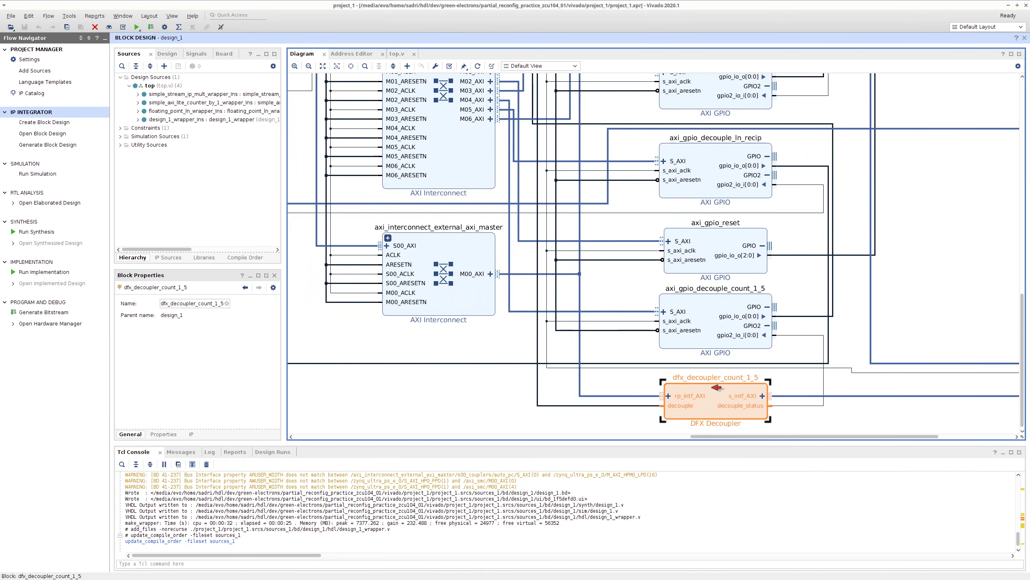
{"action": "left_click", "coordinate": [720, 307]}
{"action": "scroll", "coordinate": [716, 220], "scroll_direction": "up", "scroll_amount": 3}
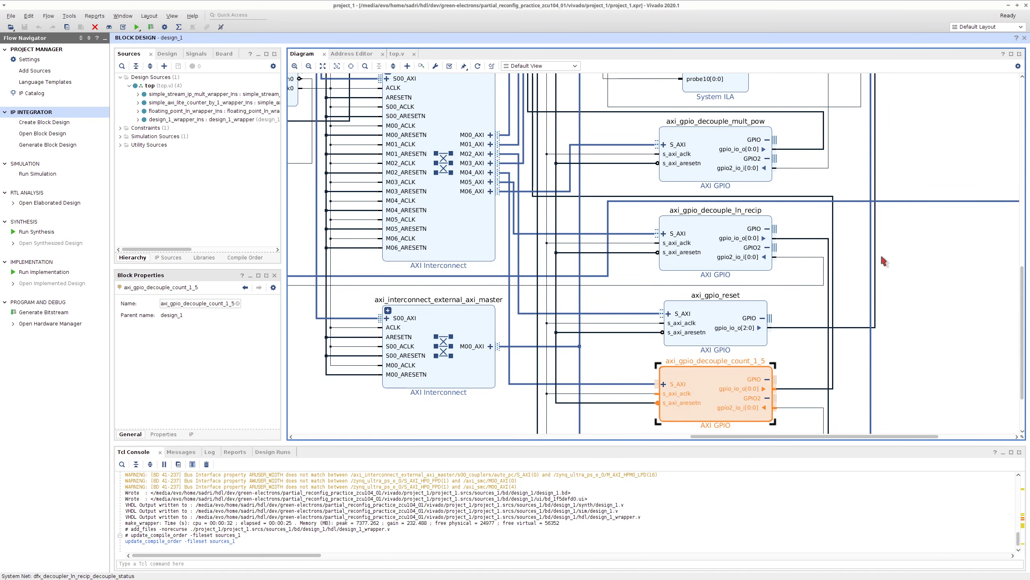
- Trace the M_AXIS_MM2S_ln_recip external interface back to the DFX decoupler feeding it and select that block
{"action": "left_click_drag", "start_coordinate": [931, 437], "coordinate": [1006, 443]}
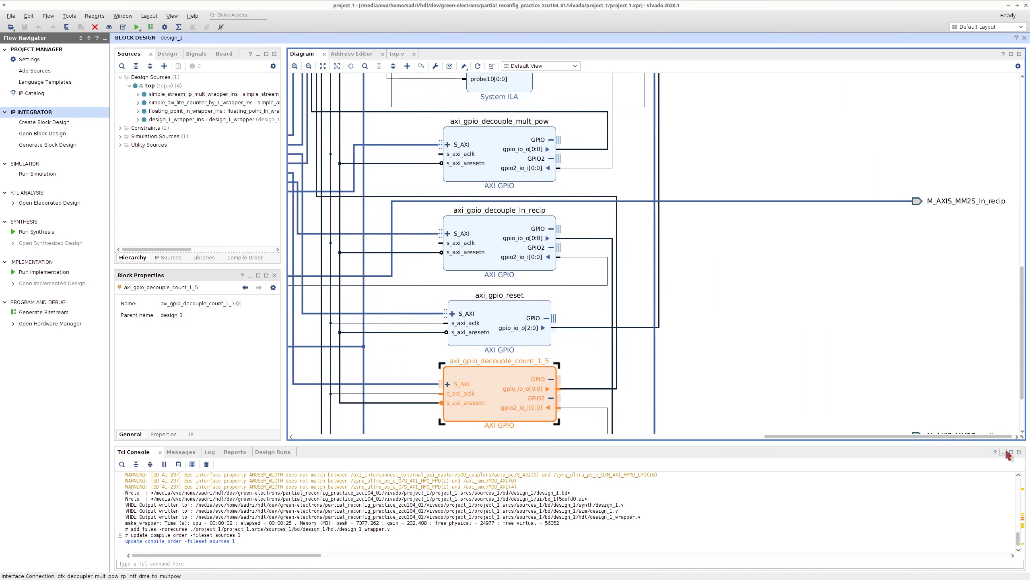
{"action": "left_click", "coordinate": [802, 201]}
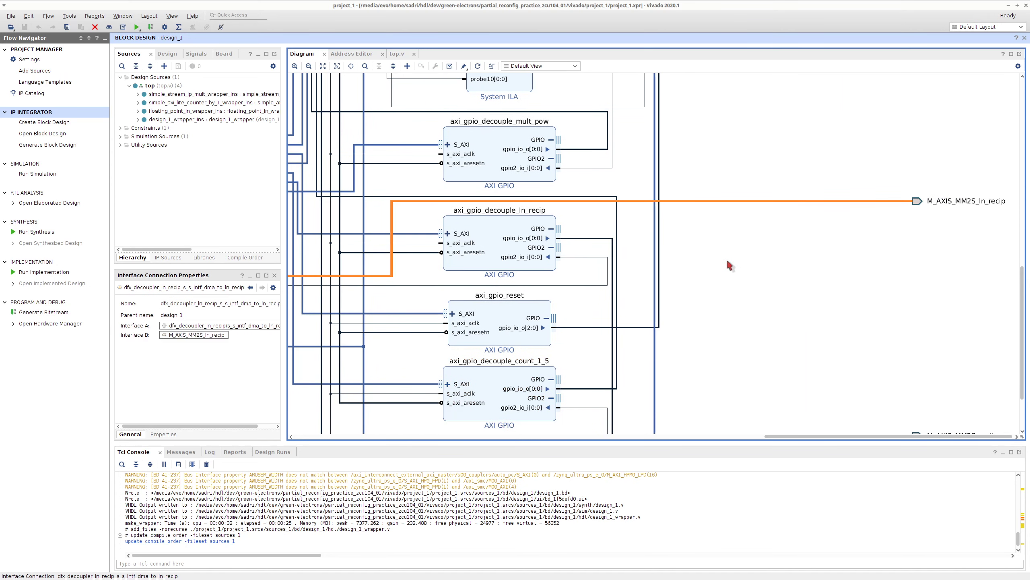
{"action": "scroll", "coordinate": [726, 257], "scroll_direction": "left", "scroll_amount": 10}
{"action": "scroll", "coordinate": [728, 262], "scroll_direction": "left", "scroll_amount": 10}
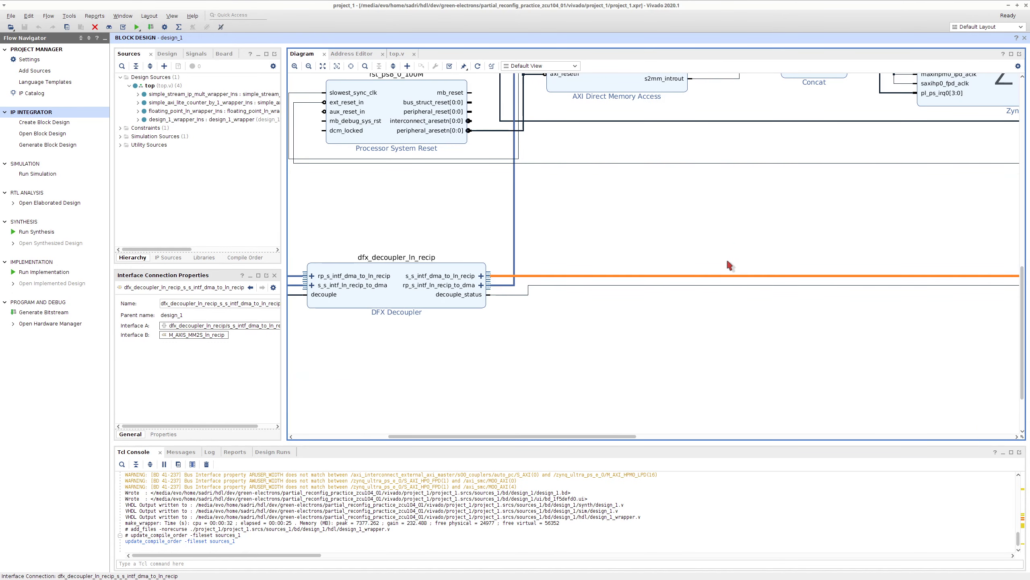
{"action": "left_click", "coordinate": [614, 296]}
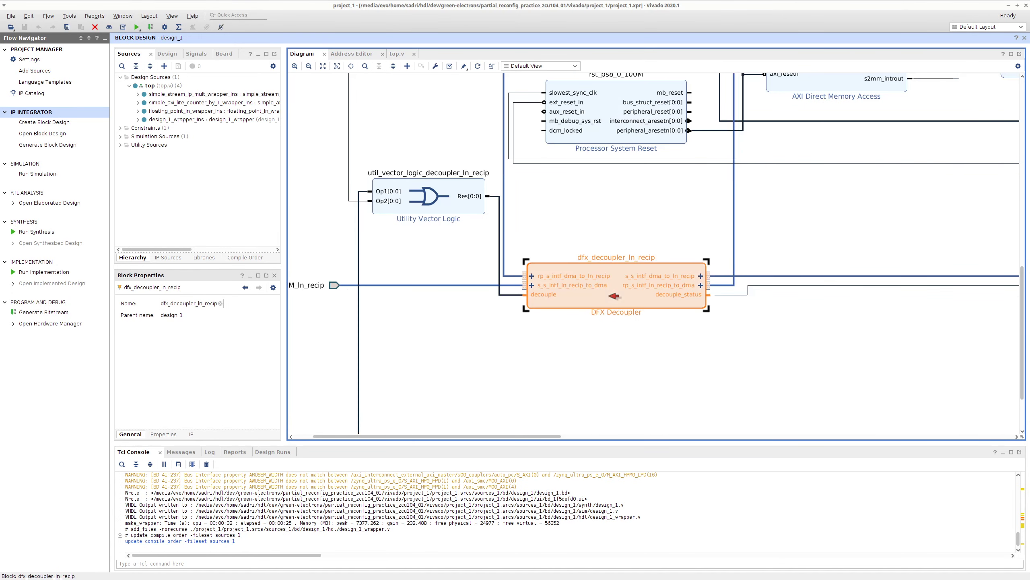
- Review the global and interface options of dfx_decoupler_ln_recip and close its configuration without changes
{"action": "double_click", "coordinate": [610, 296]}
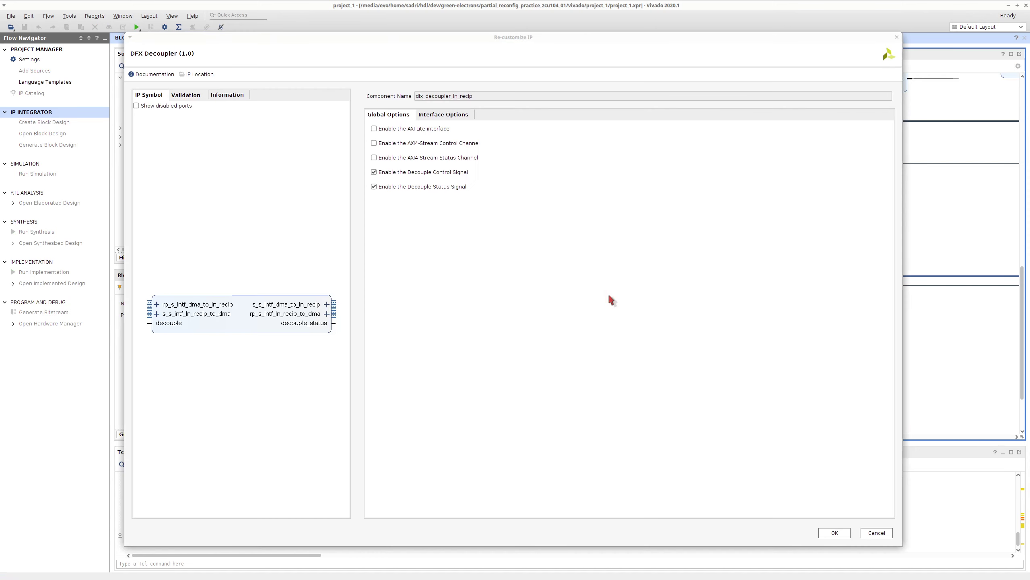
{"action": "left_click", "coordinate": [428, 114]}
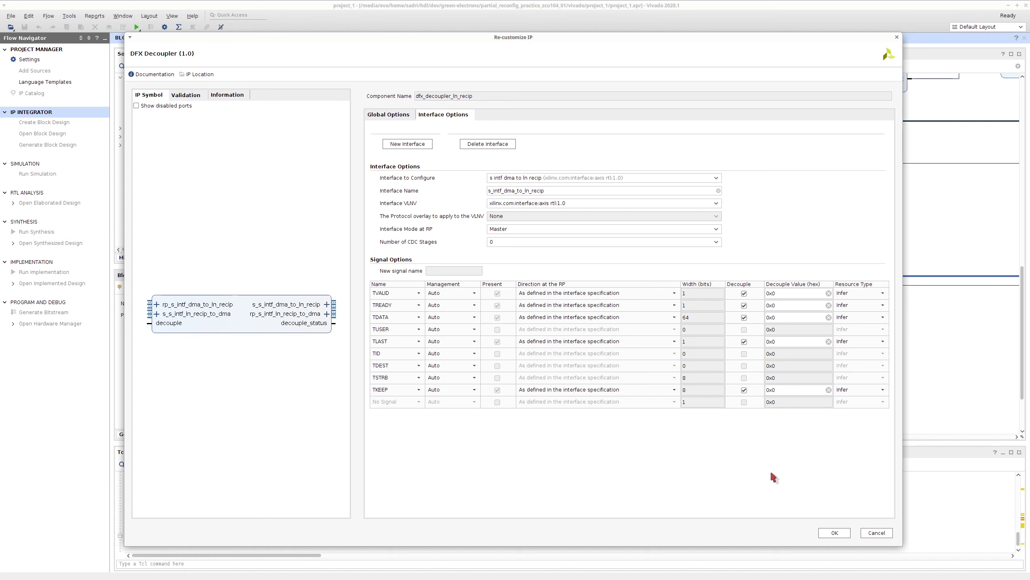
{"action": "left_click", "coordinate": [887, 534]}
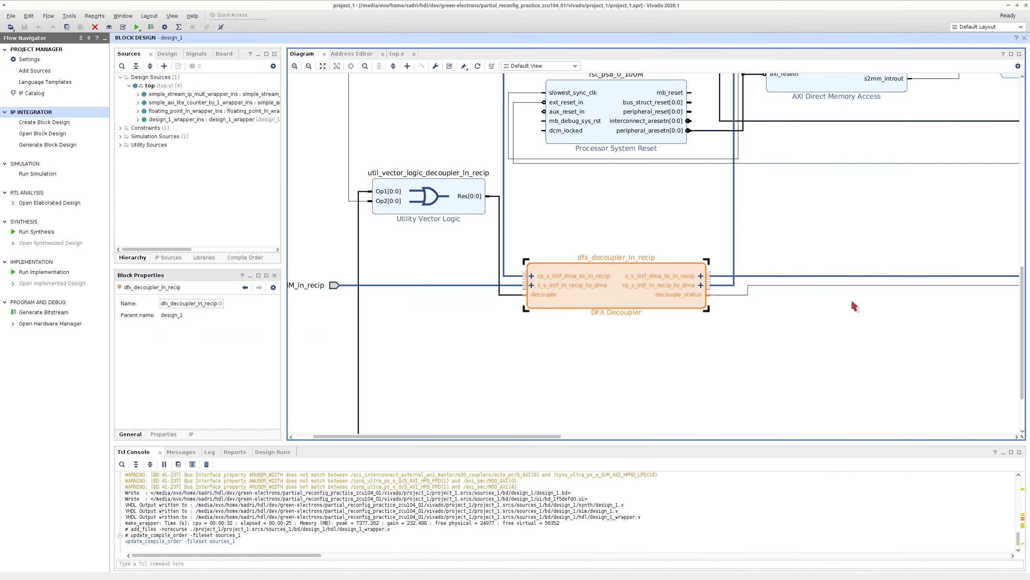
- Locate the dfx_controller_0 block in the diagram and select it to examine its trigger, decouple and reset pins
{"action": "scroll", "coordinate": [851, 298], "scroll_direction": "down", "scroll_amount": 1}
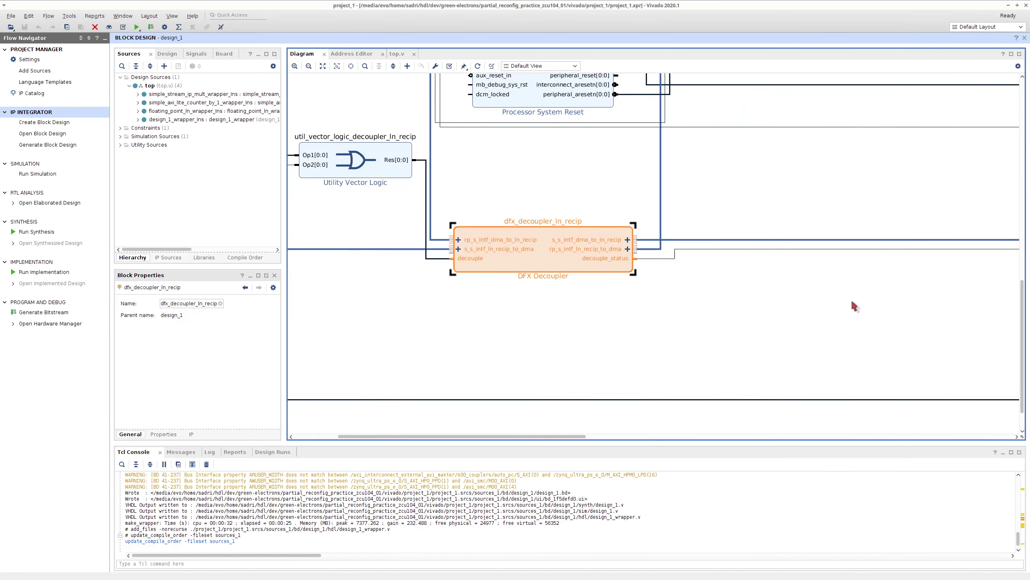
{"action": "scroll", "coordinate": [851, 298], "scroll_direction": "up", "scroll_amount": 5}
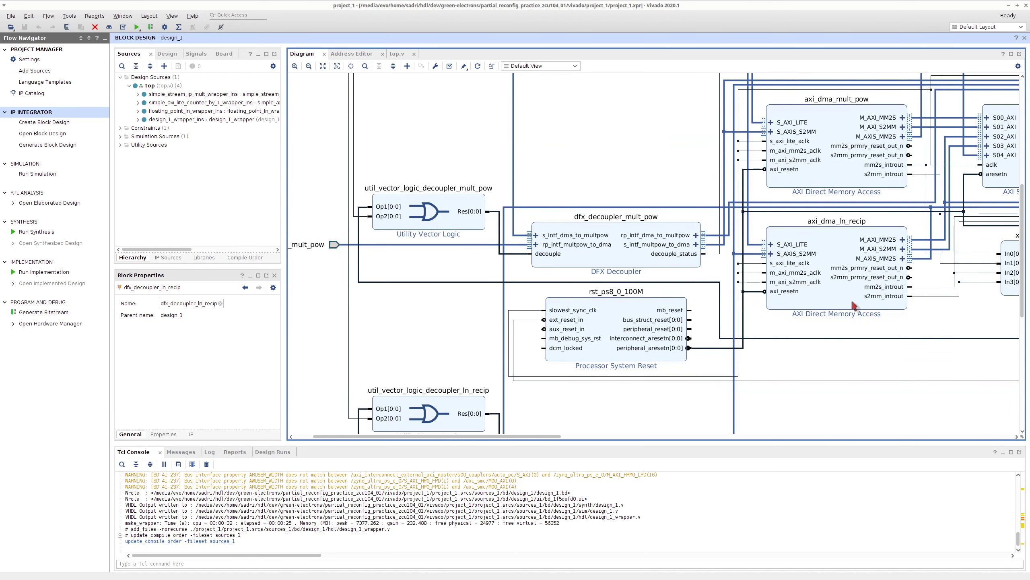
{"action": "scroll", "coordinate": [852, 299], "scroll_direction": "right", "scroll_amount": 4}
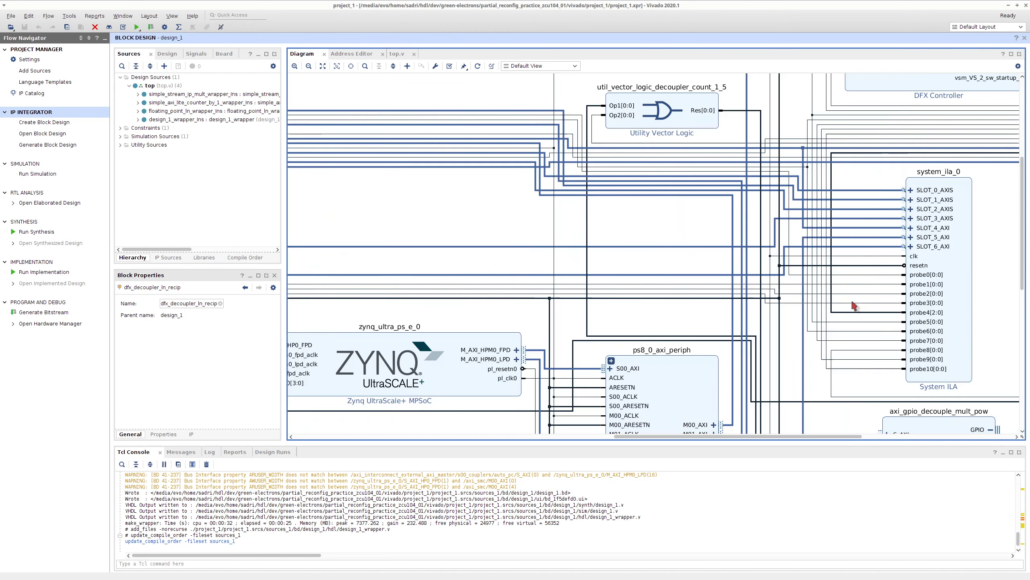
{"action": "scroll", "coordinate": [852, 298], "scroll_direction": "right", "scroll_amount": 2}
{"action": "scroll", "coordinate": [852, 298], "scroll_direction": "up", "scroll_amount": 3}
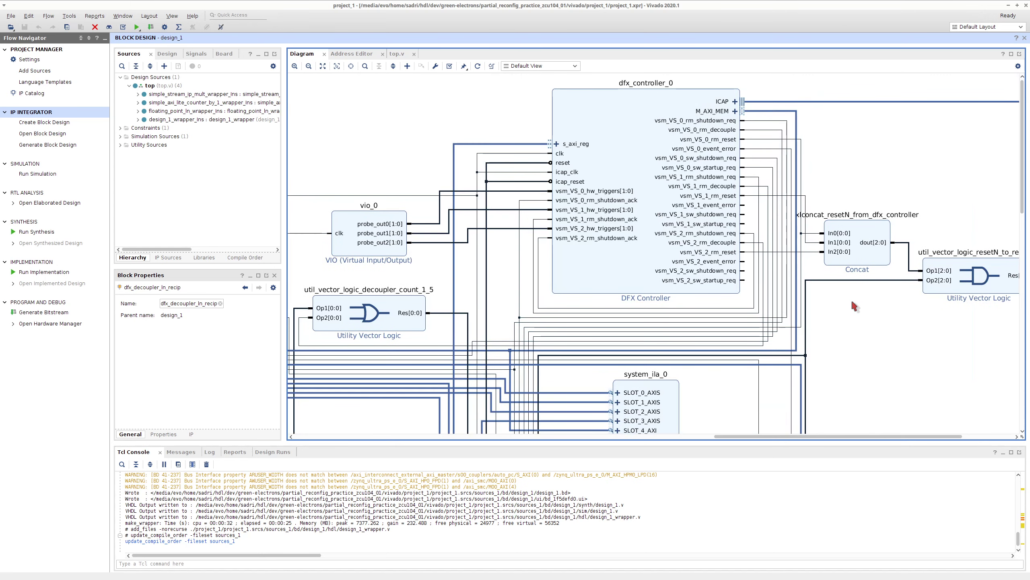
{"action": "left_click", "coordinate": [651, 251]}
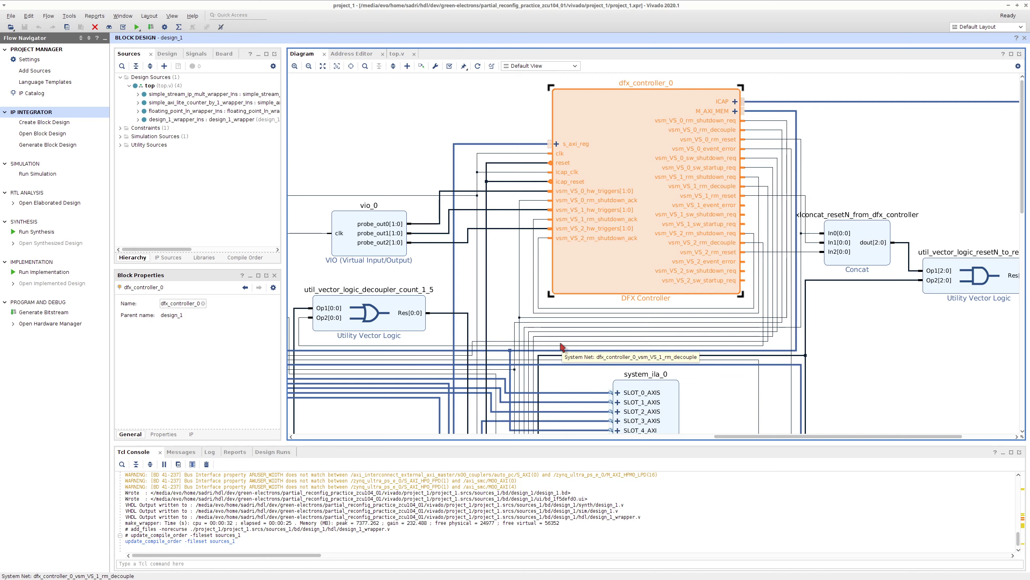
- Locate the ResetN_to_Reconfig[2:0] output port fed by the reset logic and select it
{"action": "scroll", "coordinate": [857, 359], "scroll_direction": "down", "scroll_amount": 5}
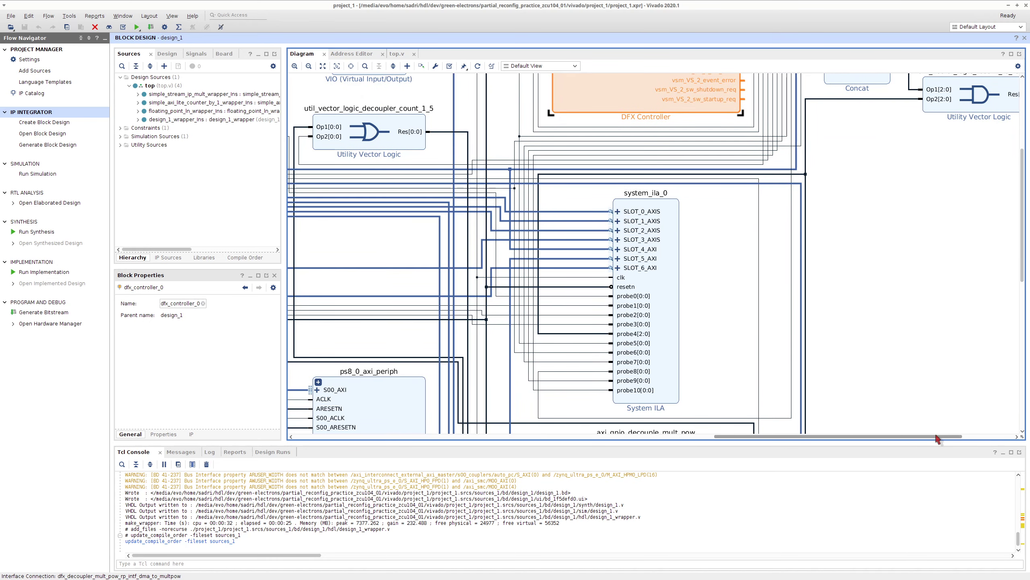
{"action": "left_click_drag", "start_coordinate": [941, 437], "coordinate": [985, 442]}
{"action": "scroll", "coordinate": [911, 373], "scroll_direction": "down", "scroll_amount": 1}
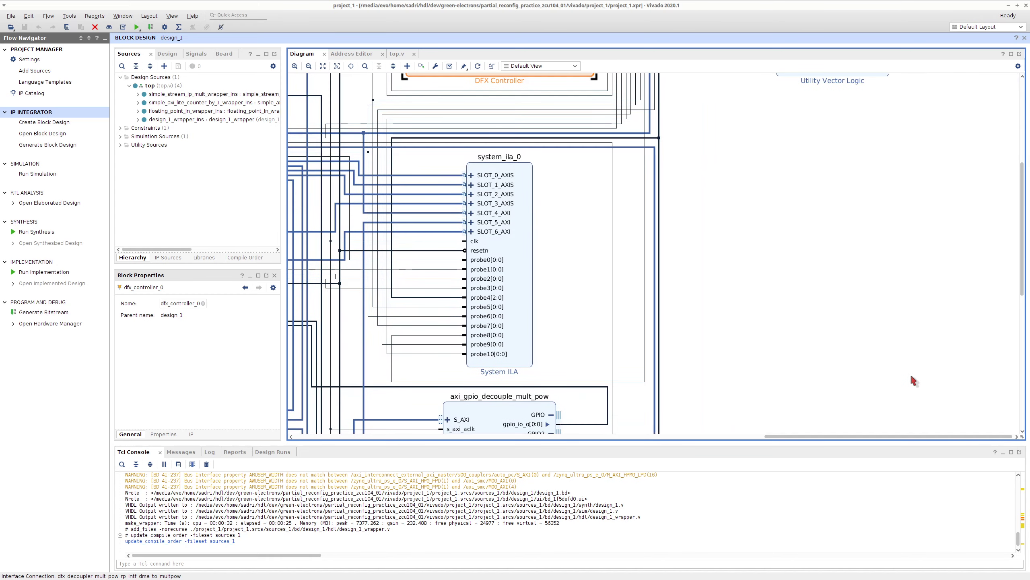
{"action": "scroll", "coordinate": [910, 373], "scroll_direction": "up", "scroll_amount": 3}
{"action": "scroll", "coordinate": [912, 379], "scroll_direction": "up", "scroll_amount": 3}
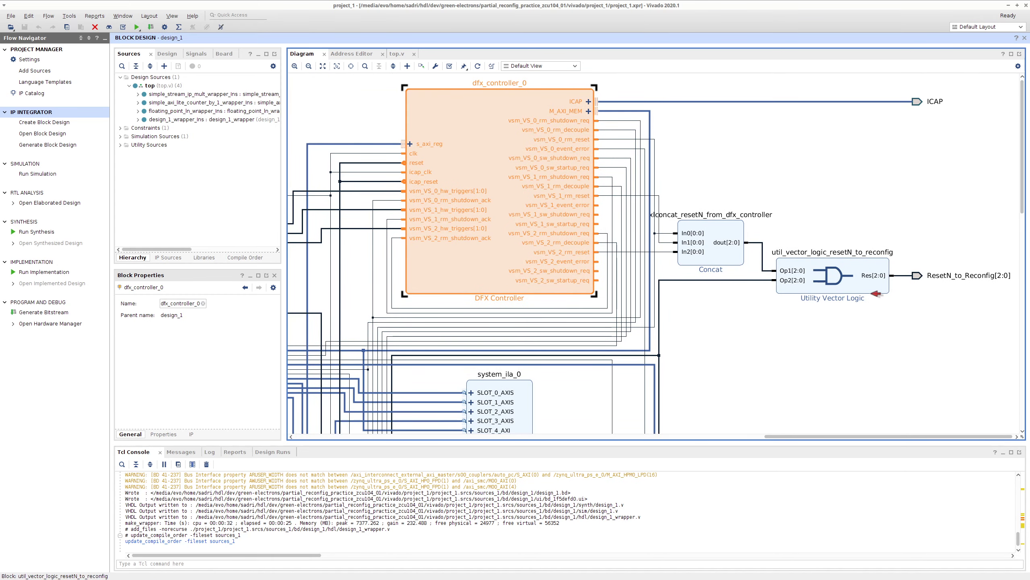
{"action": "left_click", "coordinate": [941, 286]}
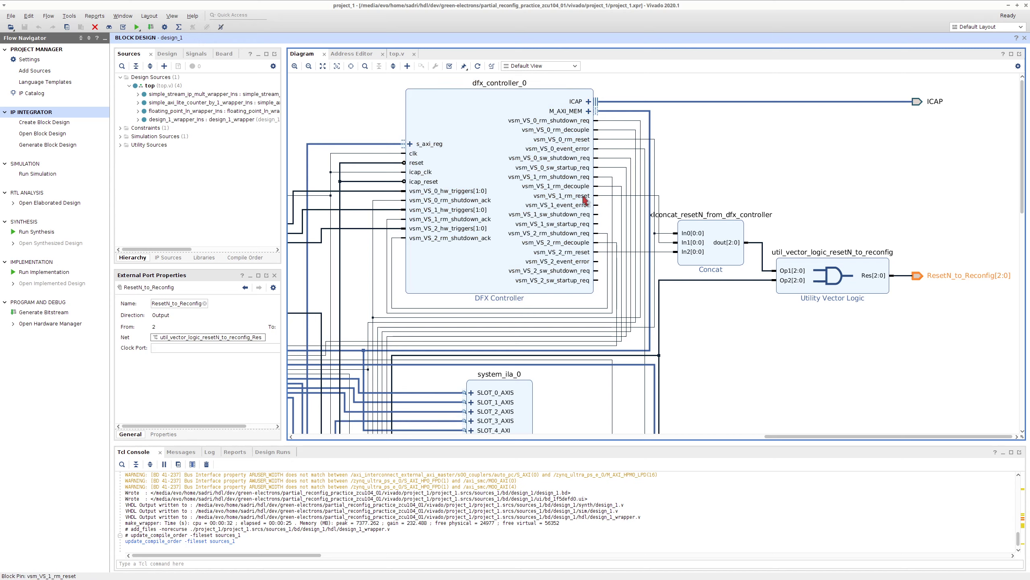
- Highlight the Op2 input net of util_vector_logic_resetN_to_reconfig and follow it past the System ILA
{"action": "left_click", "coordinate": [747, 280]}
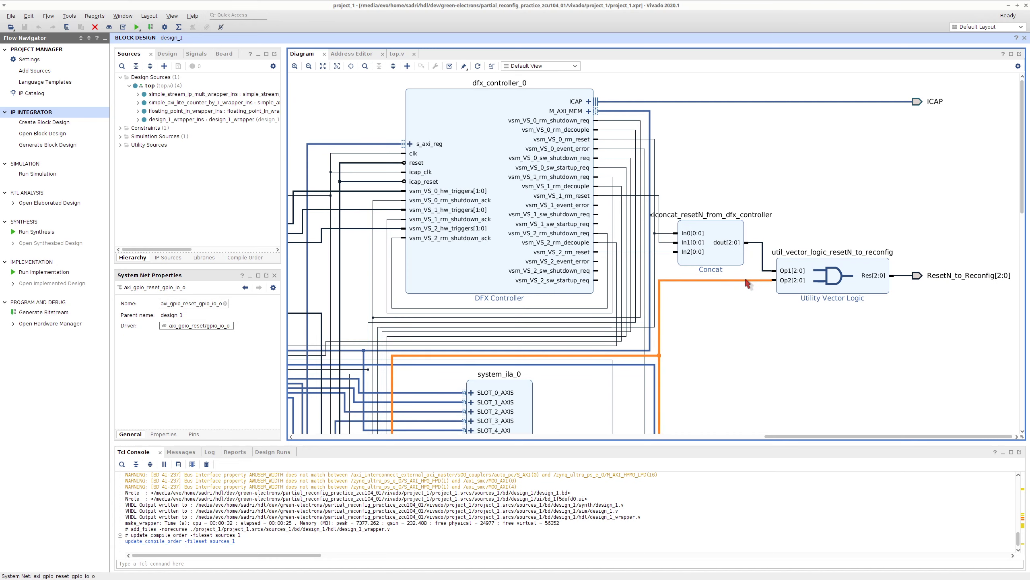
{"action": "scroll", "coordinate": [746, 280], "scroll_direction": "down", "scroll_amount": 5}
{"action": "scroll", "coordinate": [746, 280], "scroll_direction": "down", "scroll_amount": 2}
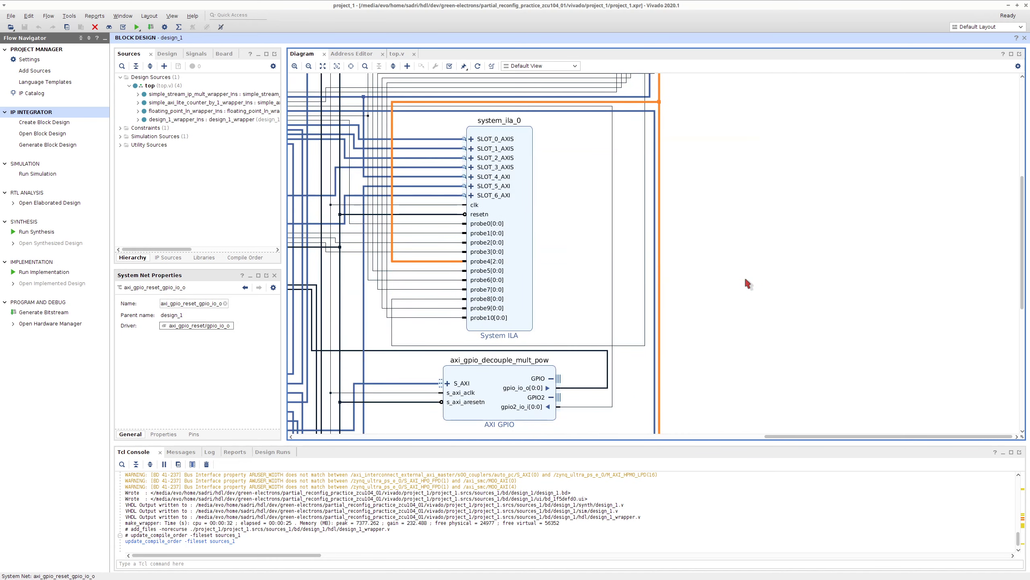
{"action": "scroll", "coordinate": [744, 275], "scroll_direction": "up", "scroll_amount": 7}
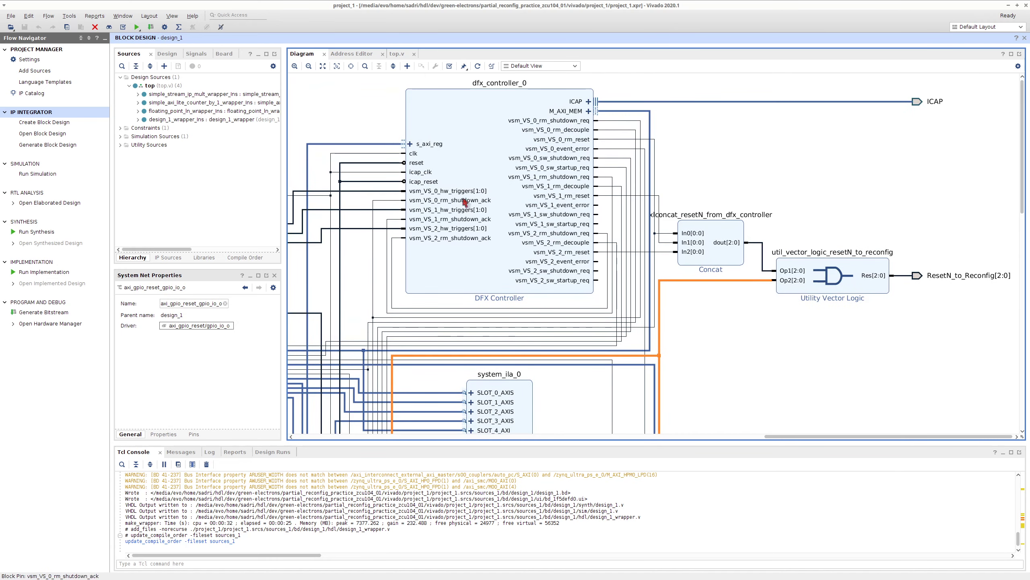
- Compare dfx_controller_0 and the ResetN_to_Reconfig output port with the Clk_to_Reconfig port and nearby external interfaces
{"action": "left_click", "coordinate": [477, 150]}
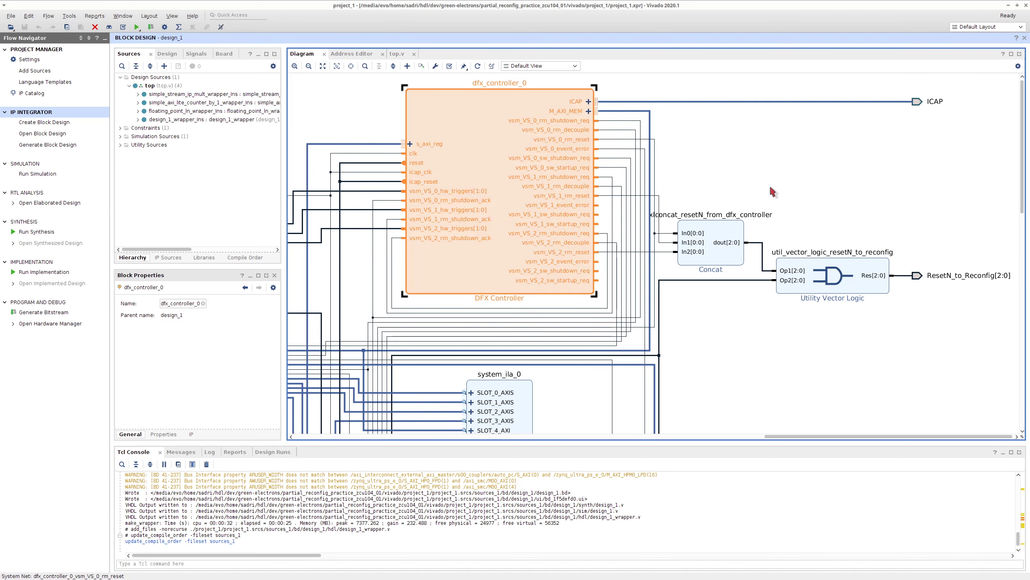
{"action": "left_click", "coordinate": [851, 187]}
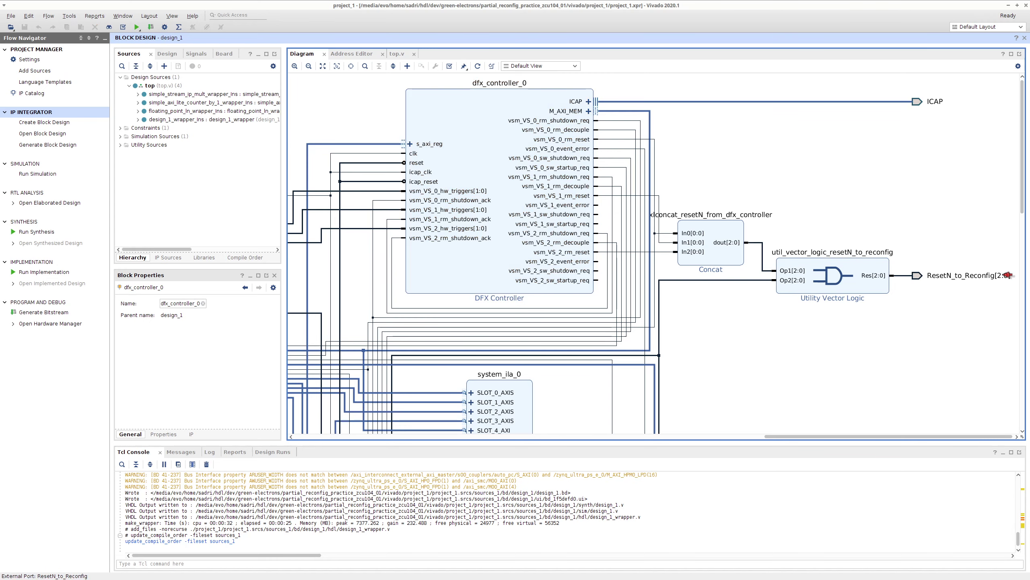
{"action": "left_click", "coordinate": [1009, 276]}
{"action": "scroll", "coordinate": [1009, 275], "scroll_direction": "down", "scroll_amount": 10}
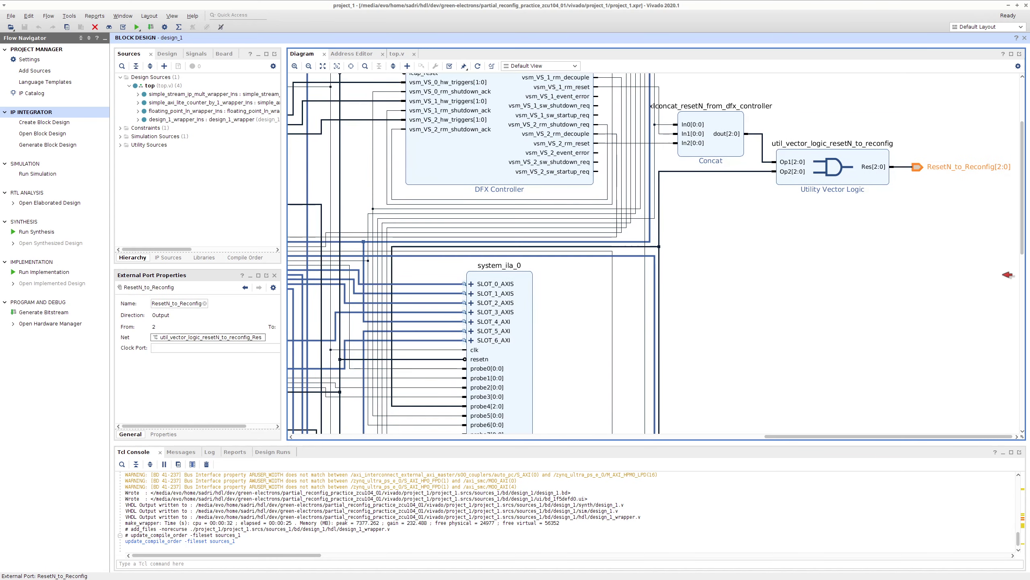
{"action": "scroll", "coordinate": [1008, 275], "scroll_direction": "down", "scroll_amount": 3}
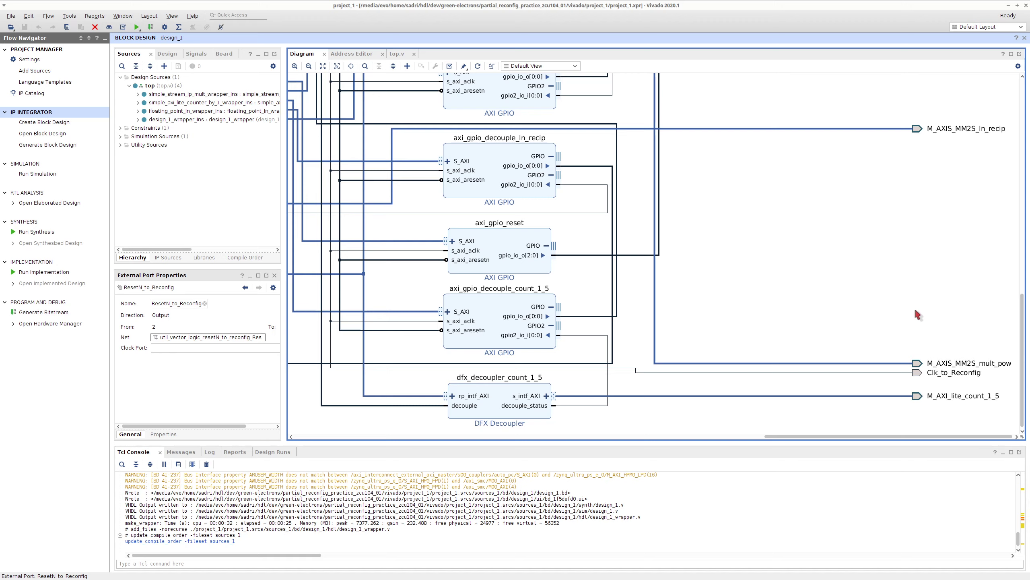
{"action": "scroll", "coordinate": [915, 306], "scroll_direction": "up", "scroll_amount": 10}
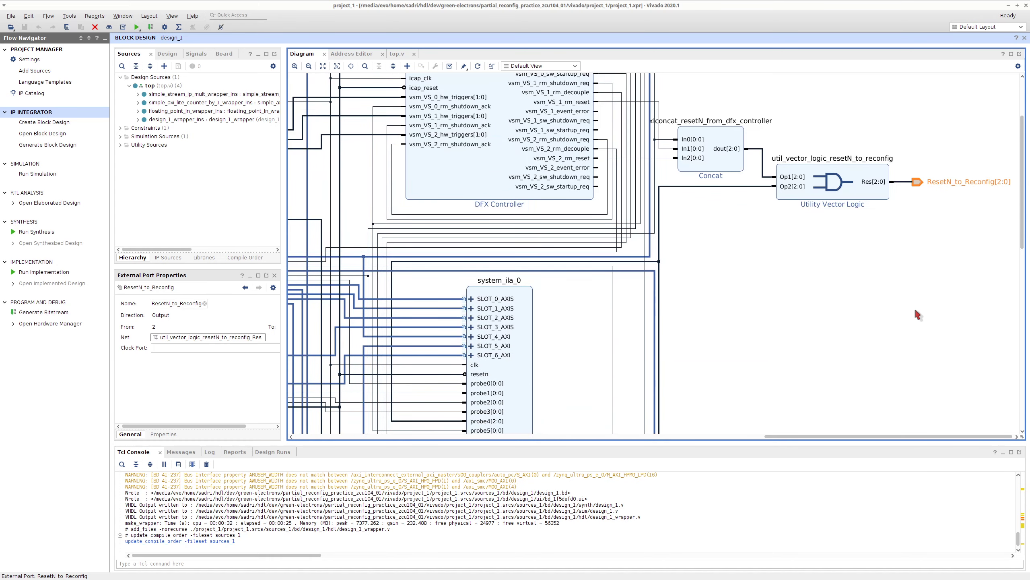
{"action": "scroll", "coordinate": [914, 307], "scroll_direction": "up", "scroll_amount": 3}
- Review dfx_controller_0 and its outputs once more alongside the overall layout of the block design
{"action": "left_click", "coordinate": [477, 144]}
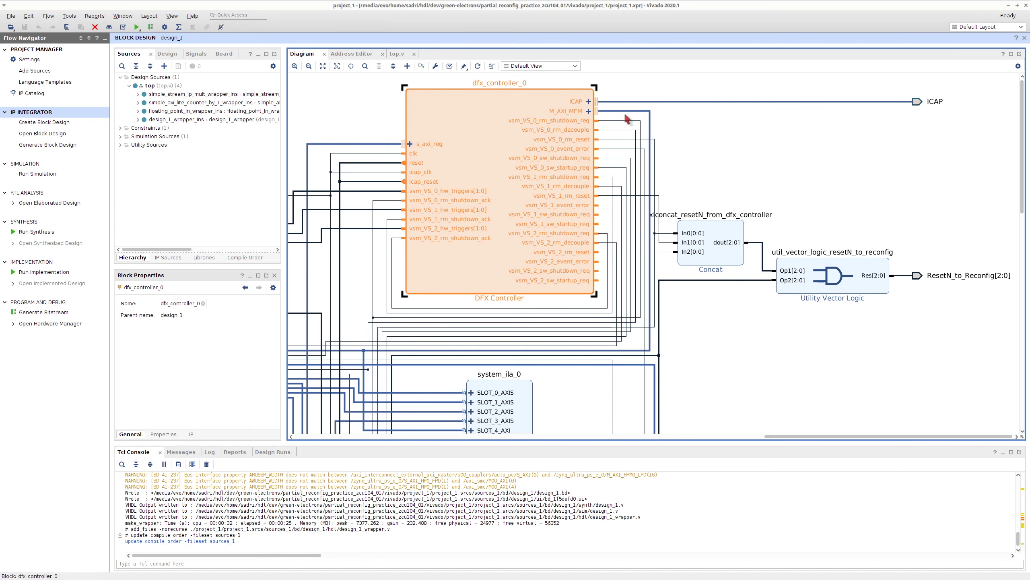
{"action": "left_click", "coordinate": [702, 122]}
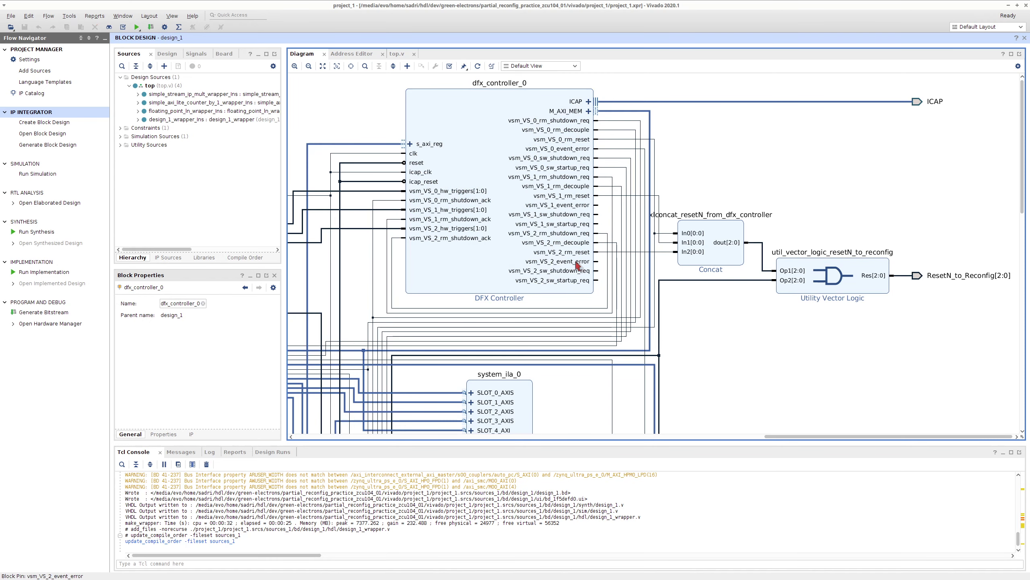
{"action": "scroll", "coordinate": [576, 265], "scroll_direction": "down", "scroll_amount": 5}
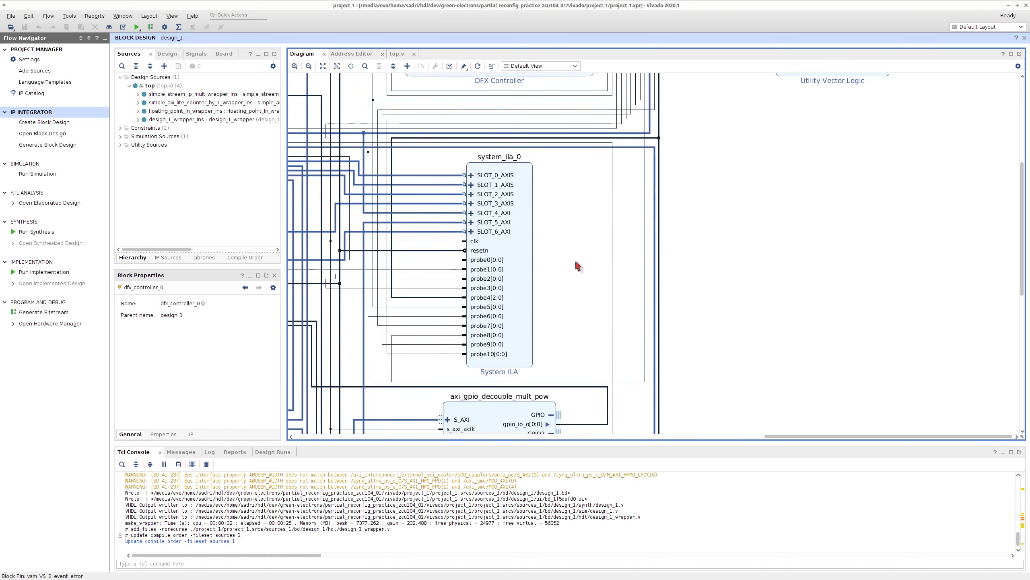
{"action": "scroll", "coordinate": [575, 258], "scroll_direction": "up", "scroll_amount": 5}
{"action": "scroll", "coordinate": [575, 258], "scroll_direction": "down", "scroll_amount": 12}
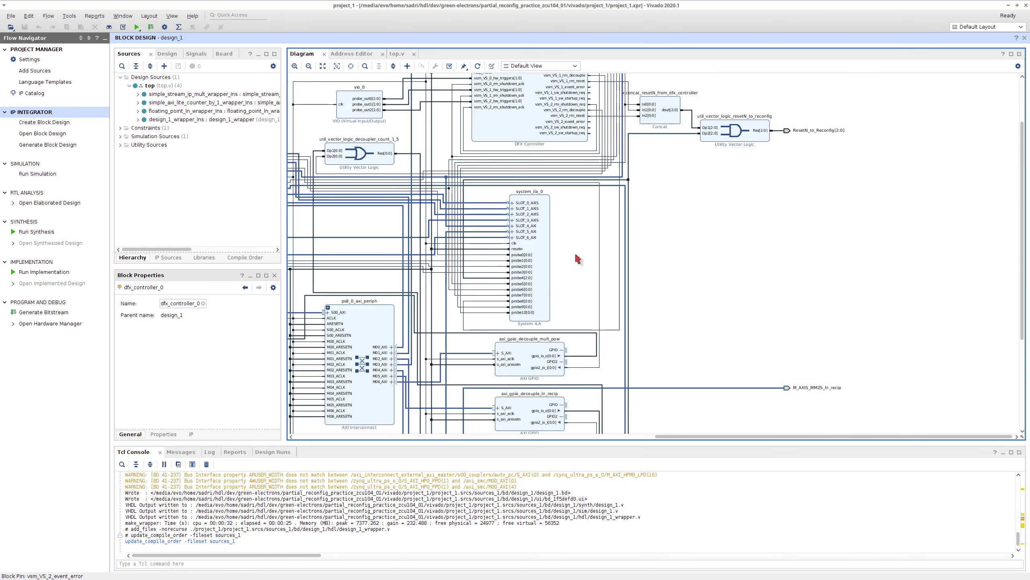
{"action": "scroll", "coordinate": [575, 258], "scroll_direction": "up", "scroll_amount": 2}
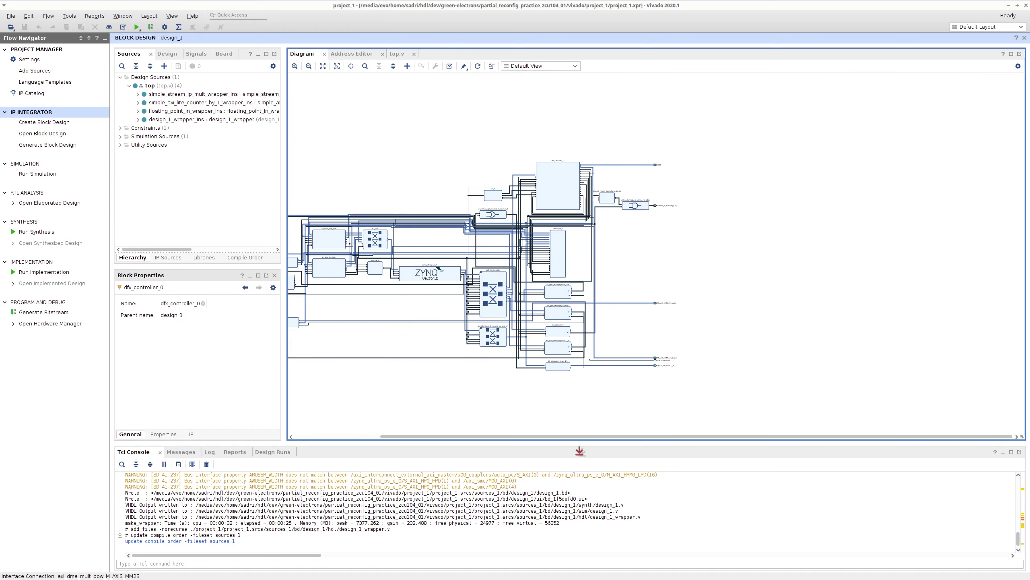
- Open the top.v source and review the design_1_wrapper_Ins instantiation and its port connections
{"action": "left_click_drag", "start_coordinate": [566, 437], "coordinate": [472, 437]}
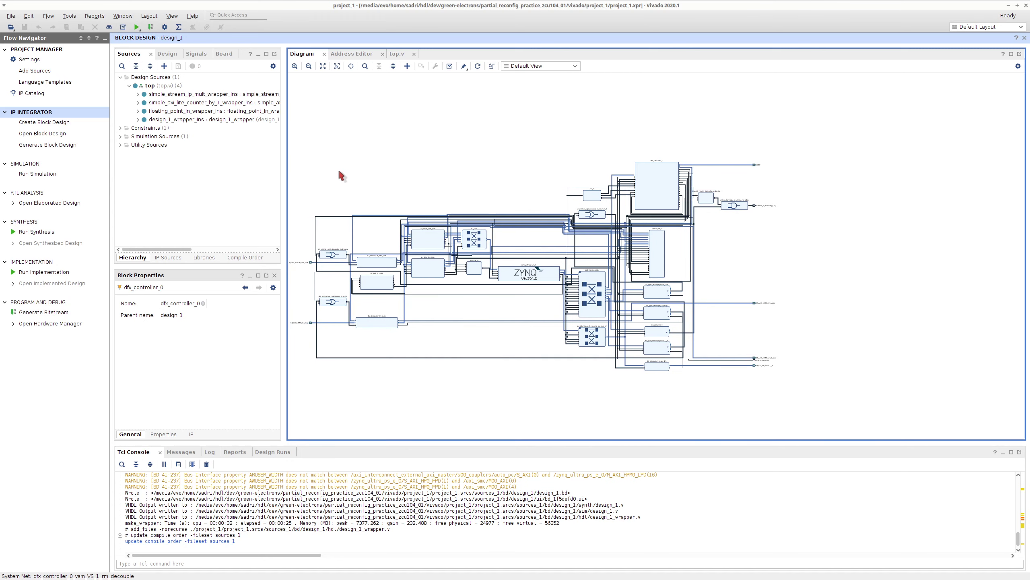
{"action": "left_click", "coordinate": [397, 54]}
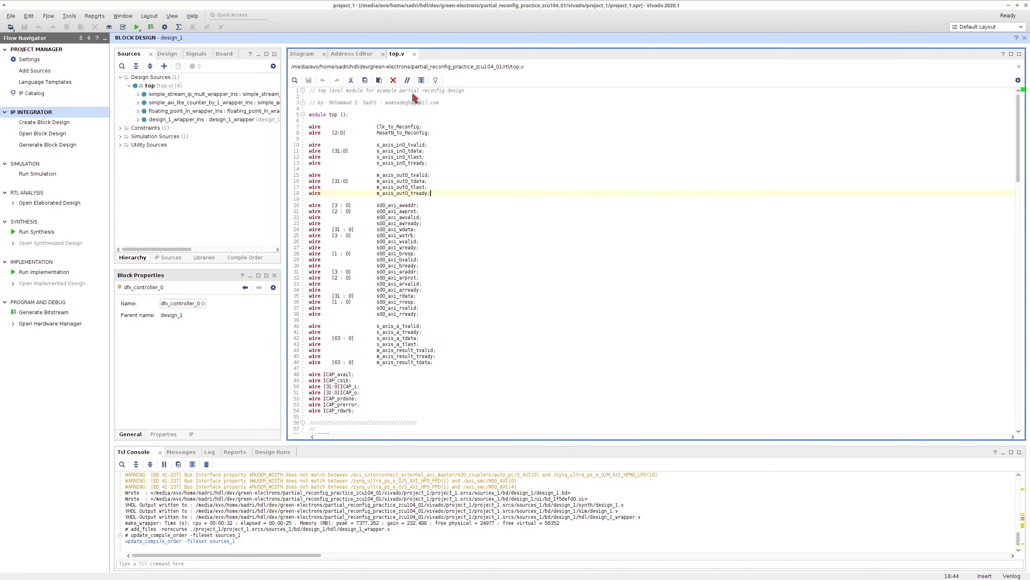
{"action": "scroll", "coordinate": [649, 235], "scroll_direction": "down", "scroll_amount": 20}
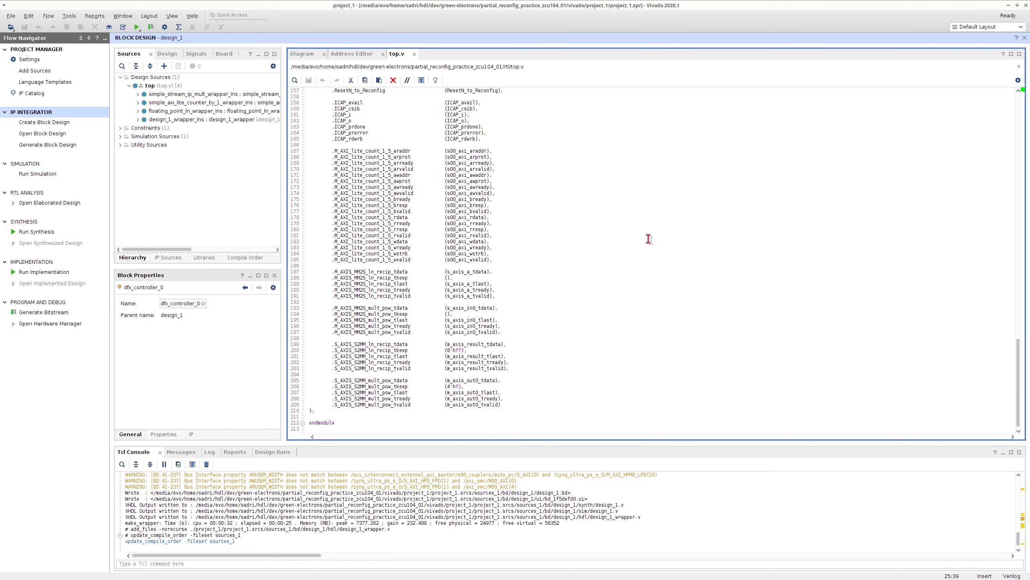
{"action": "scroll", "coordinate": [649, 238], "scroll_direction": "up", "scroll_amount": 3}
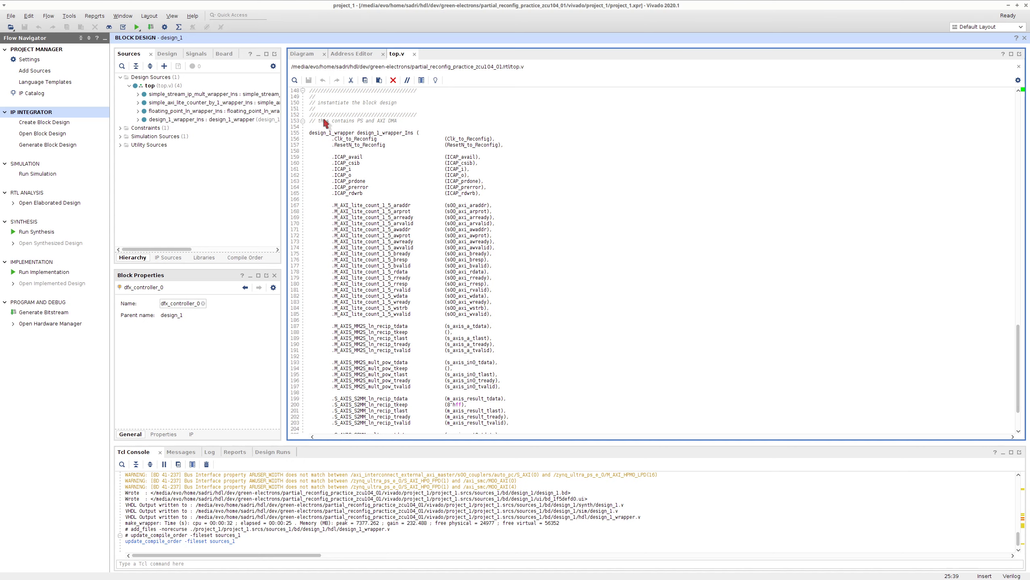
{"action": "left_click", "coordinate": [310, 127]}
{"action": "scroll", "coordinate": [384, 185], "scroll_direction": "down", "scroll_amount": 3}
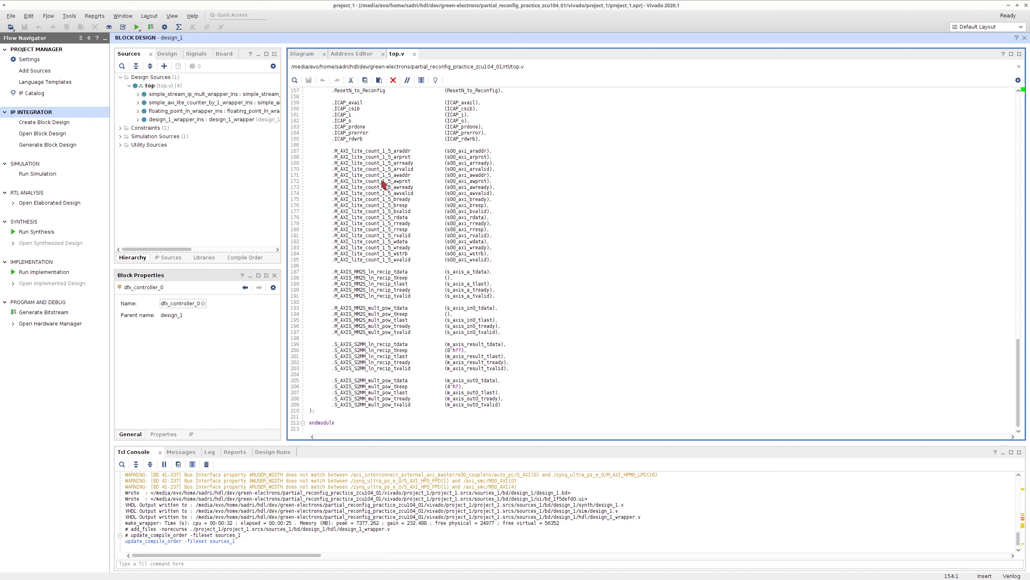
{"action": "scroll", "coordinate": [384, 185], "scroll_direction": "up", "scroll_amount": 11}
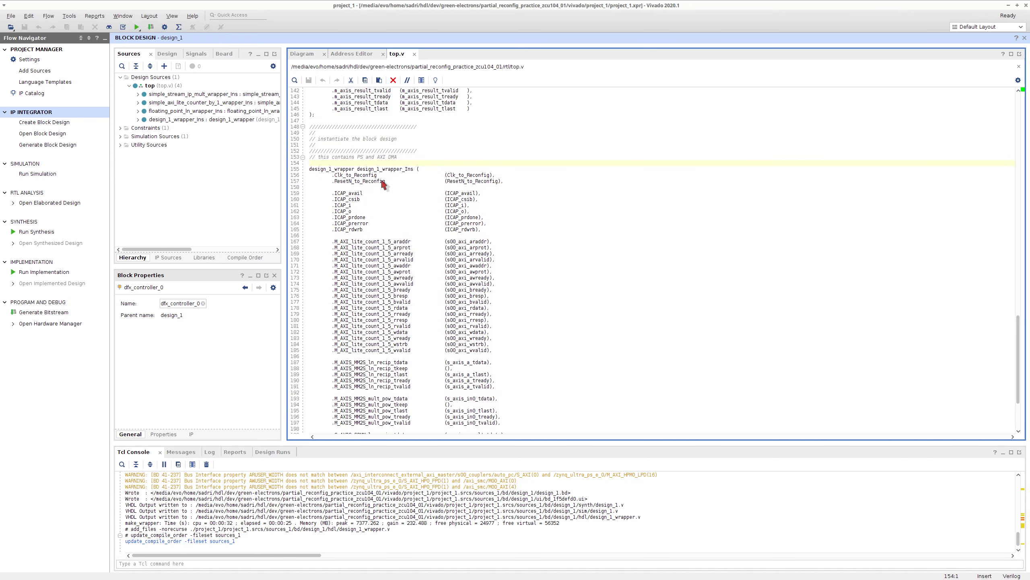
- Review the floating_point_ln_wrapper, simple_axi_lite_counter_by_1_wrapper and simple_stream_ip_mult_wrapper instantiations in top.v, highlighting each module name
{"action": "scroll", "coordinate": [384, 185], "scroll_direction": "up", "scroll_amount": 7}
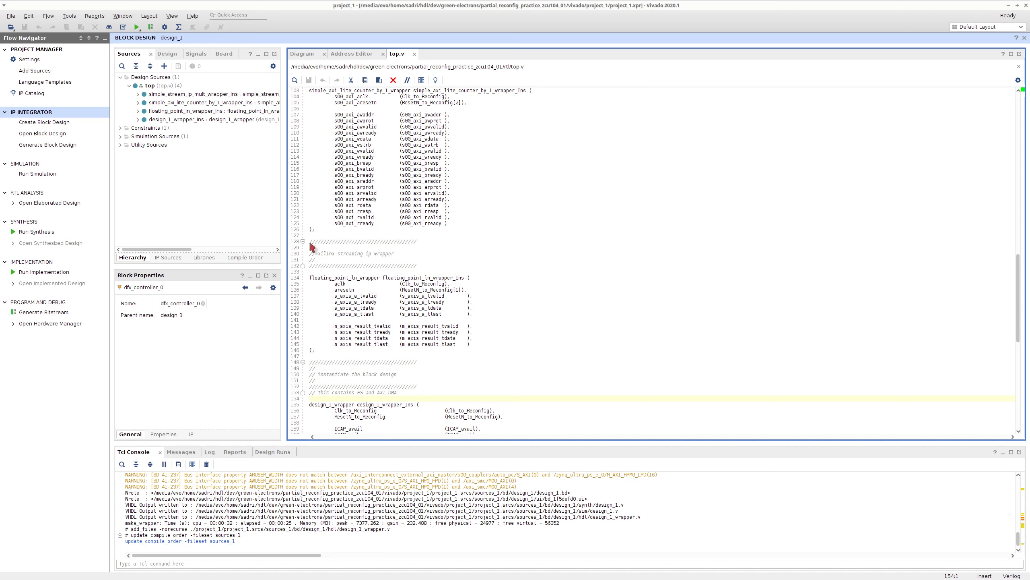
{"action": "double_click", "coordinate": [329, 278]}
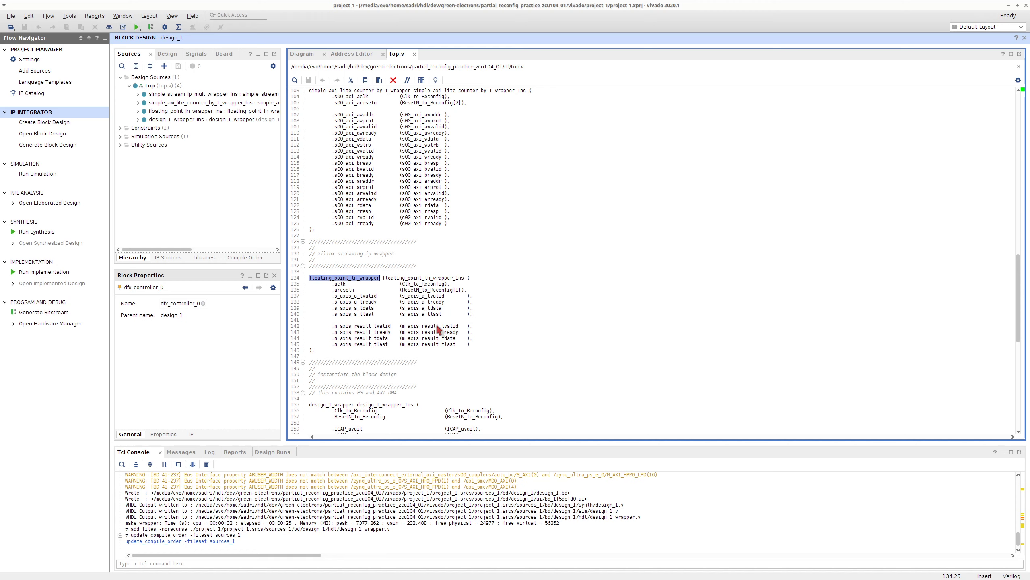
{"action": "scroll", "coordinate": [440, 329], "scroll_direction": "up", "scroll_amount": 7}
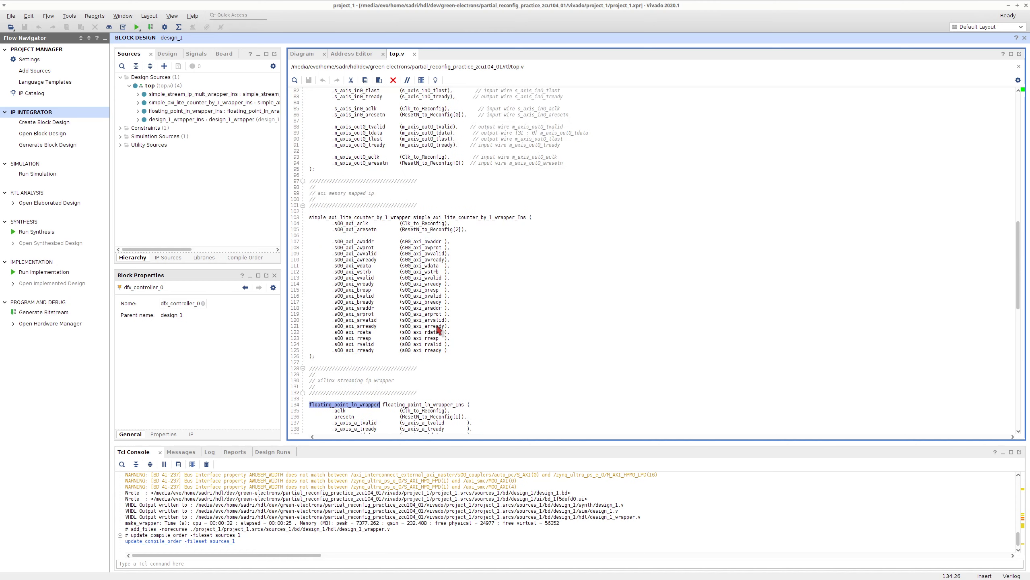
{"action": "double_click", "coordinate": [359, 218]}
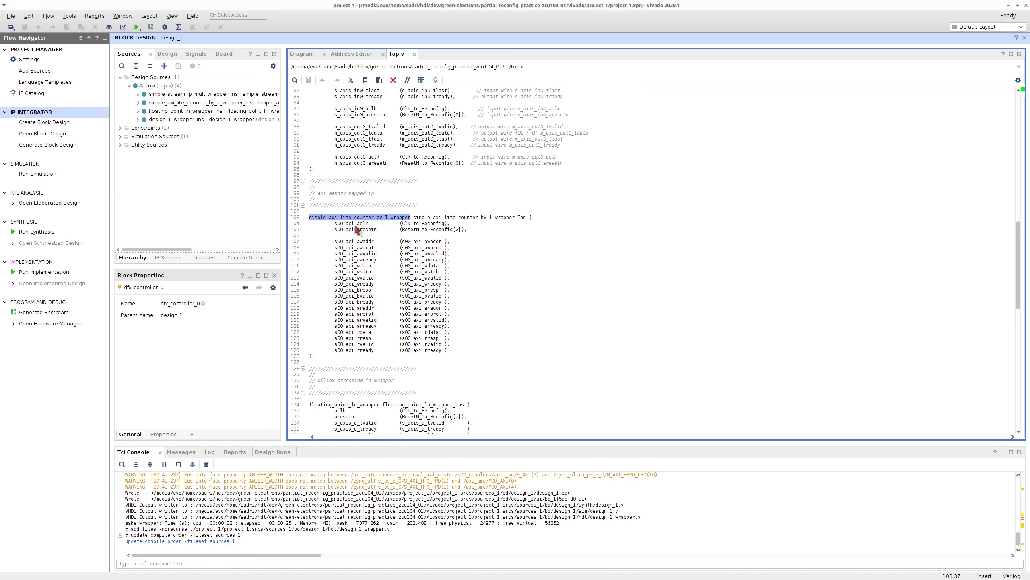
{"action": "scroll", "coordinate": [356, 229], "scroll_direction": "up", "scroll_amount": 10}
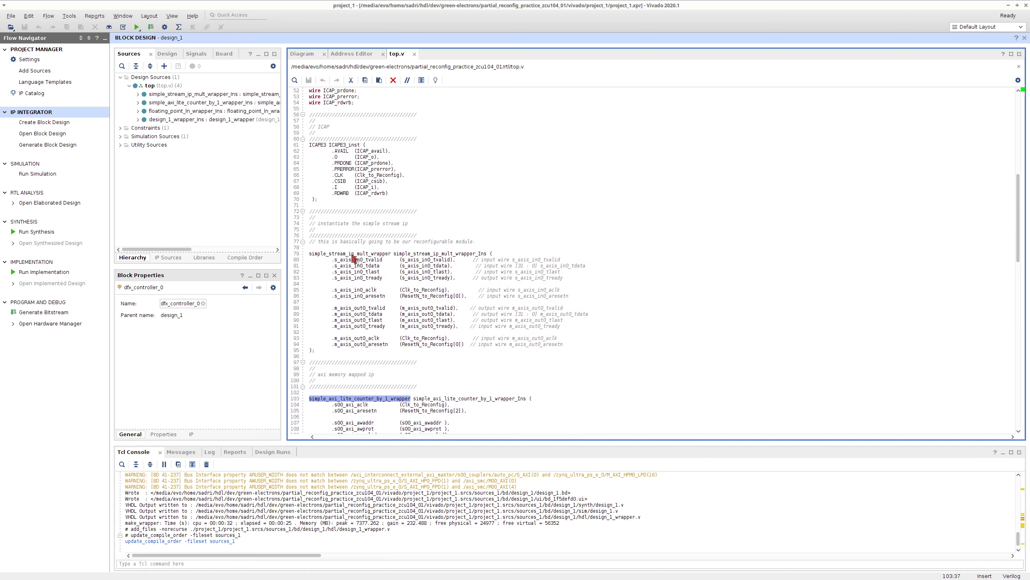
{"action": "double_click", "coordinate": [353, 254]}
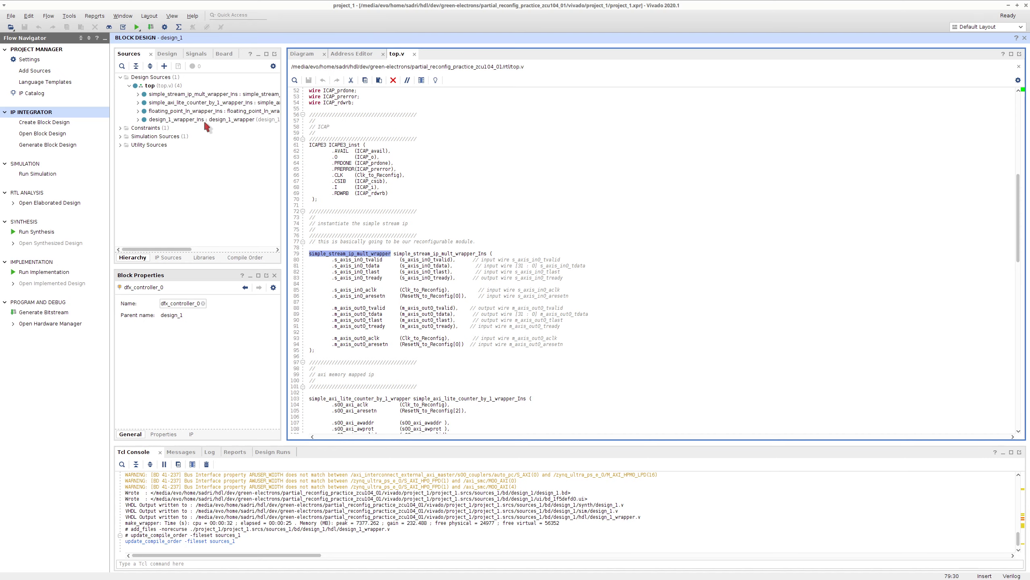
- Open simple_stream_ip_mult_wrapper.v from the design hierarchy and examine its module ports and the simple_stream_ip_mult_0 instance
{"action": "double_click", "coordinate": [199, 94]}
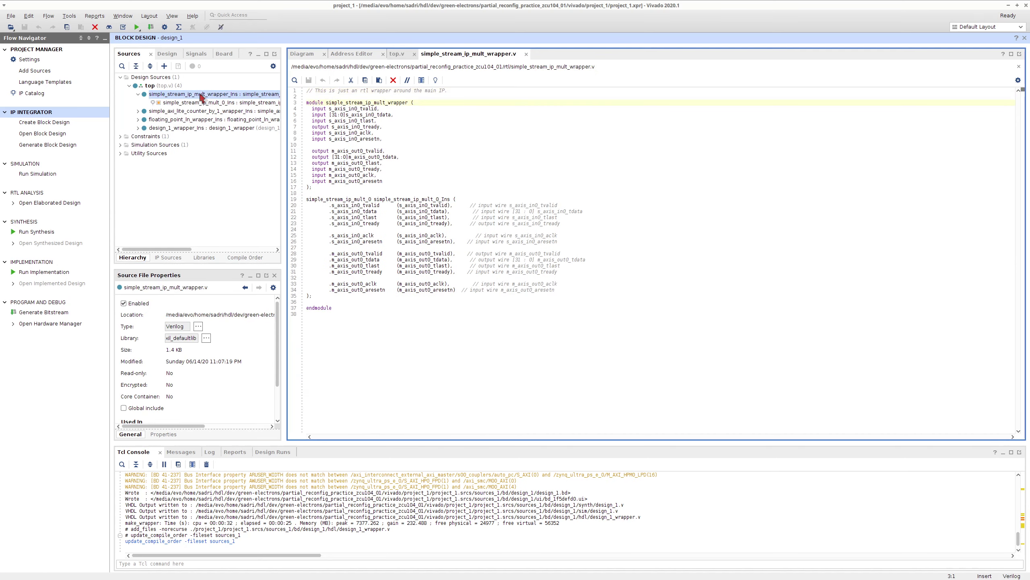
{"action": "left_click", "coordinate": [460, 169]}
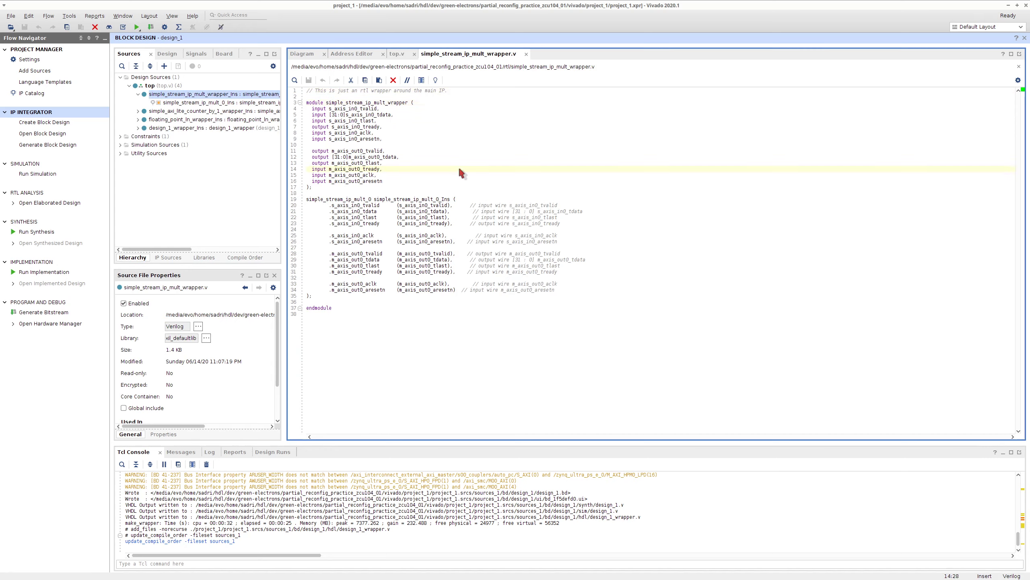
{"action": "double_click", "coordinate": [384, 103]}
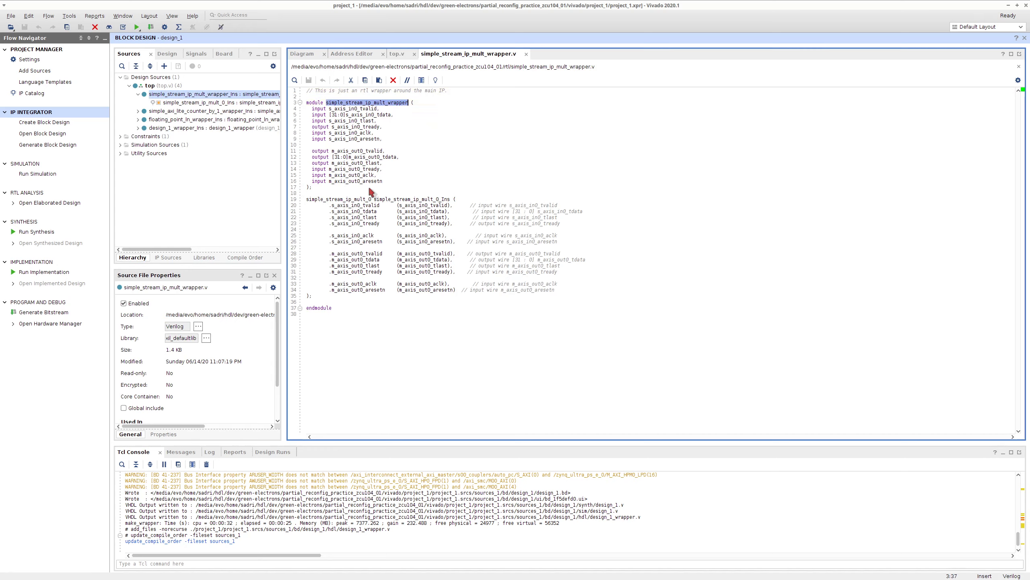
{"action": "left_click", "coordinate": [357, 193]}
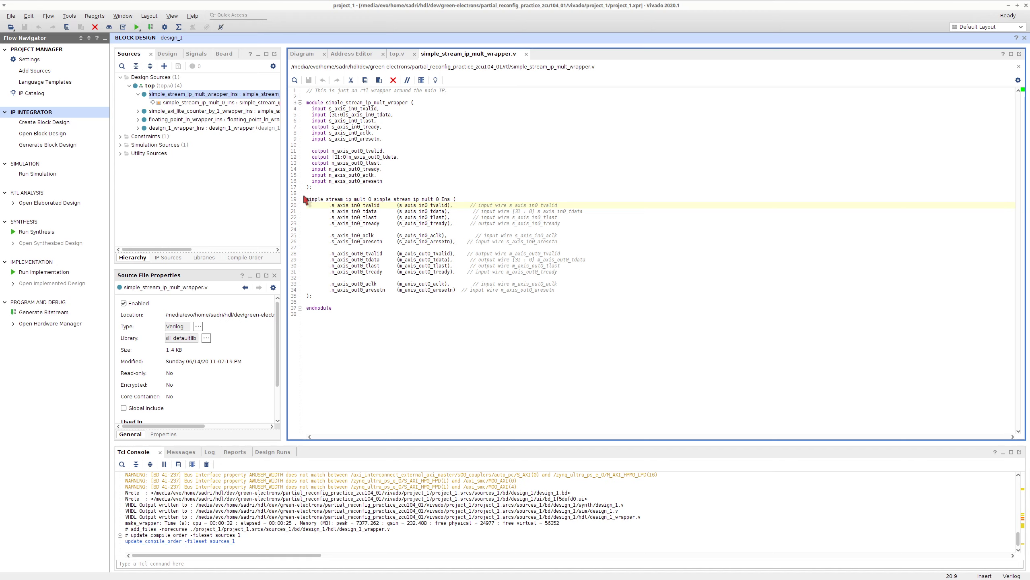
- Switch to the file manager and look through the project's ip folder, including its simple-axi-lite-counter subfolder entry
{"action": "key", "text": "alt+Tab"}
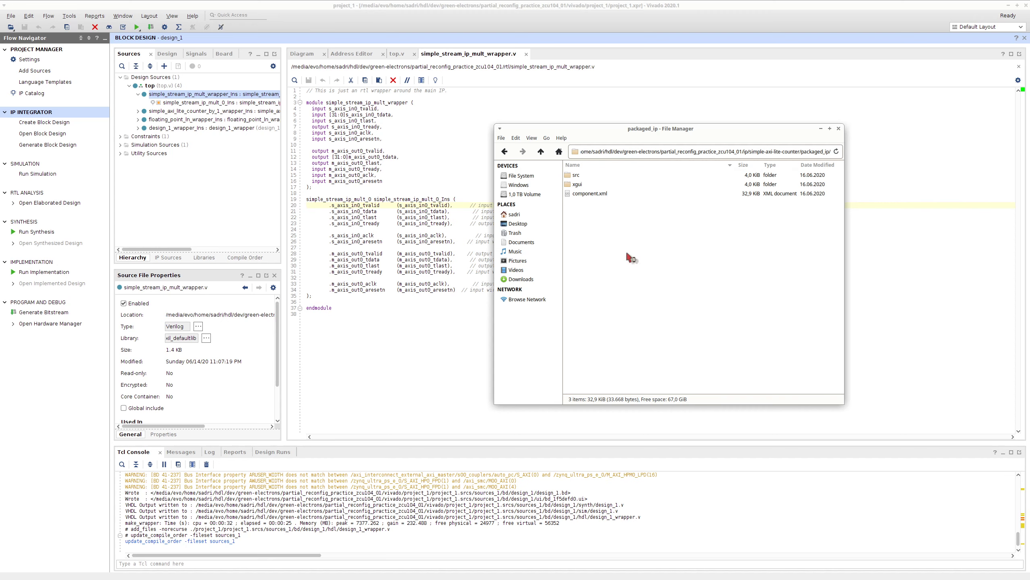
{"action": "left_click", "coordinate": [541, 151]}
{"action": "left_click", "coordinate": [540, 151]}
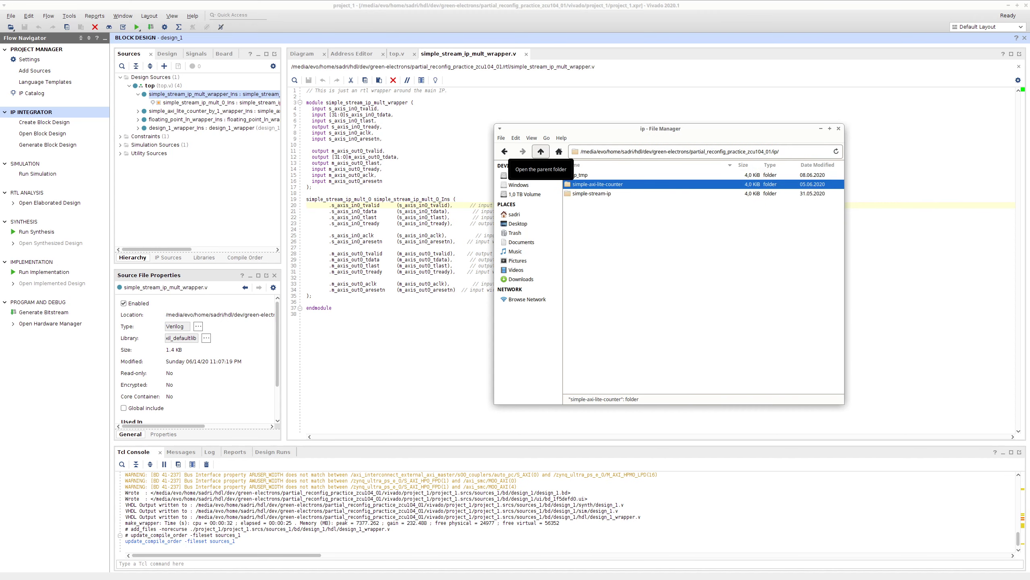
{"action": "left_click", "coordinate": [540, 151]}
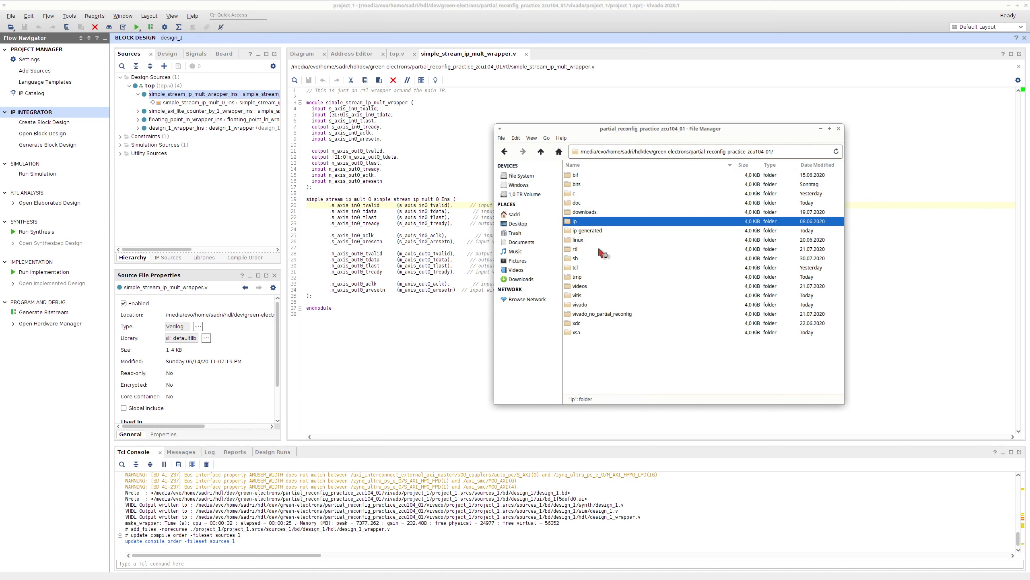
{"action": "double_click", "coordinate": [601, 223]}
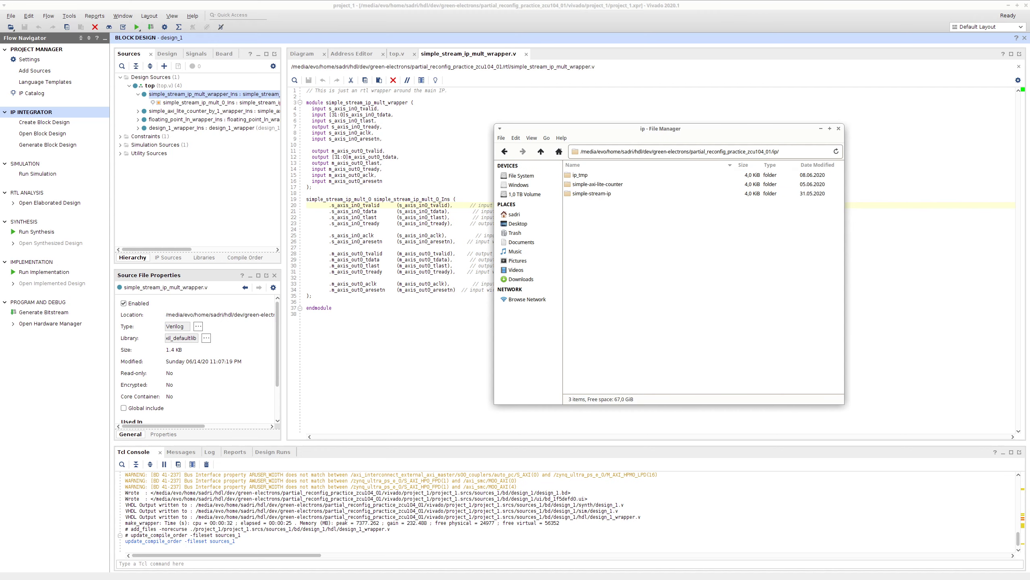
{"action": "left_click", "coordinate": [593, 185]}
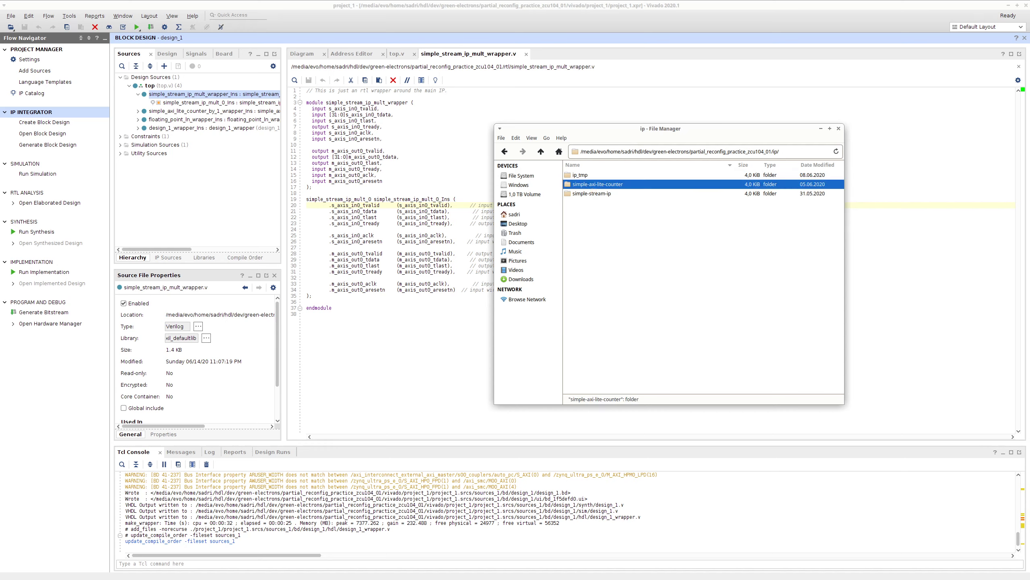
{"action": "left_click", "coordinate": [589, 229]}
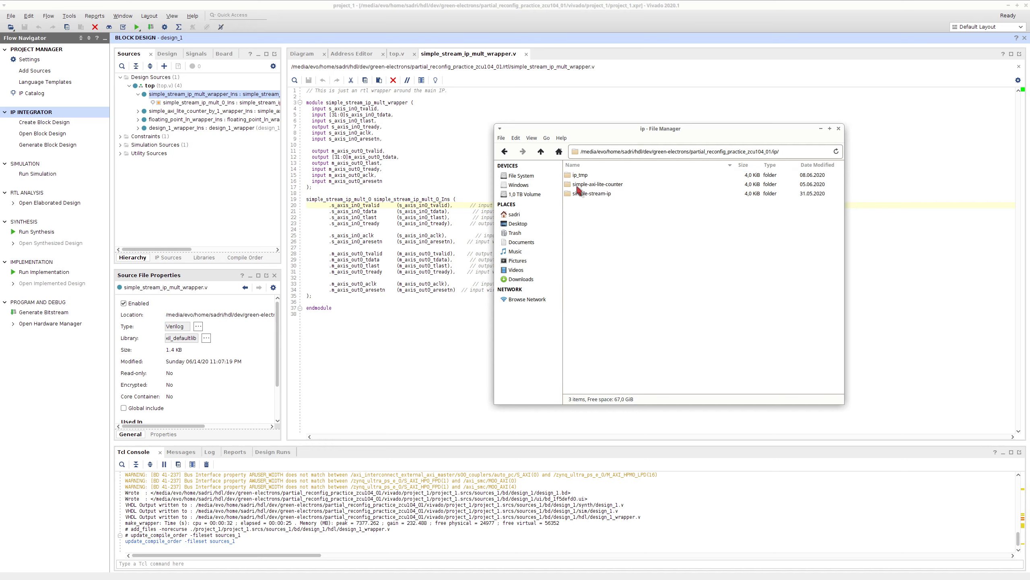
- Compare the contents of the project's ip_generated and ip folders, finishing in ip_generated
{"action": "left_click", "coordinate": [541, 151]}
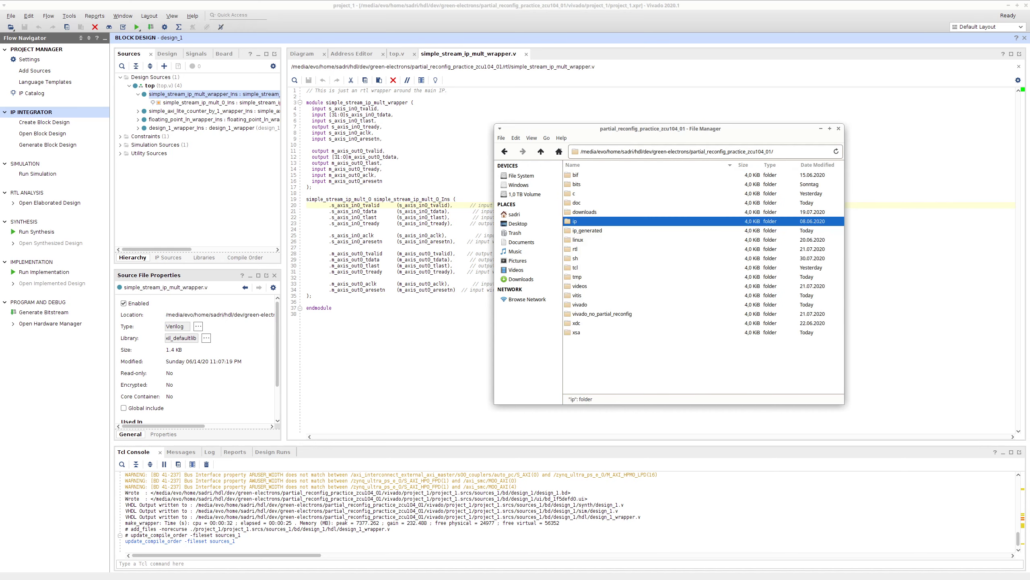
{"action": "double_click", "coordinate": [594, 234]}
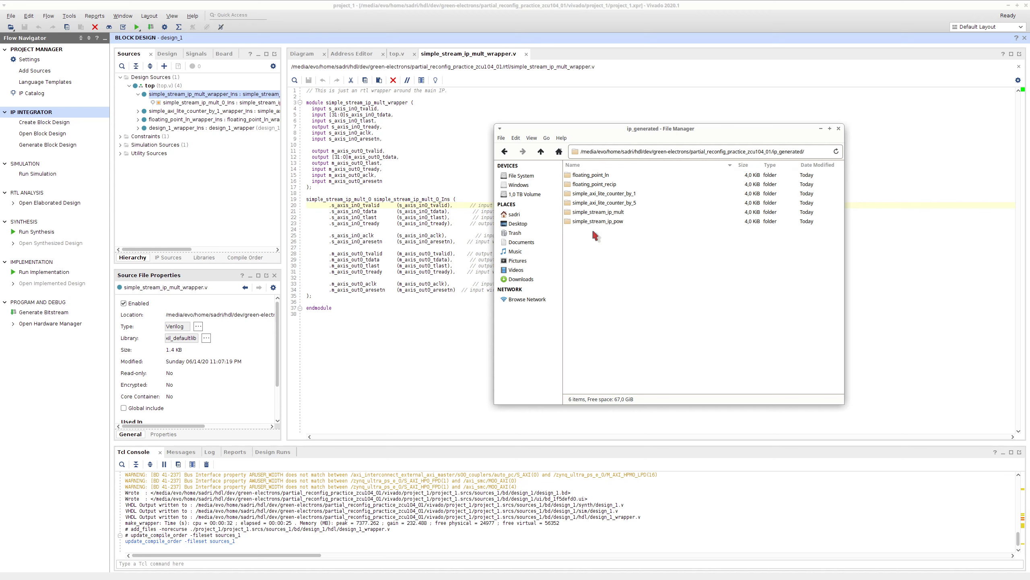
{"action": "left_click", "coordinate": [541, 152]}
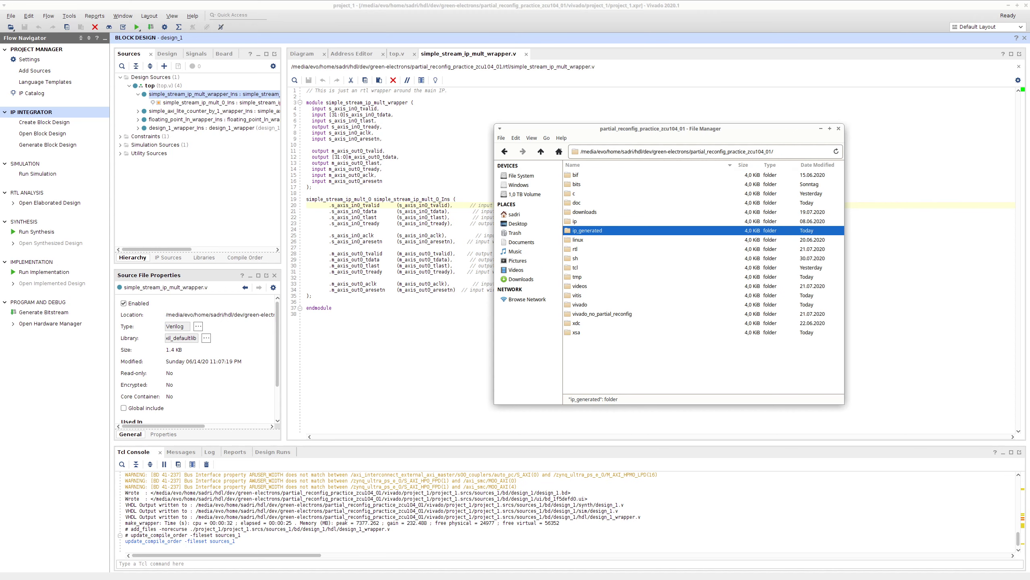
{"action": "double_click", "coordinate": [612, 223]}
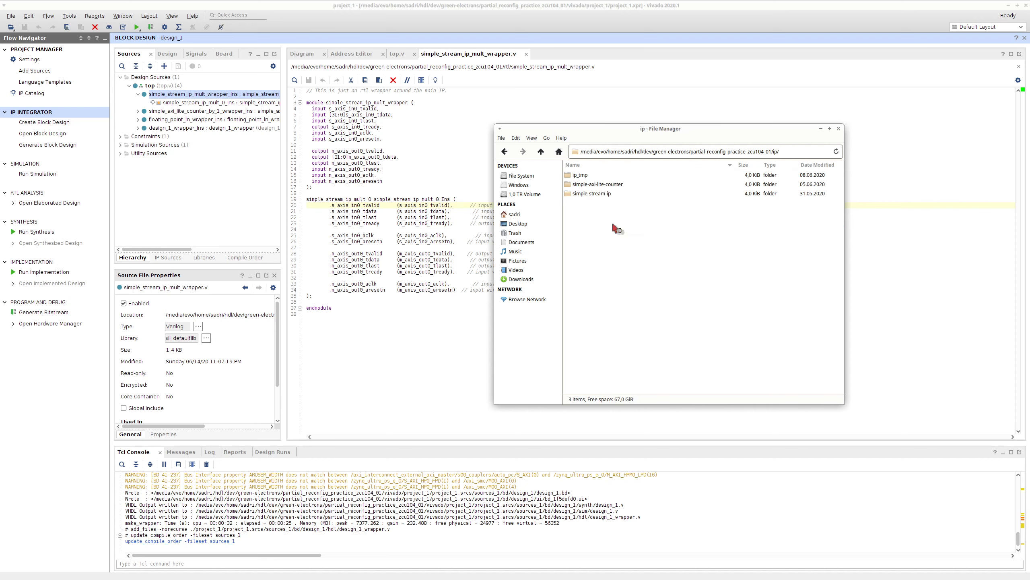
{"action": "left_click", "coordinate": [541, 152]}
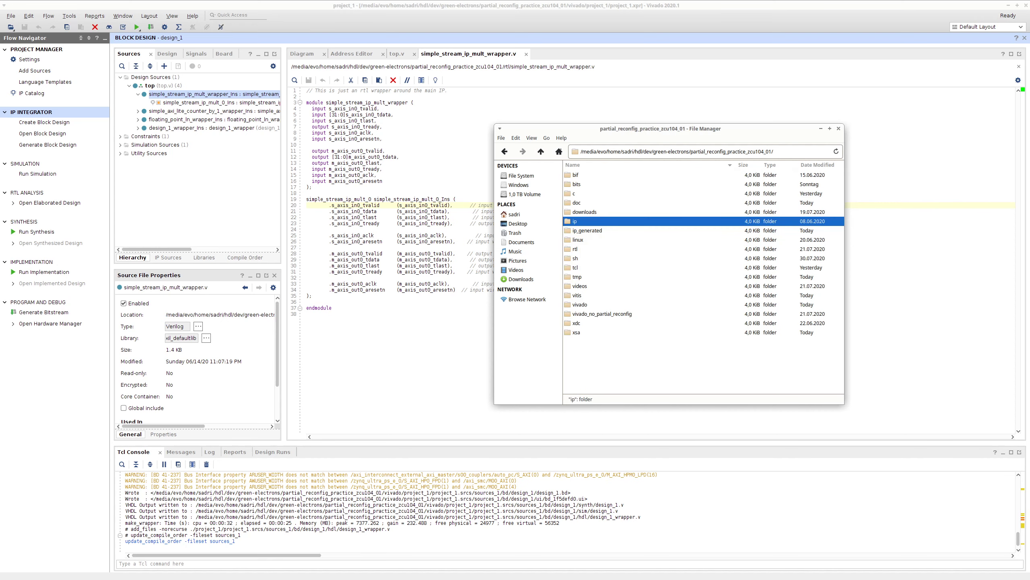
{"action": "left_click", "coordinate": [598, 230]}
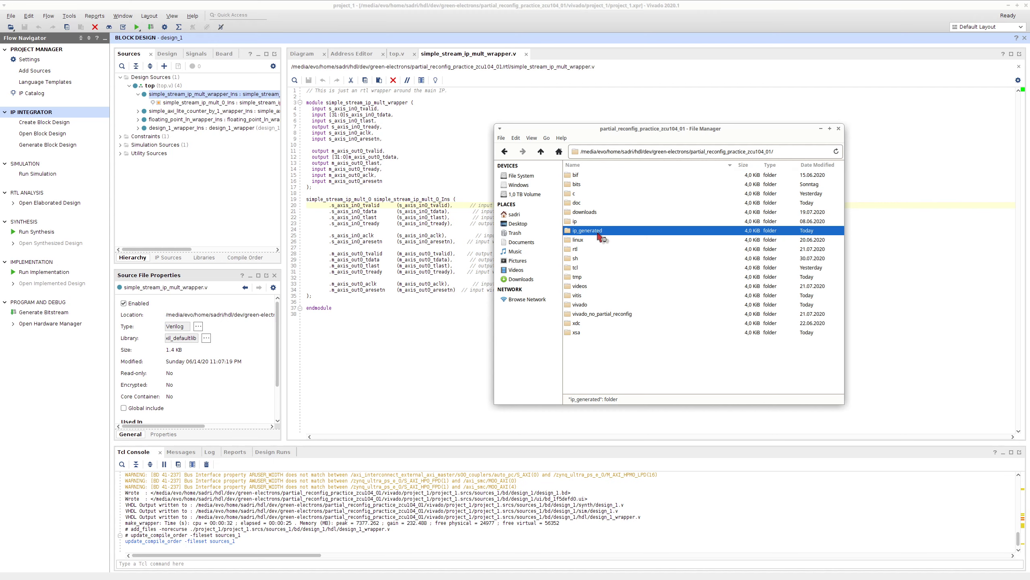
{"action": "double_click", "coordinate": [599, 234]}
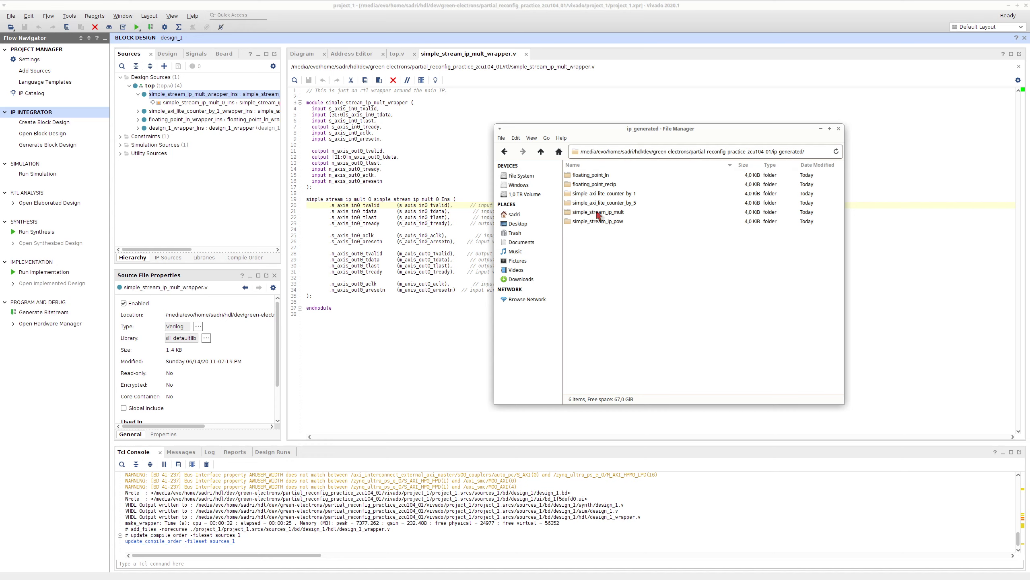
- Inspect the generated .xci files in the floating_point_ln, floating_point_recip and simple_axi_lite_counter_by_1 folders, returning to ip_generated
{"action": "double_click", "coordinate": [596, 175]}
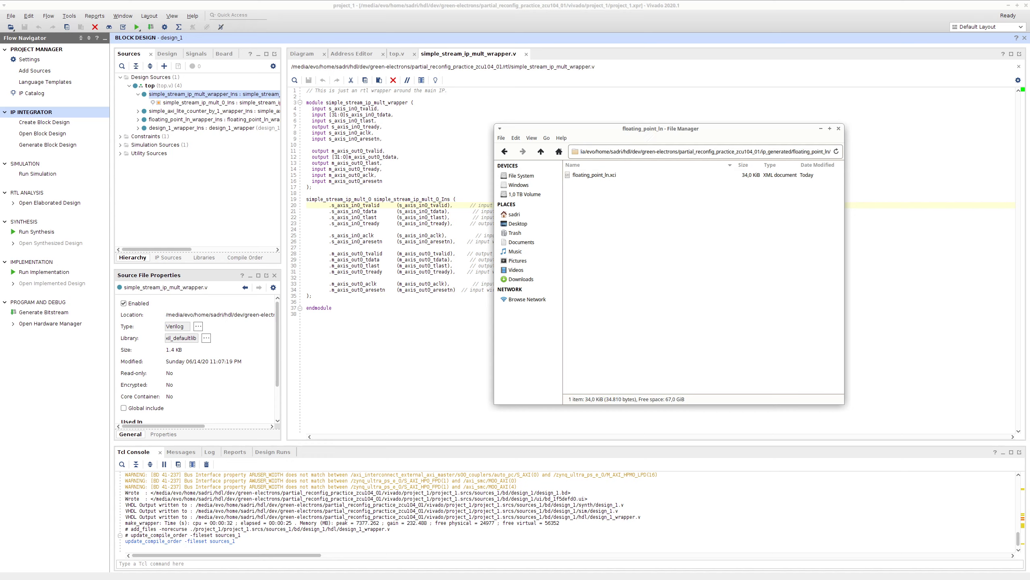
{"action": "left_click", "coordinate": [606, 177]}
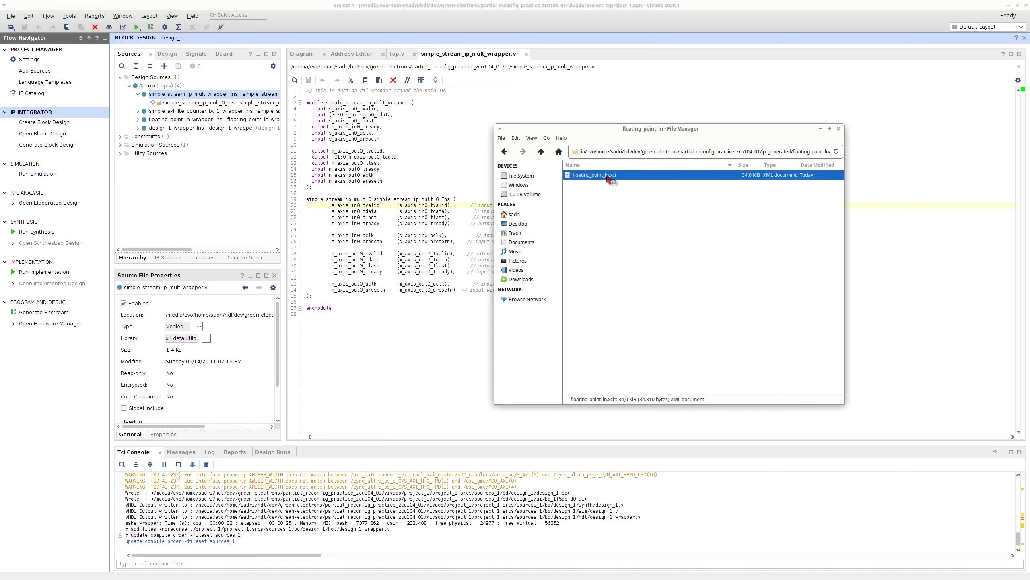
{"action": "left_click", "coordinate": [540, 152]}
{"action": "left_click", "coordinate": [586, 185]}
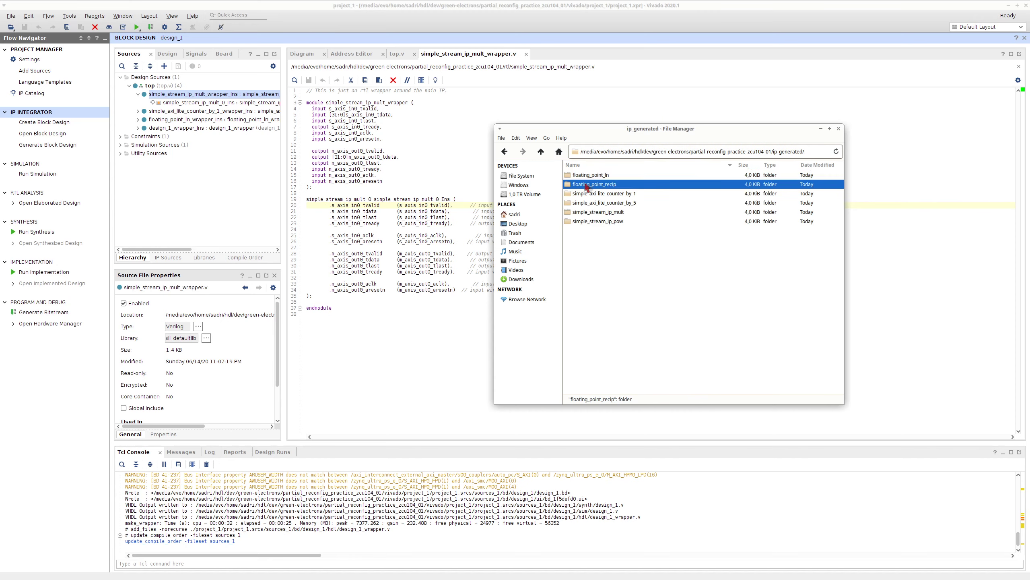
{"action": "double_click", "coordinate": [586, 184]}
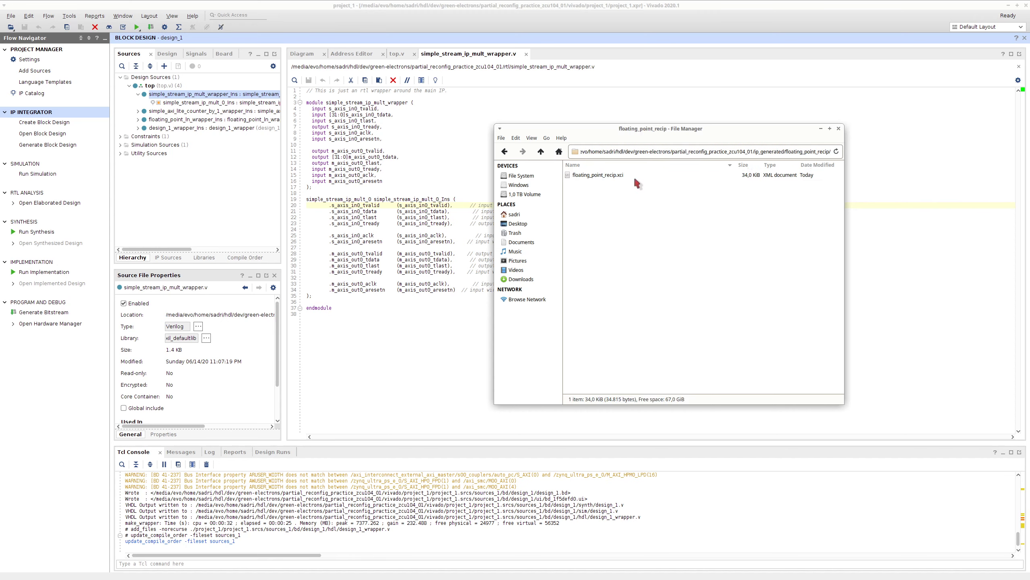
{"action": "left_click", "coordinate": [540, 151]}
{"action": "left_click", "coordinate": [600, 203]}
{"action": "double_click", "coordinate": [600, 203]}
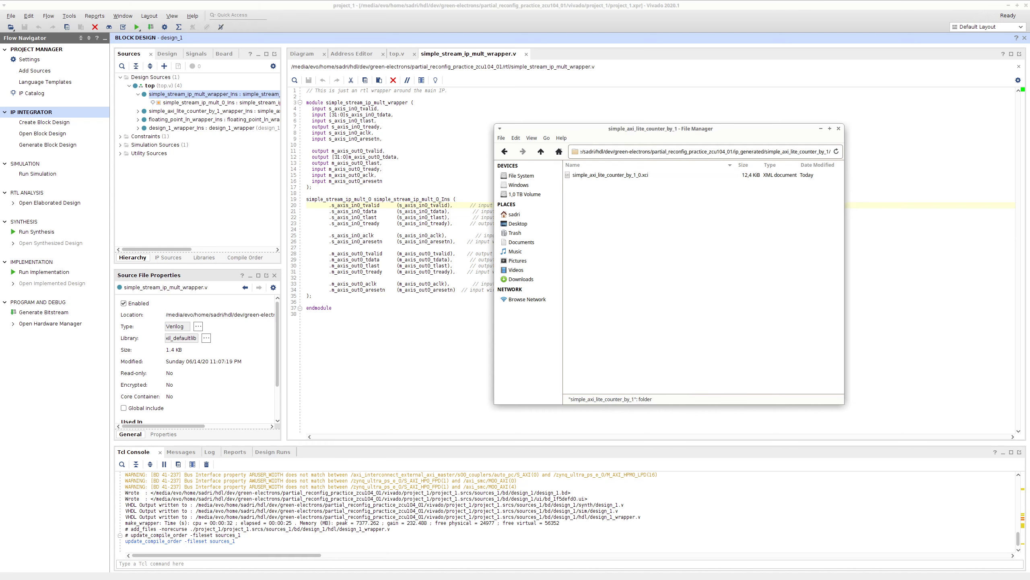
{"action": "left_click", "coordinate": [540, 152]}
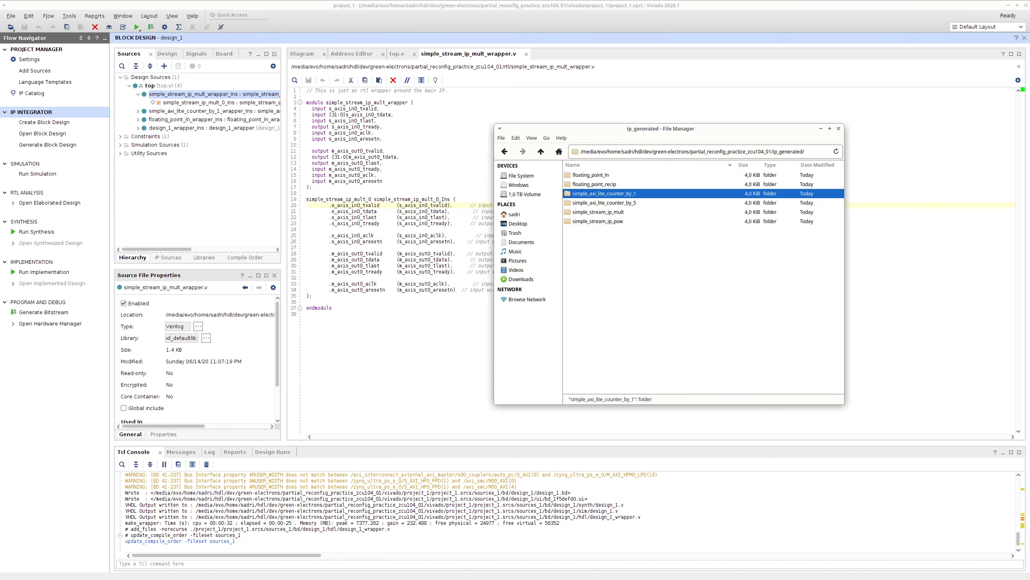
- Inspect the generated files in the simple_axi_lite_counter_by_5, simple_stream_ip_mult and simple_stream_ip_pow folders, and return to Vivado
{"action": "double_click", "coordinate": [591, 202]}
{"action": "left_click", "coordinate": [540, 152]}
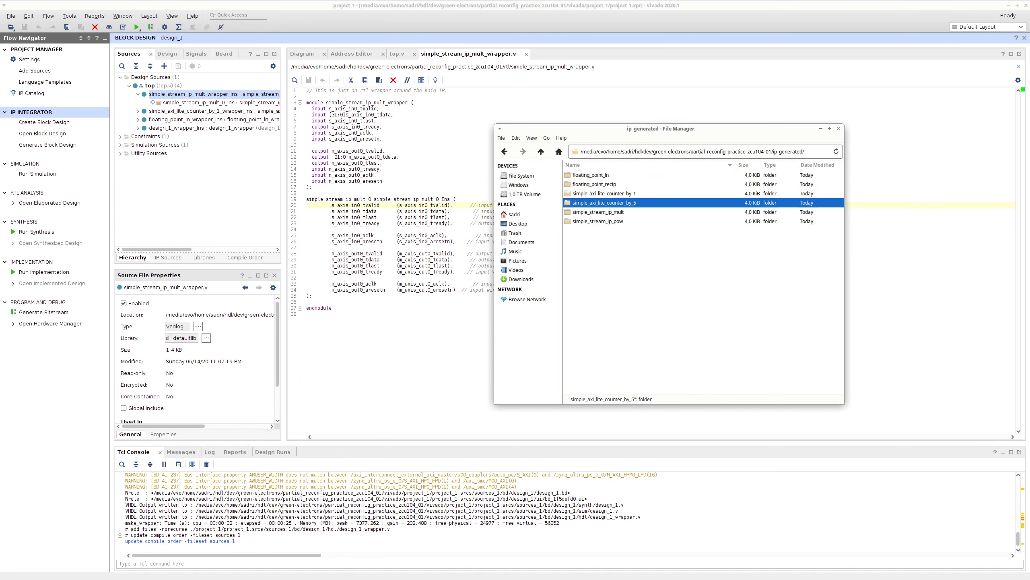
{"action": "double_click", "coordinate": [592, 211]}
{"action": "left_click", "coordinate": [541, 151]}
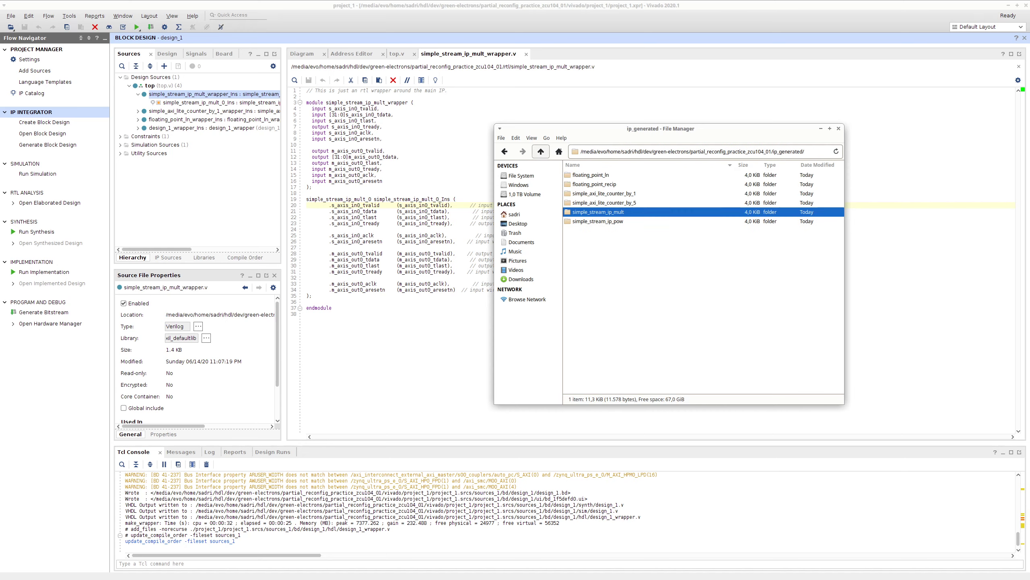
{"action": "double_click", "coordinate": [598, 222]}
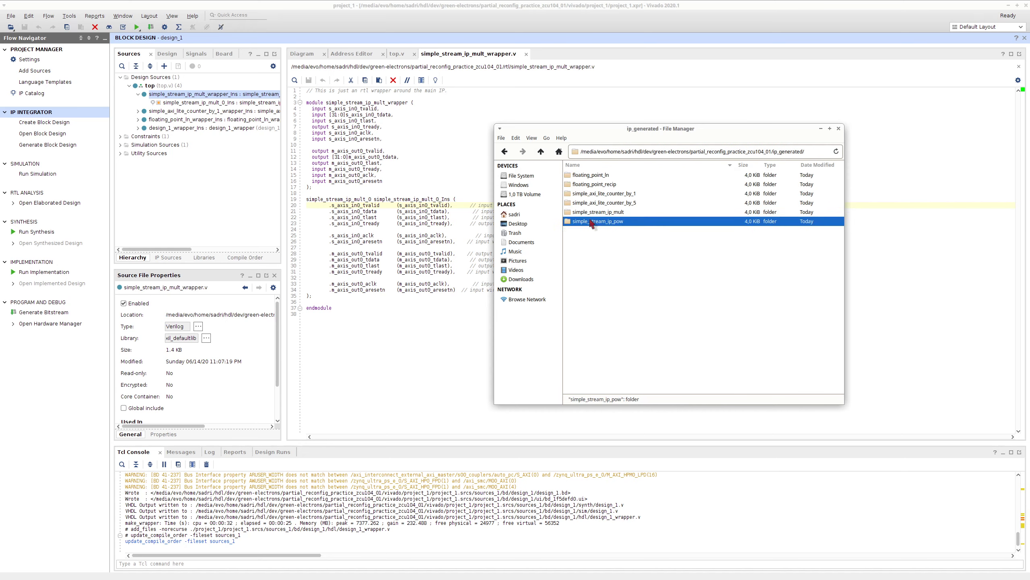
{"action": "left_click", "coordinate": [540, 152]}
{"action": "left_click", "coordinate": [401, 168]}
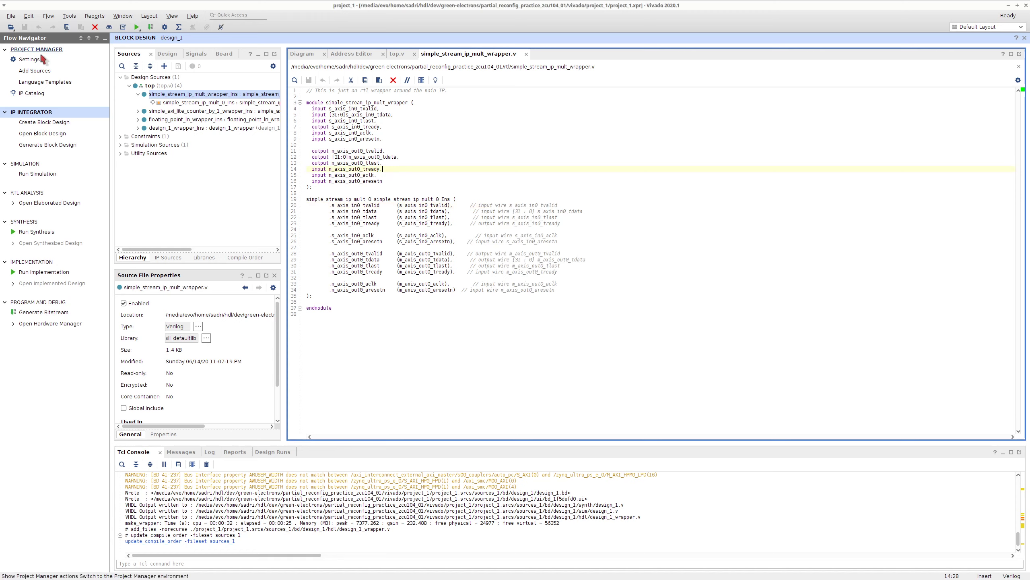
- Examine the full IP repository paths in the project settings, and close the settings without changing anything
{"action": "left_click", "coordinate": [35, 70]}
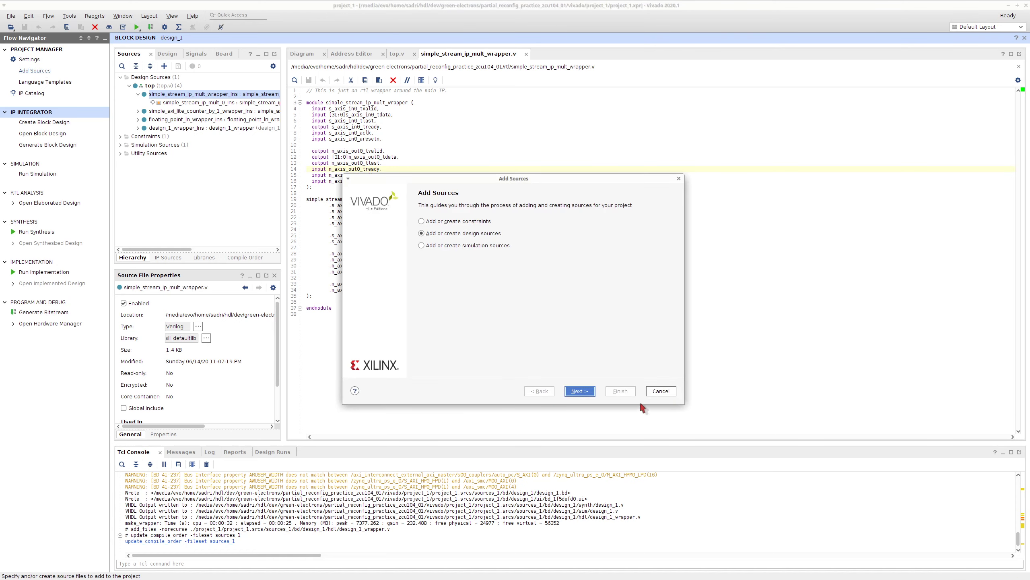
{"action": "left_click", "coordinate": [652, 391]}
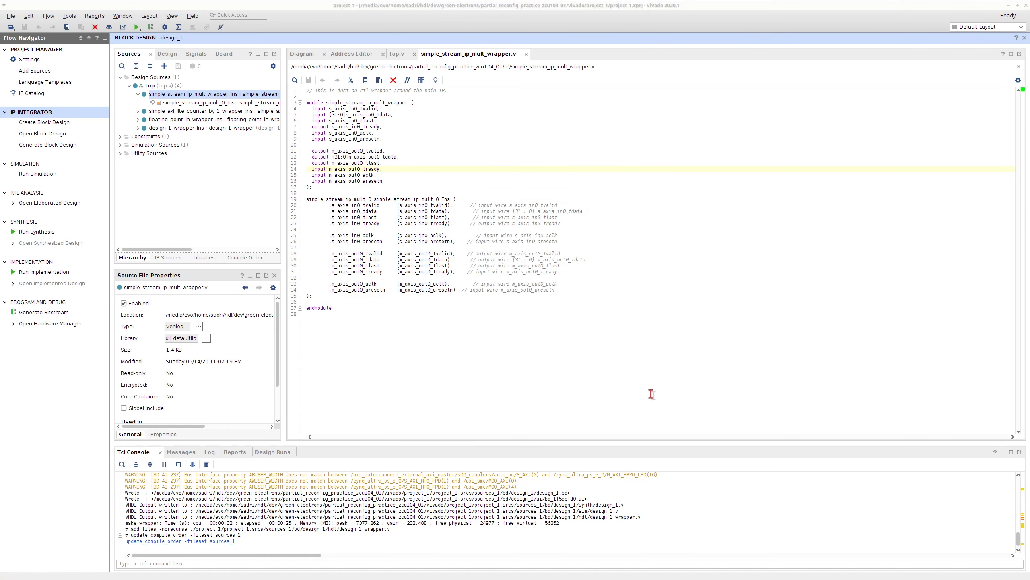
{"action": "left_click", "coordinate": [18, 63]}
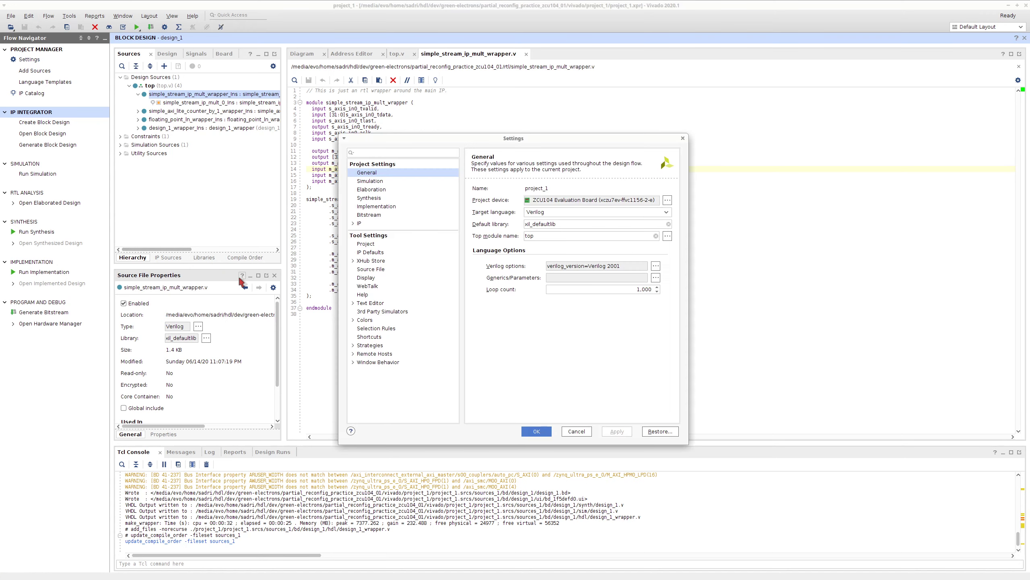
{"action": "left_click", "coordinate": [360, 224]}
{"action": "left_click", "coordinate": [353, 223]}
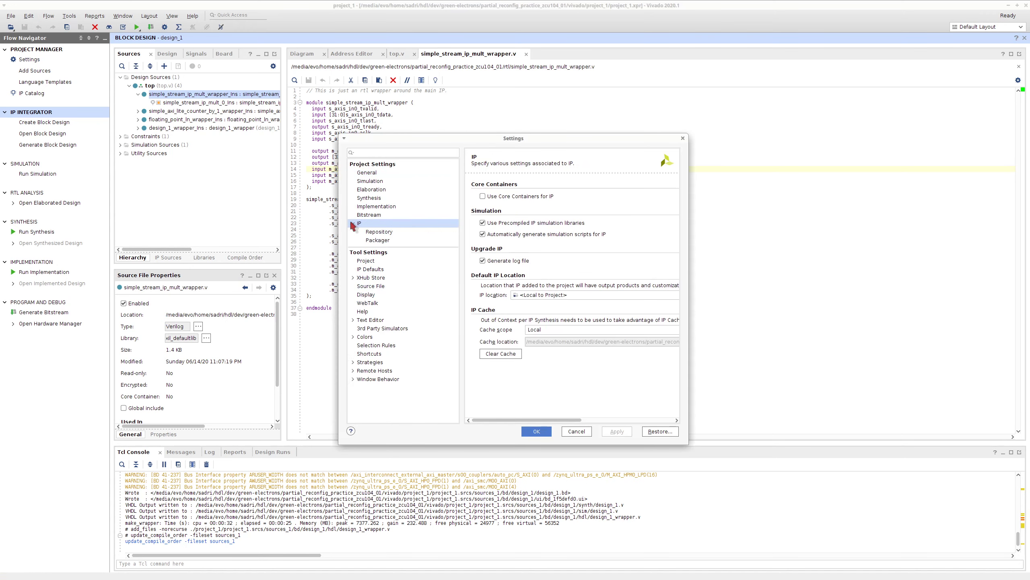
{"action": "left_click", "coordinate": [390, 233]}
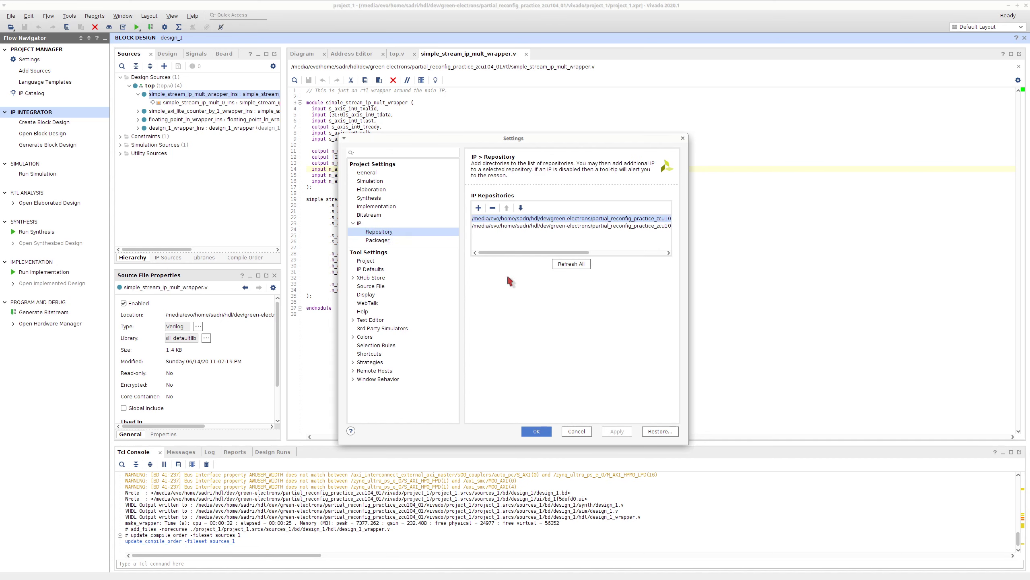
{"action": "left_click_drag", "start_coordinate": [586, 252], "coordinate": [667, 255]}
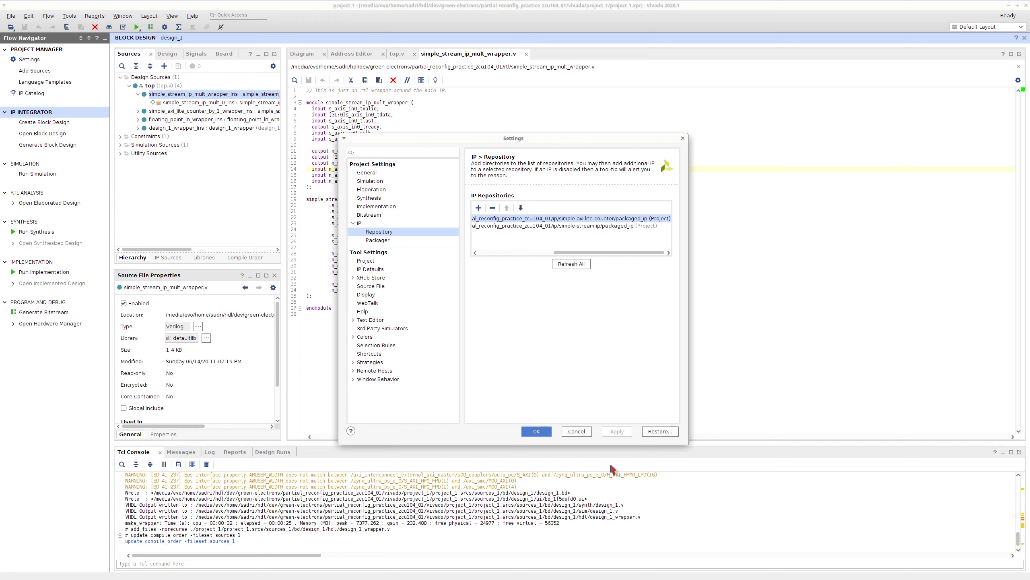
{"action": "left_click", "coordinate": [588, 430]}
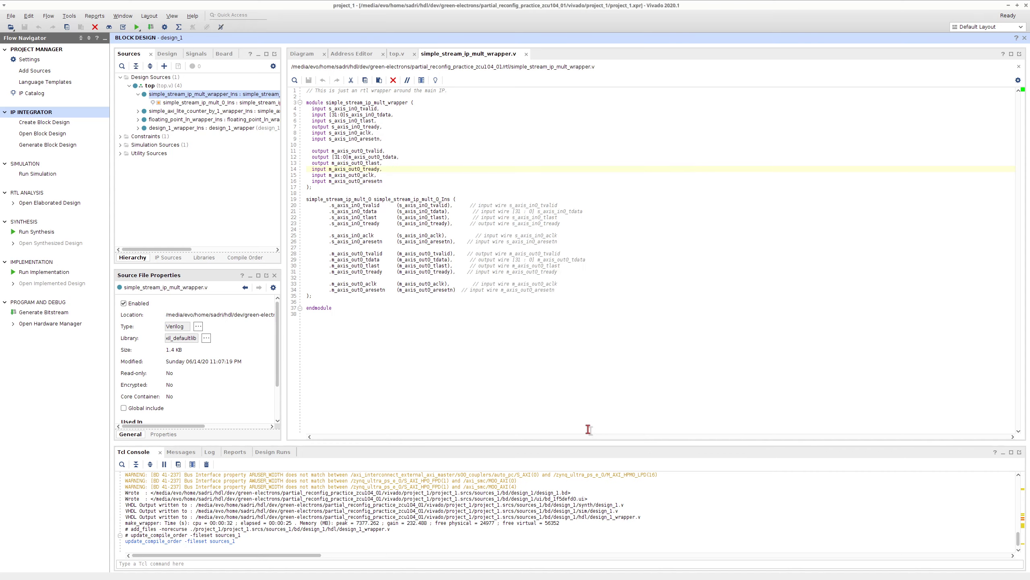
{"action": "left_click", "coordinate": [552, 290]}
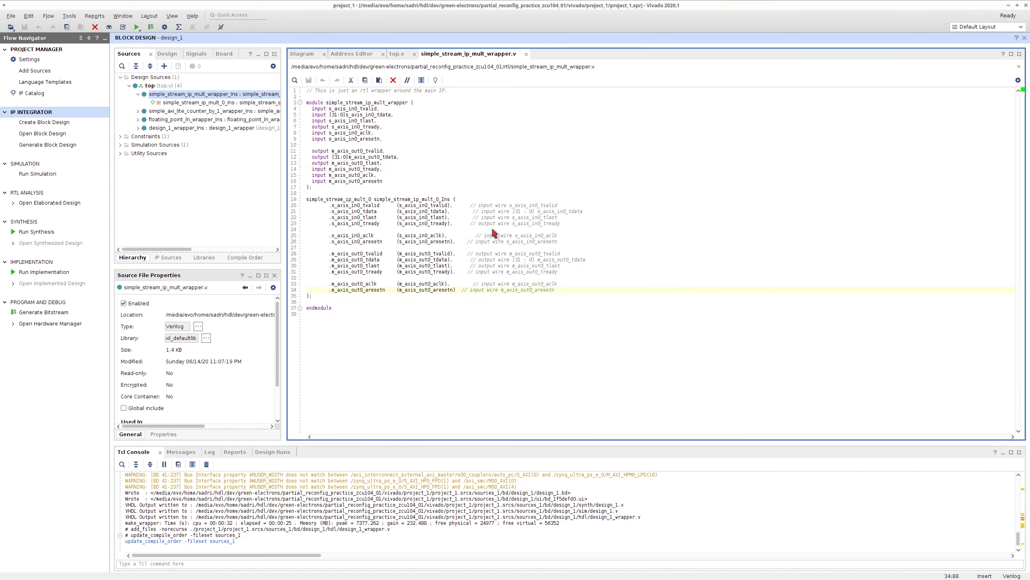
- Return to the block design diagram, run synthesis for the project and open the synthesized design
{"action": "left_click", "coordinate": [308, 54]}
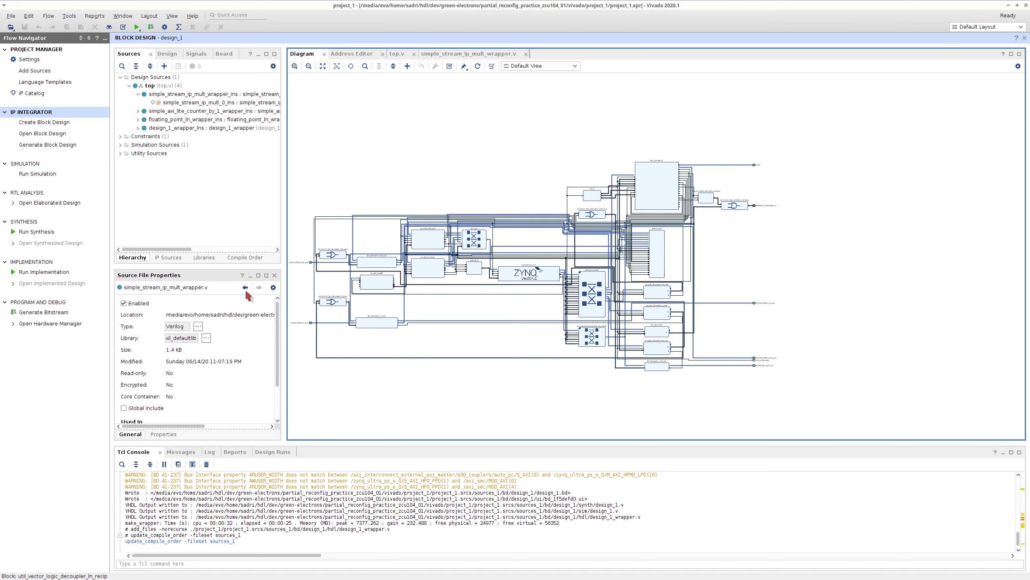
{"action": "left_click", "coordinate": [50, 238]}
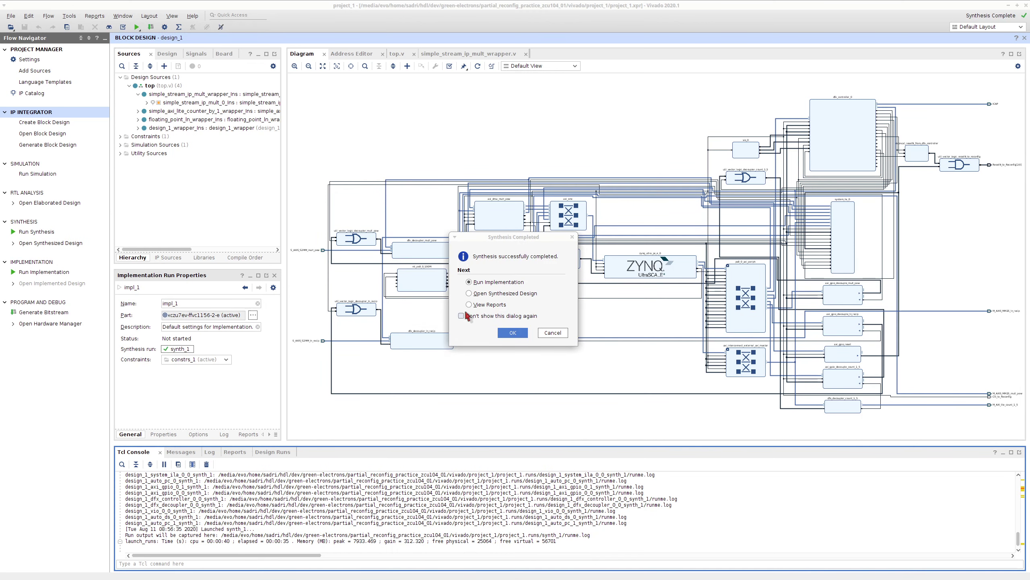
{"action": "left_click", "coordinate": [493, 293]}
{"action": "left_click", "coordinate": [519, 335]}
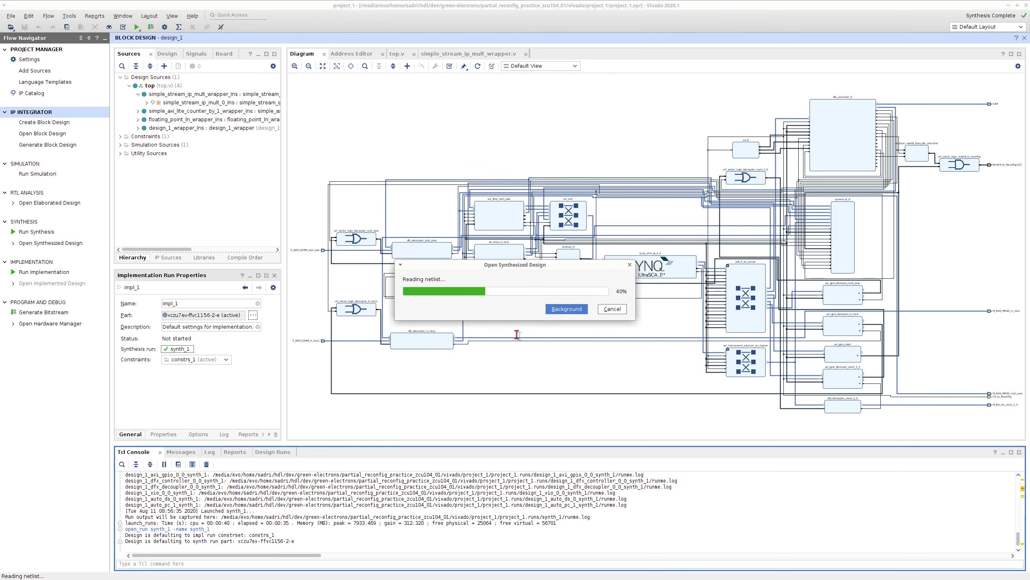
- Switch to the file manager and open area.xdc from the project's xdc folder in Mousepad
{"action": "key", "text": "alt+Tab"}
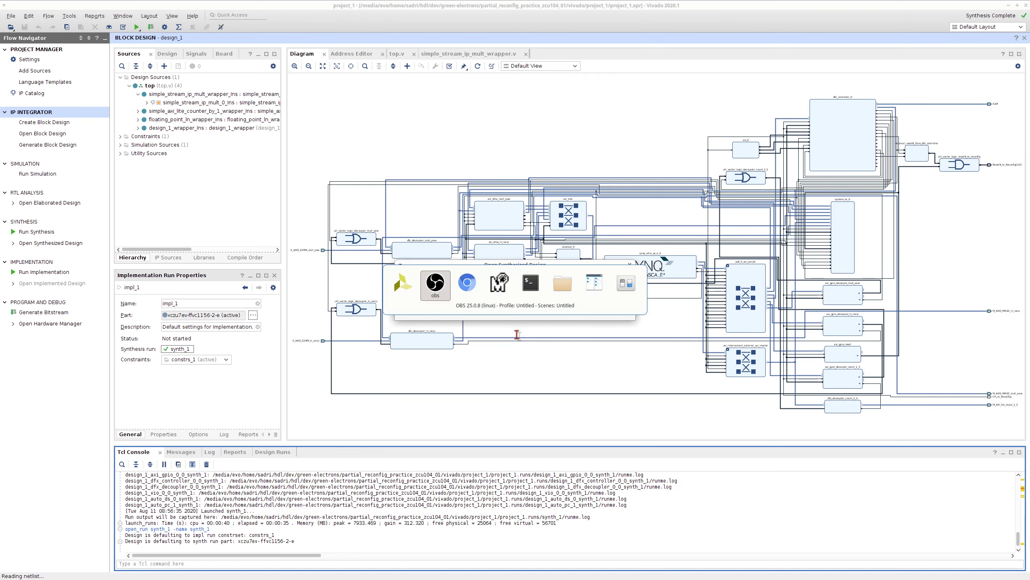
{"action": "key", "text": "alt+Tab"}
{"action": "key", "text": "alt+Tab"}
{"action": "key", "text": "alt+Tab"}
{"action": "key", "text": "alt+Tab"}
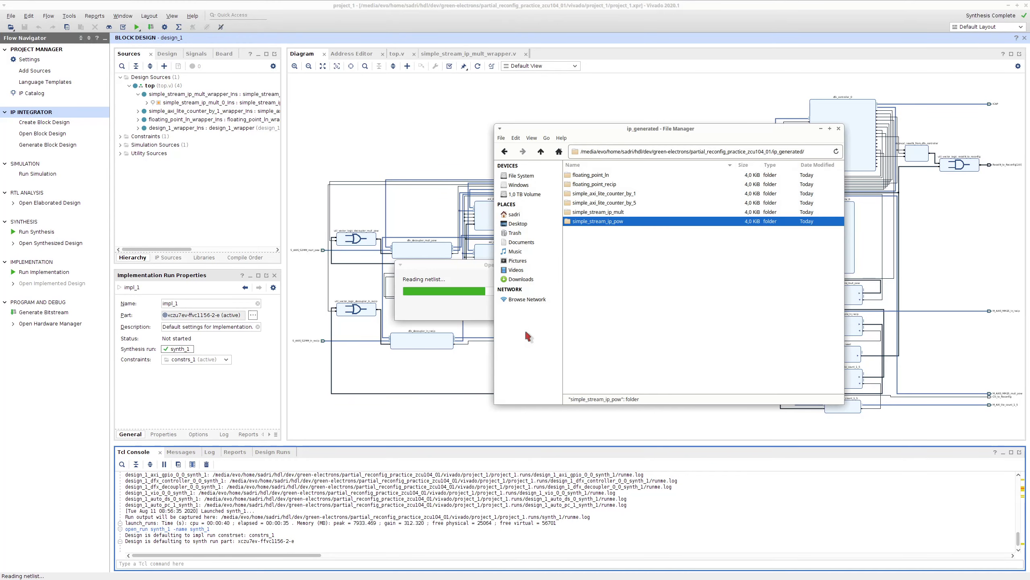
{"action": "left_click", "coordinate": [541, 152]}
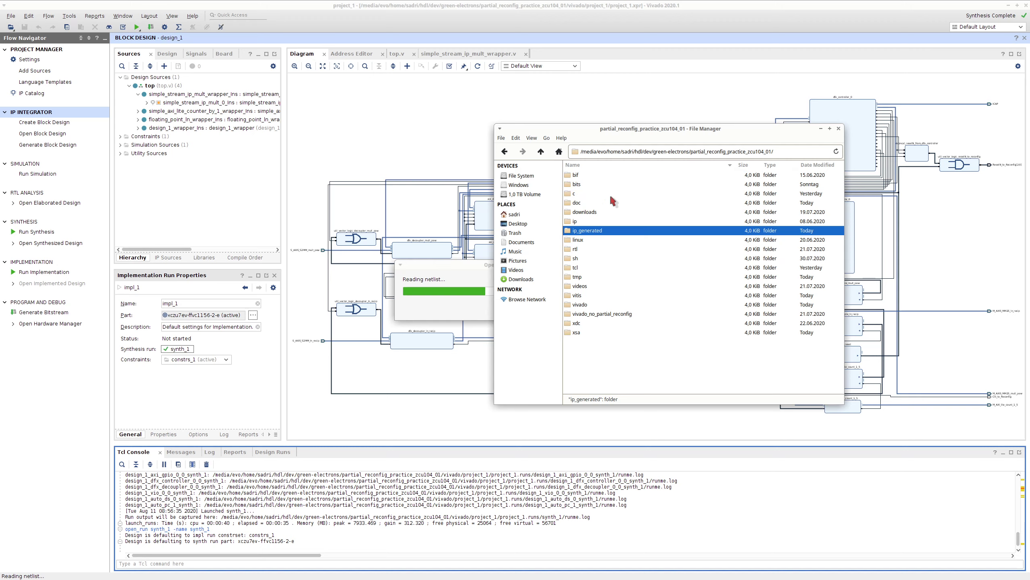
{"action": "left_click", "coordinate": [583, 325]}
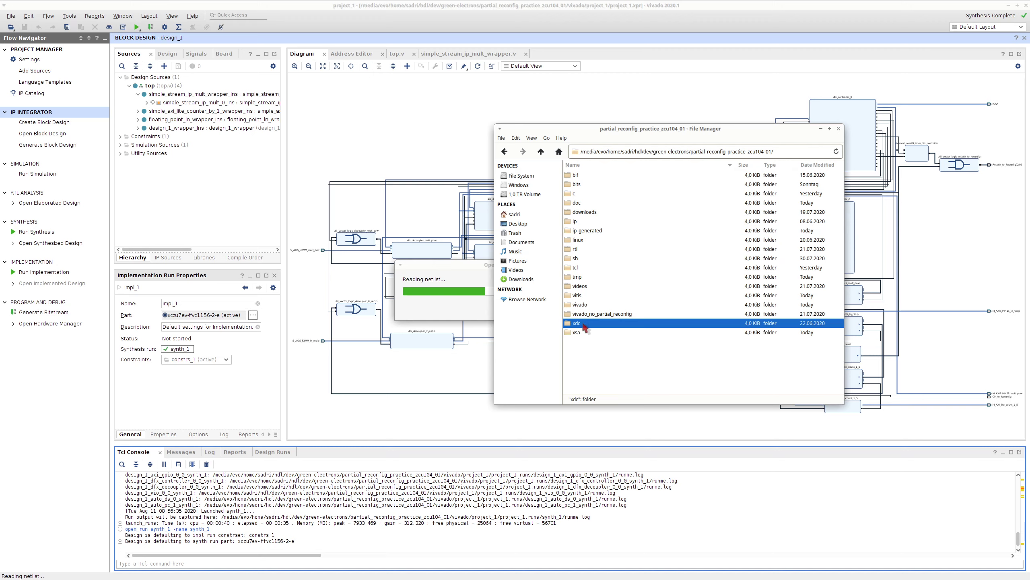
{"action": "double_click", "coordinate": [584, 324]}
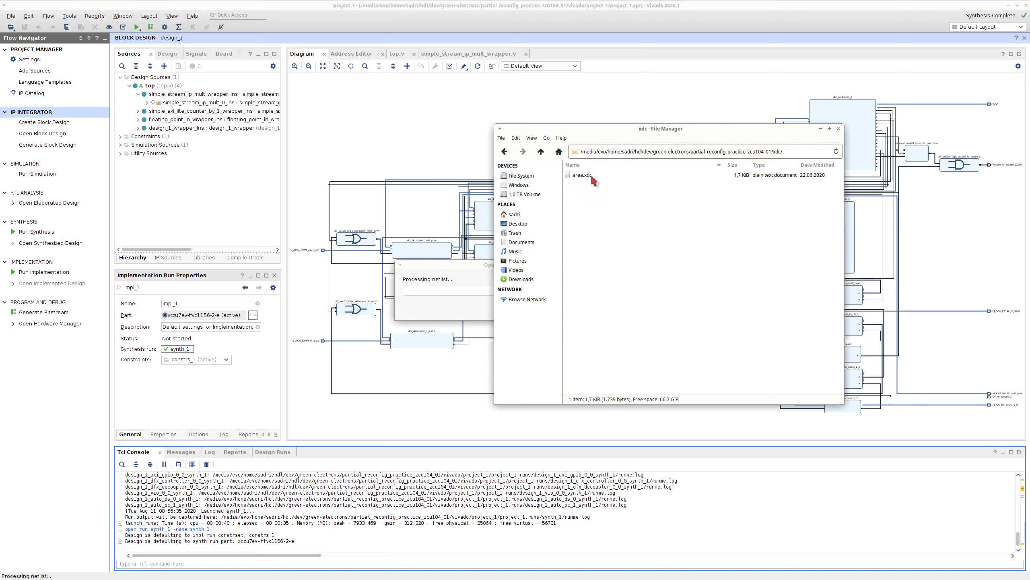
{"action": "right_click", "coordinate": [579, 175]}
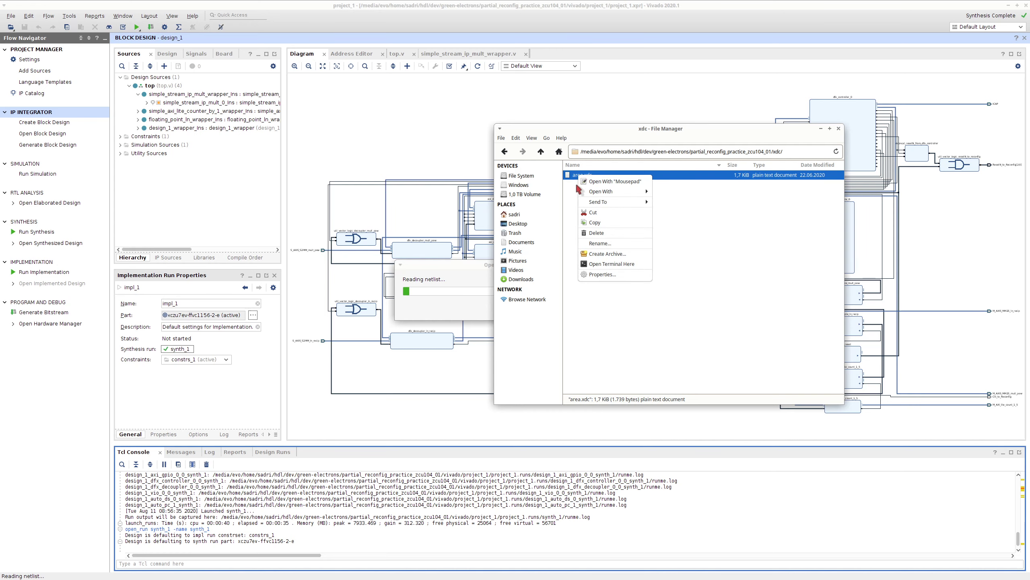
{"action": "left_click", "coordinate": [574, 186]}
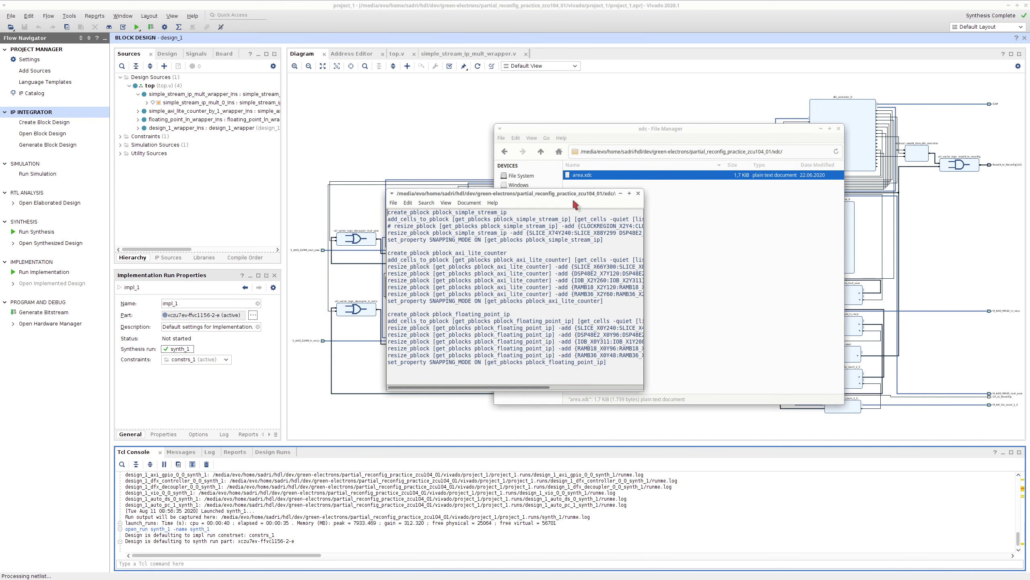
- Widen and reposition the area.xdc window to read its three pblock constraint groups in full, and return to Vivado
{"action": "left_click_drag", "start_coordinate": [576, 194], "coordinate": [452, 199]}
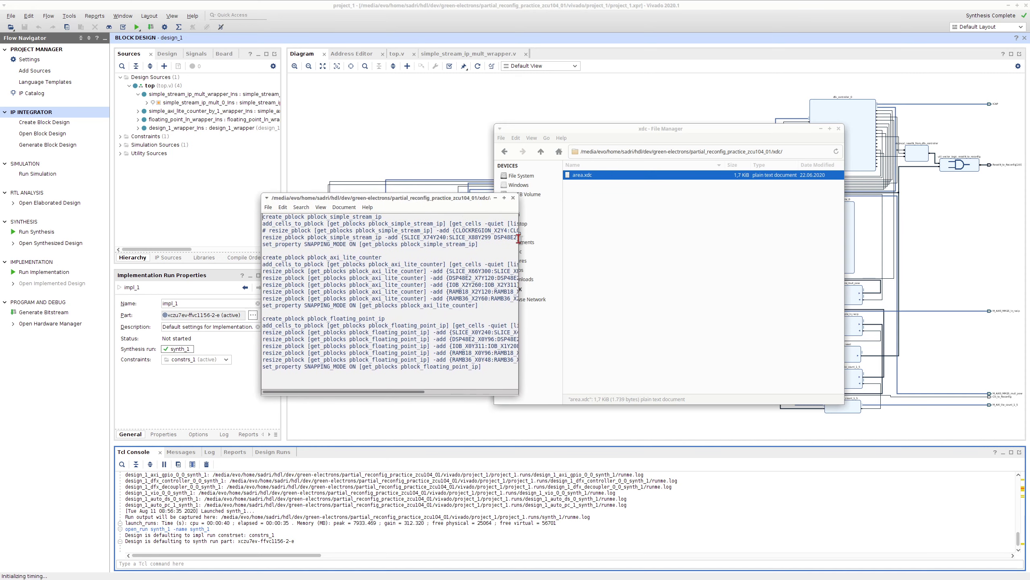
{"action": "right_click", "coordinate": [475, 200]}
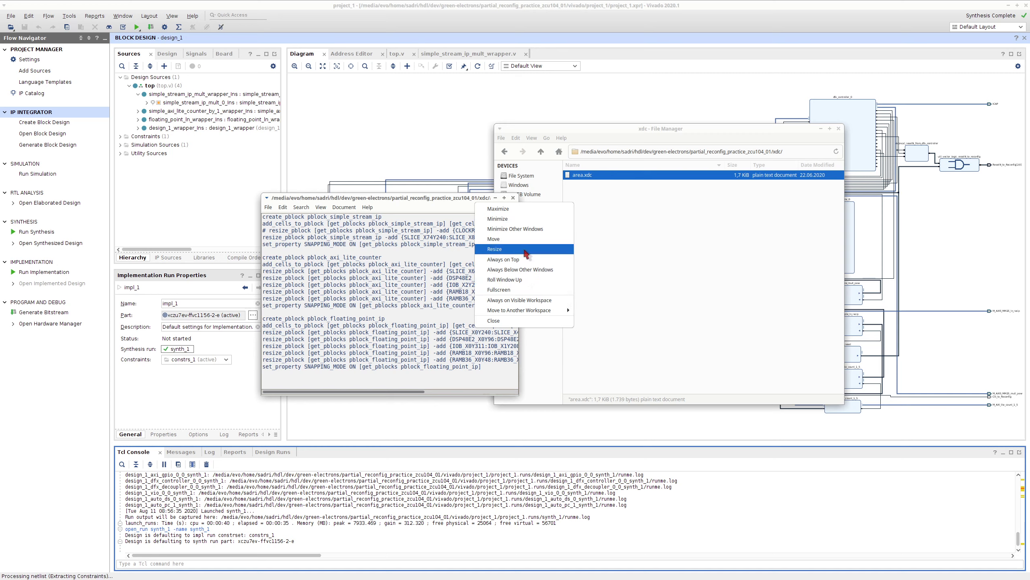
{"action": "left_click", "coordinate": [523, 249]}
{"action": "left_click_drag", "start_coordinate": [519, 394], "coordinate": [812, 401]}
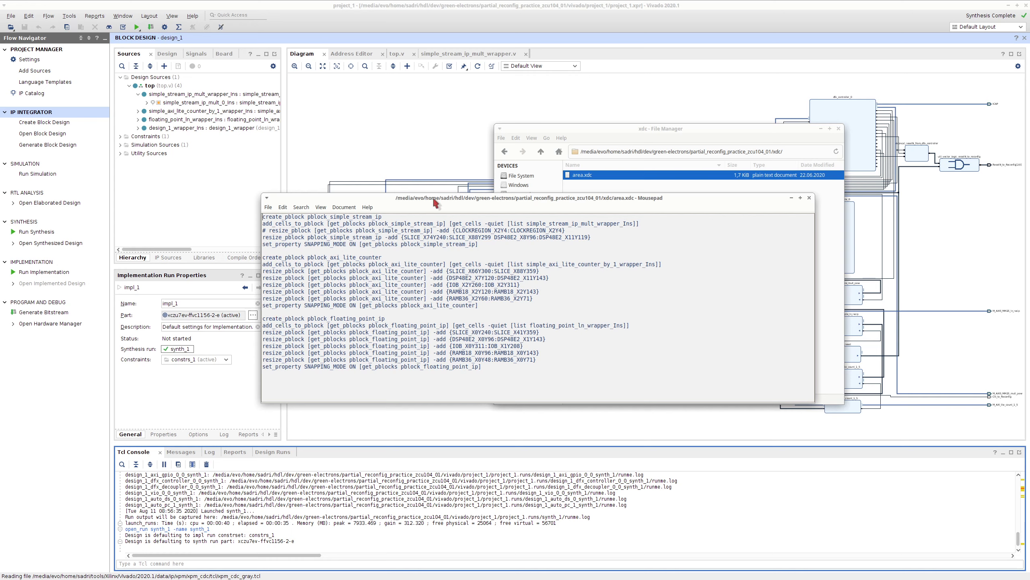
{"action": "left_click_drag", "start_coordinate": [440, 202], "coordinate": [449, 246]}
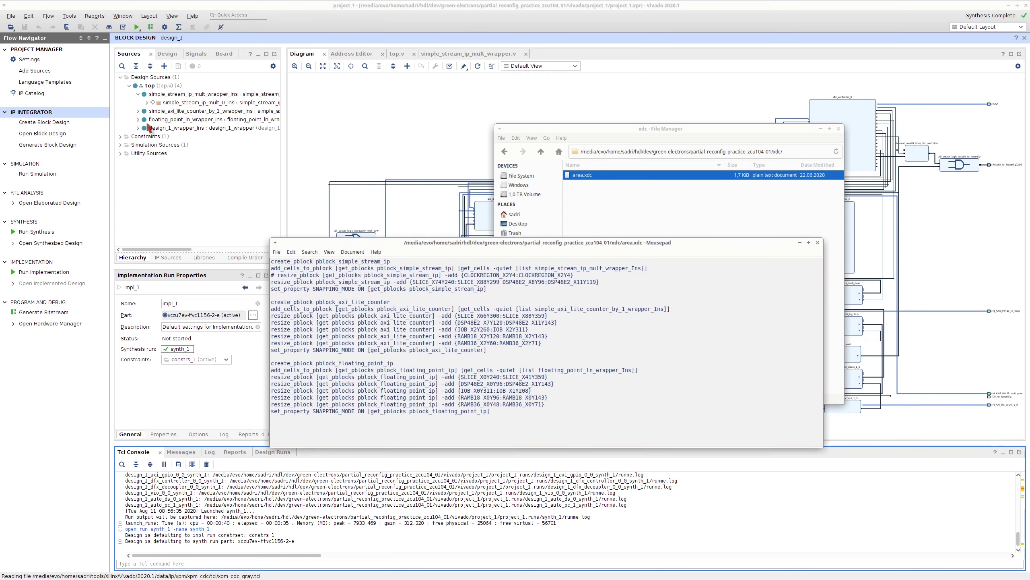
{"action": "left_click", "coordinate": [442, 140]}
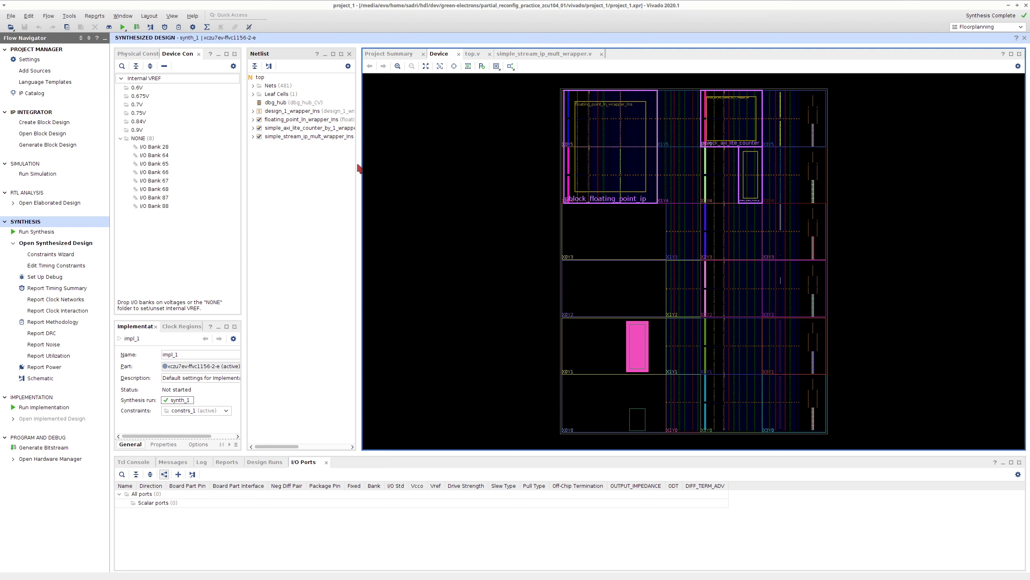
- View the New Pblock dialog for the floating_point_ln_wrapper_Ins cell without creating a pblock, and close the synthesized design
{"action": "right_click", "coordinate": [303, 122]}
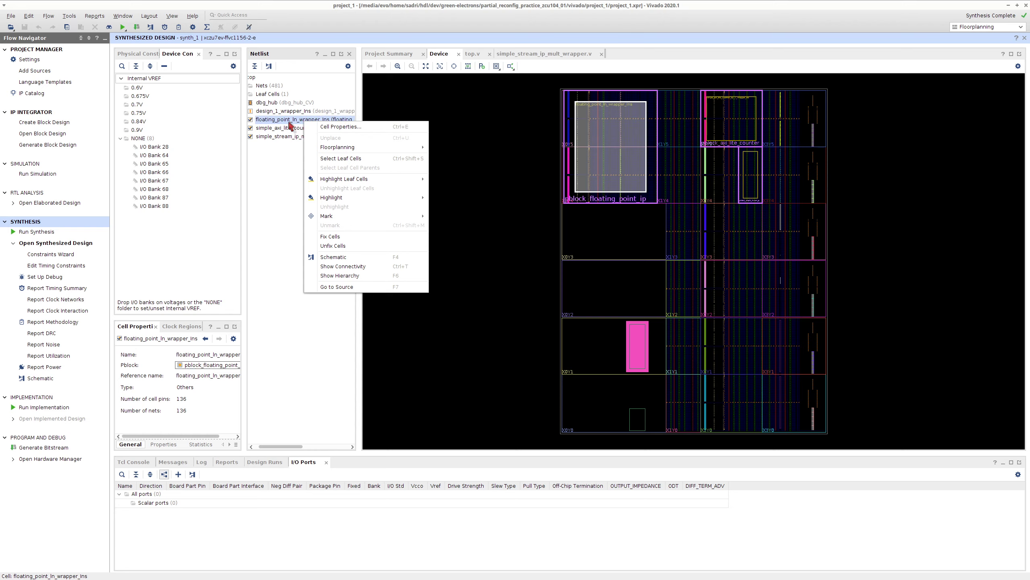
{"action": "mouse_move", "coordinate": [307, 150]}
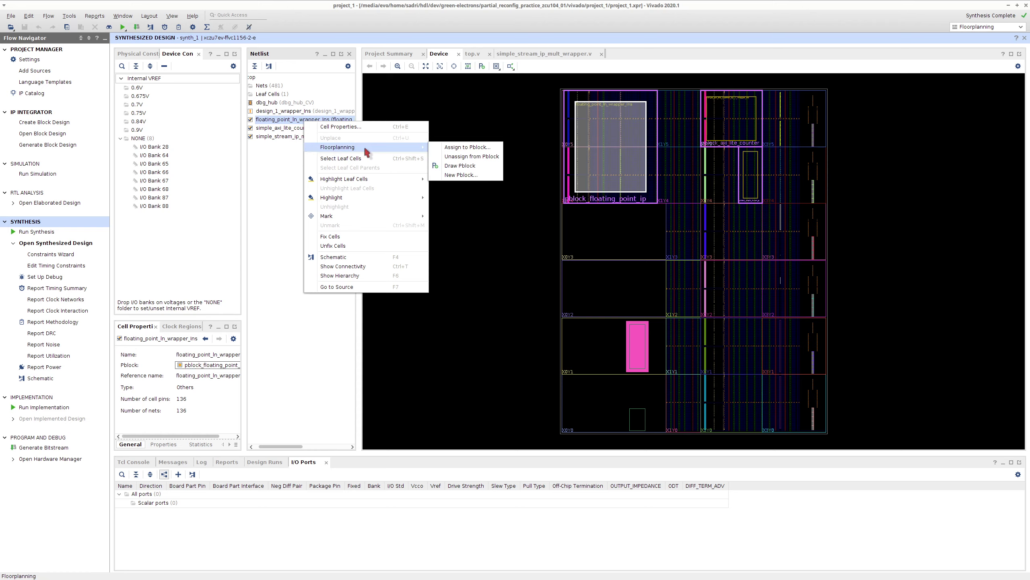
{"action": "left_click", "coordinate": [444, 175]}
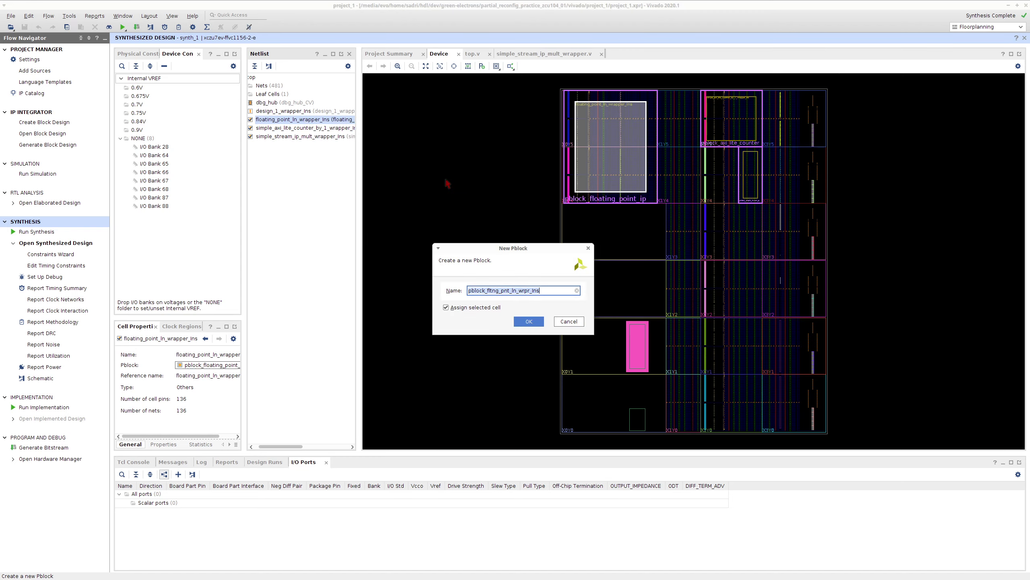
{"action": "left_click", "coordinate": [560, 325]}
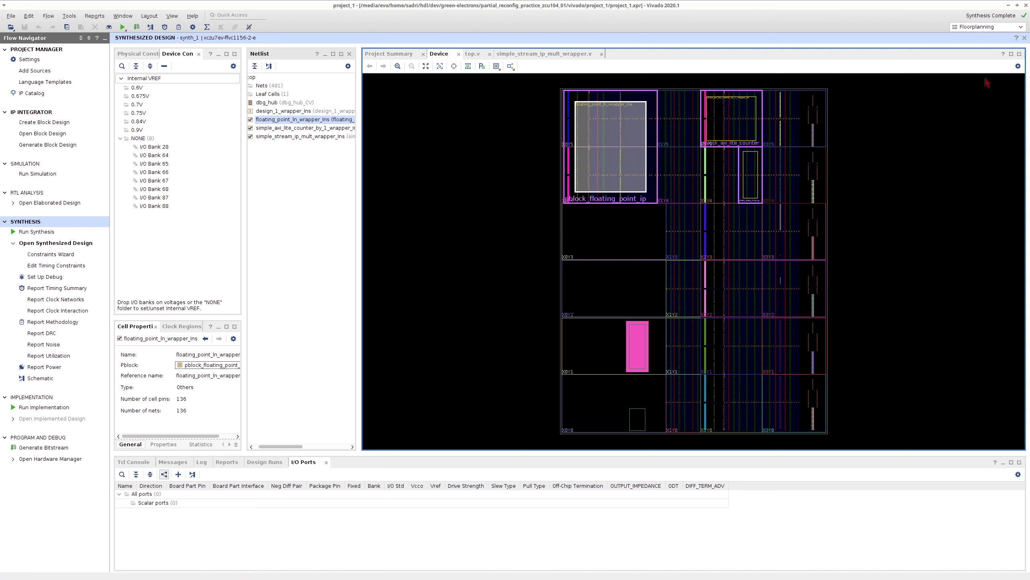
{"action": "left_click", "coordinate": [1025, 38]}
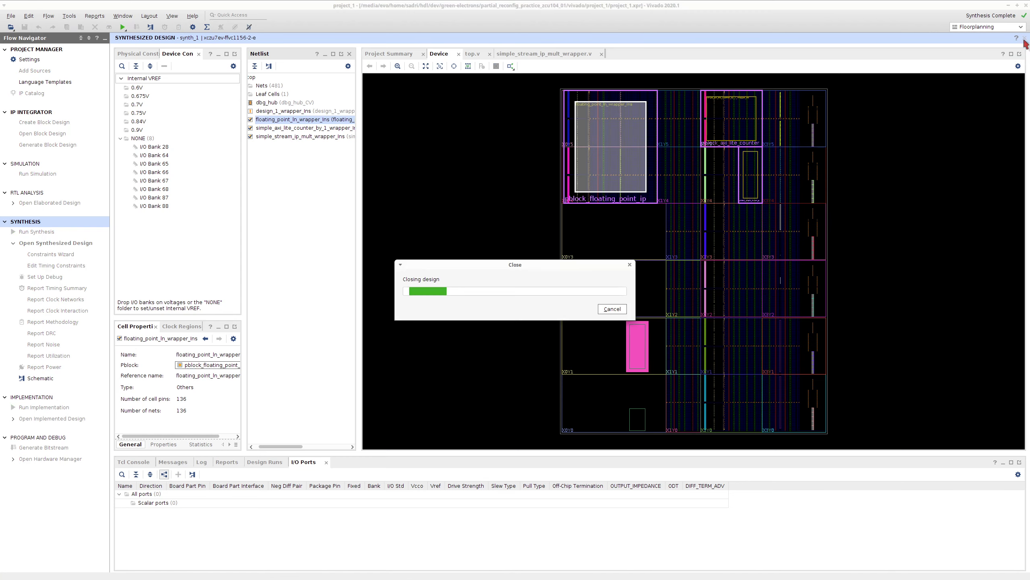